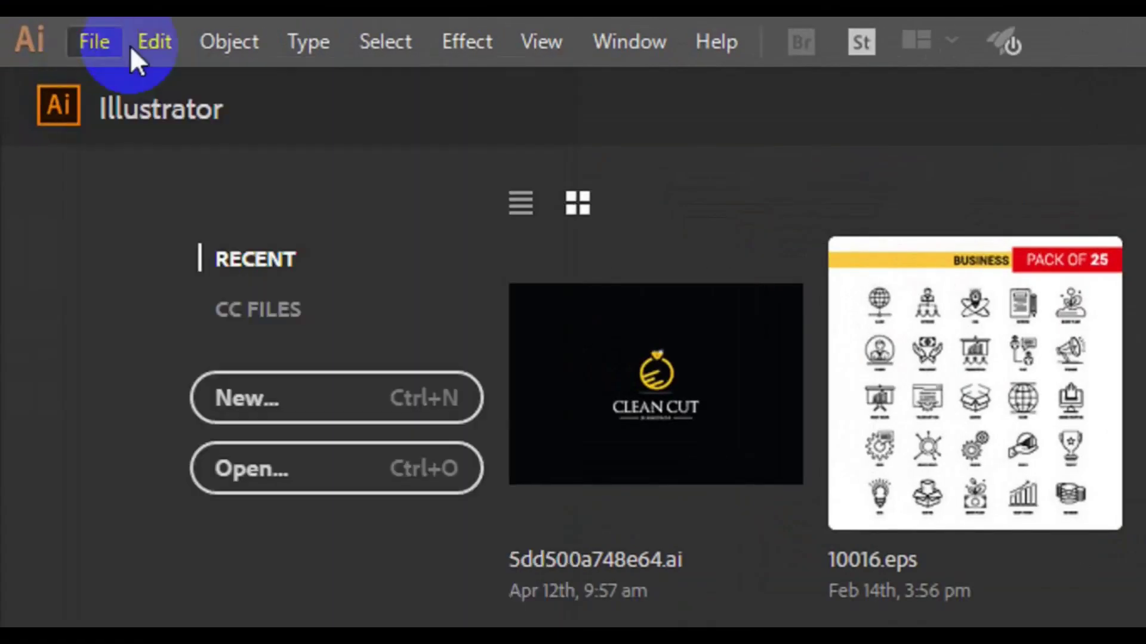
Create a new 8.5 × 11 inch CMYK document named 'Corporate flyer design'
click(91, 47)
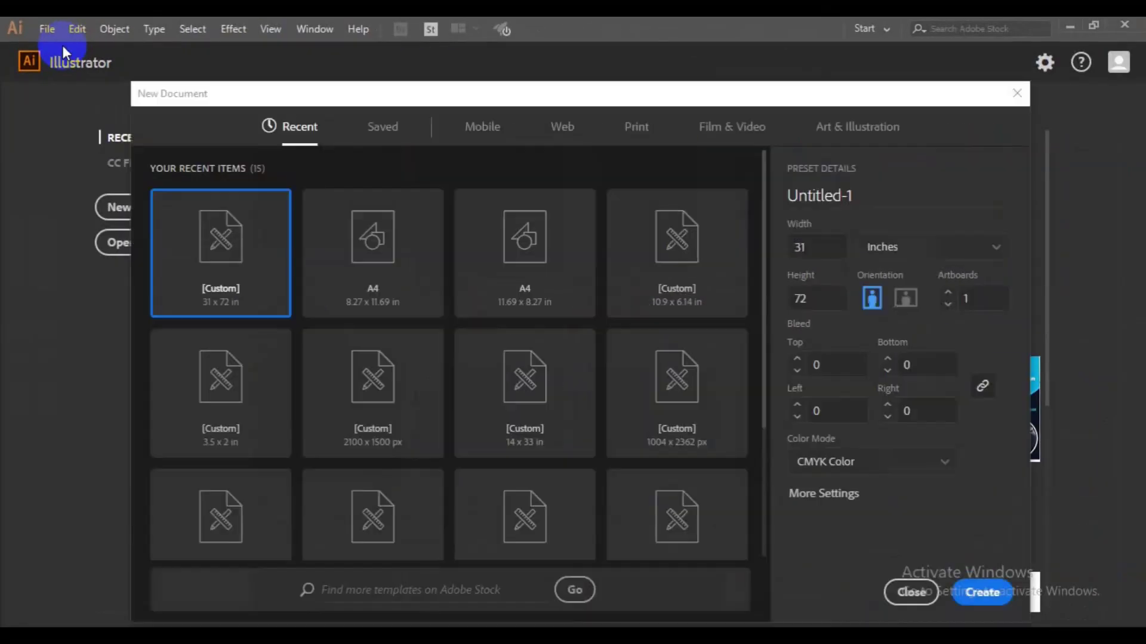
click(857, 193)
text(c)
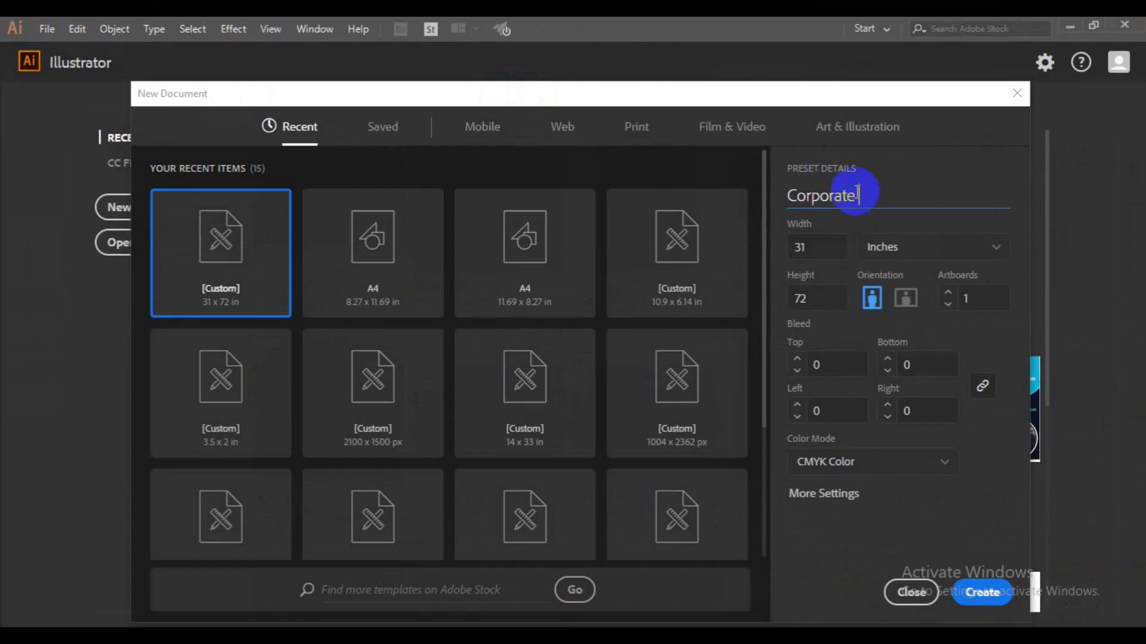
text(sign)
click(823, 257)
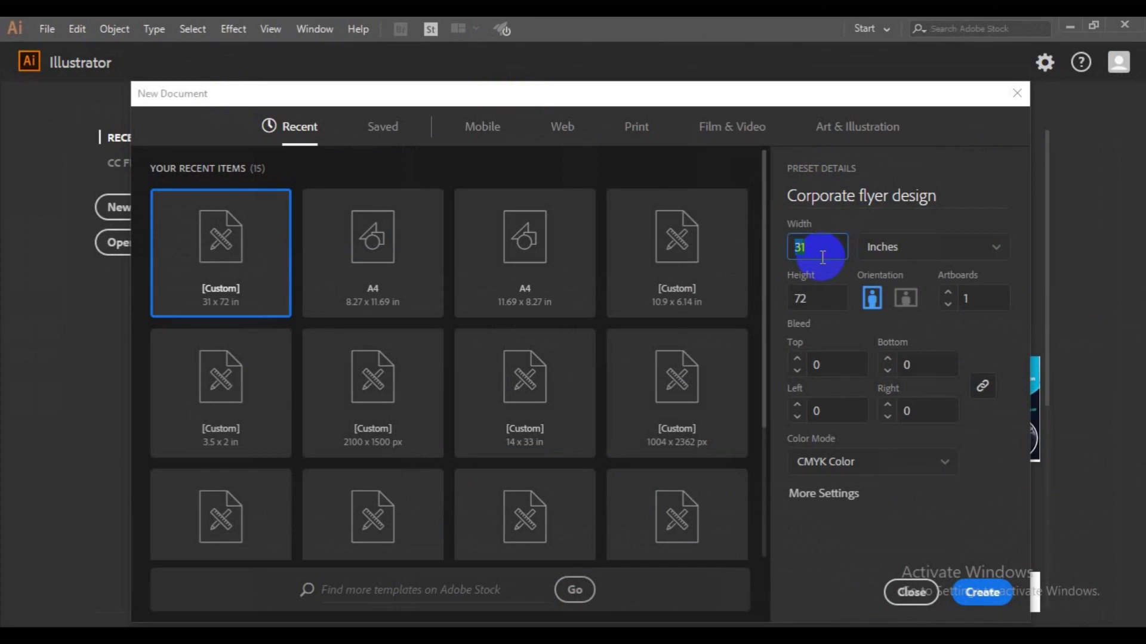
text(8.5)
click(822, 302)
text(11)
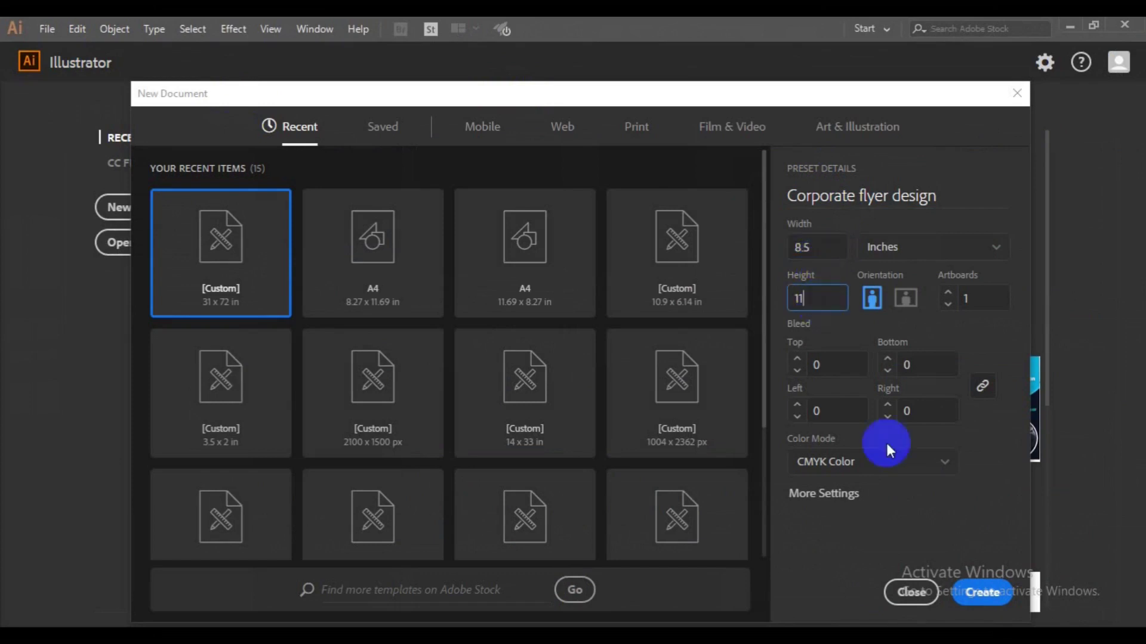
click(986, 600)
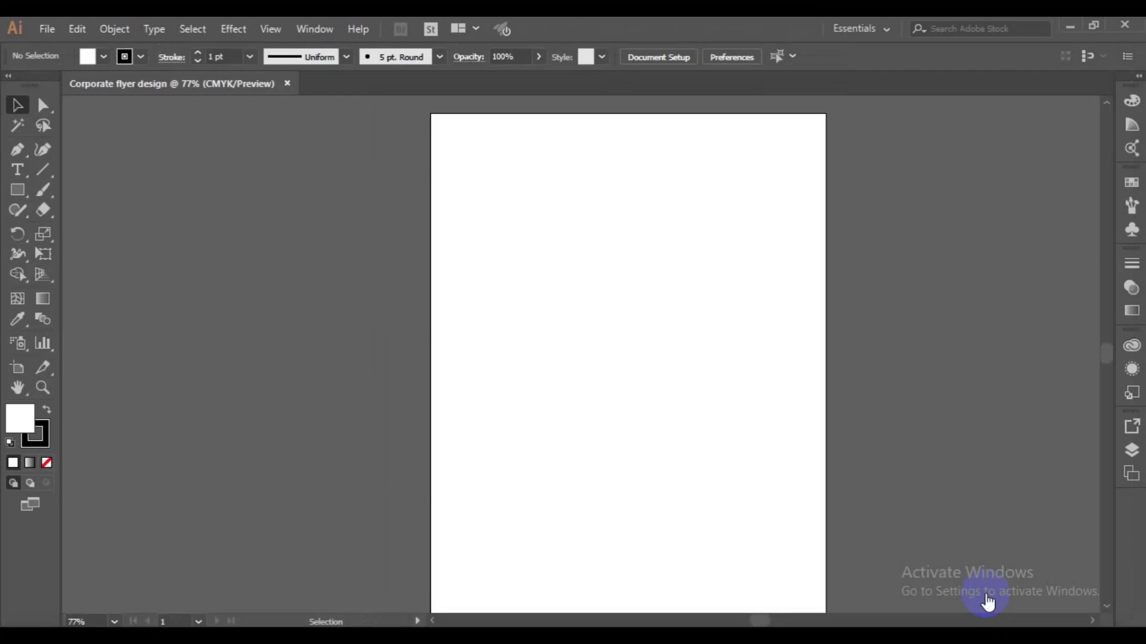
Draw a grey-filled rectangle covering the top half of the page
click(17, 190)
click(103, 56)
click(82, 133)
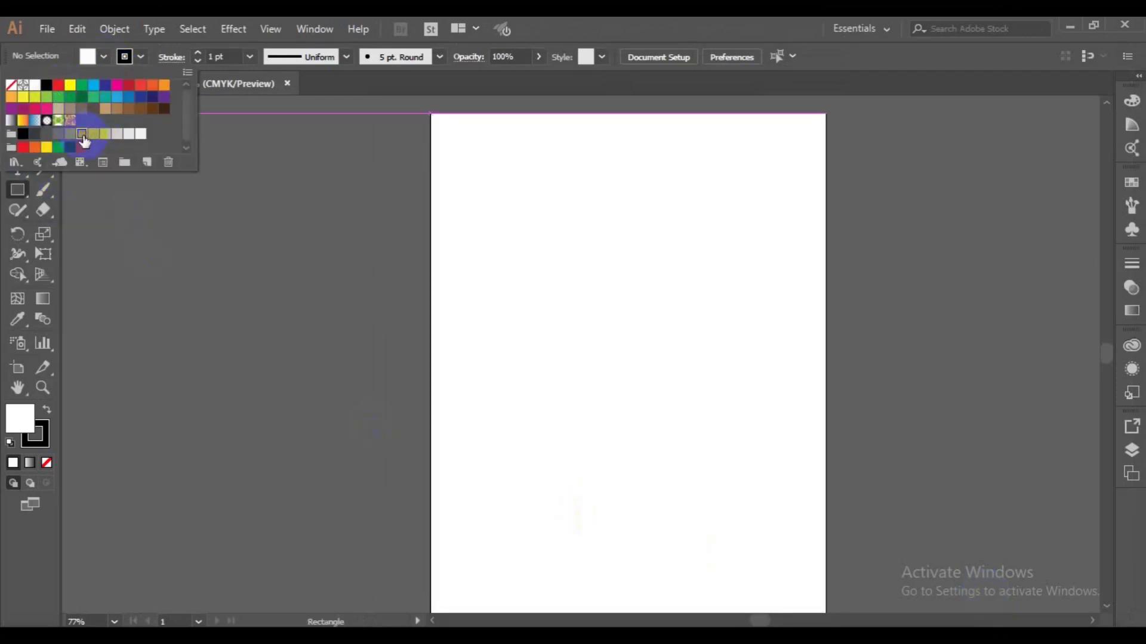
click(430, 113)
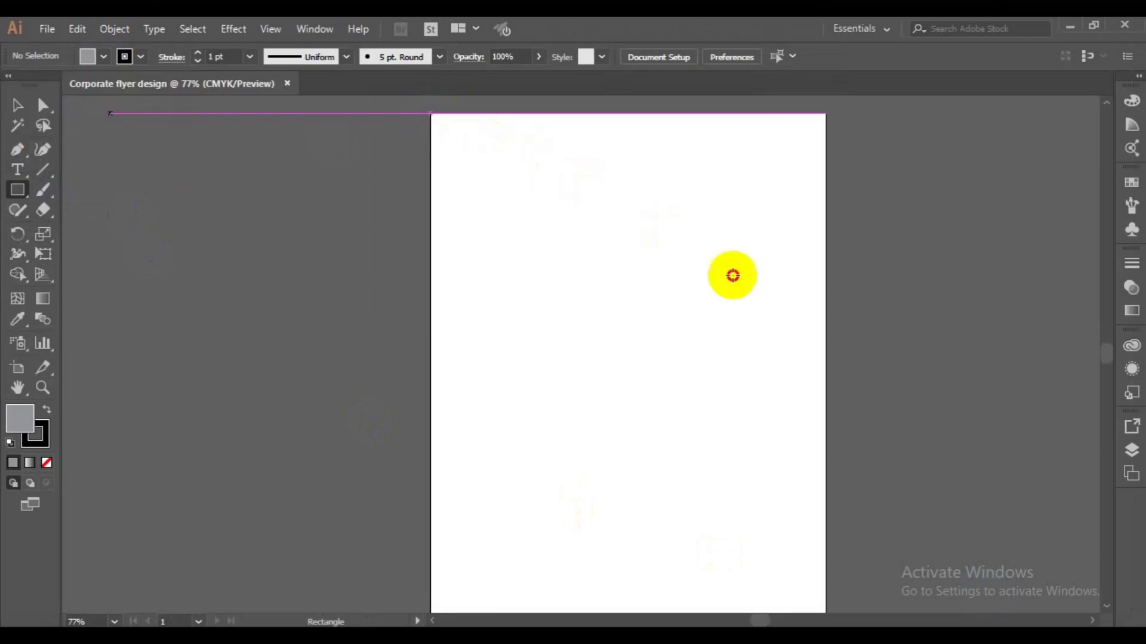
mouse_move(429, 114)
mouse_down()
mouse_move(826, 388)
mouse_move(825, 361)
mouse_up()
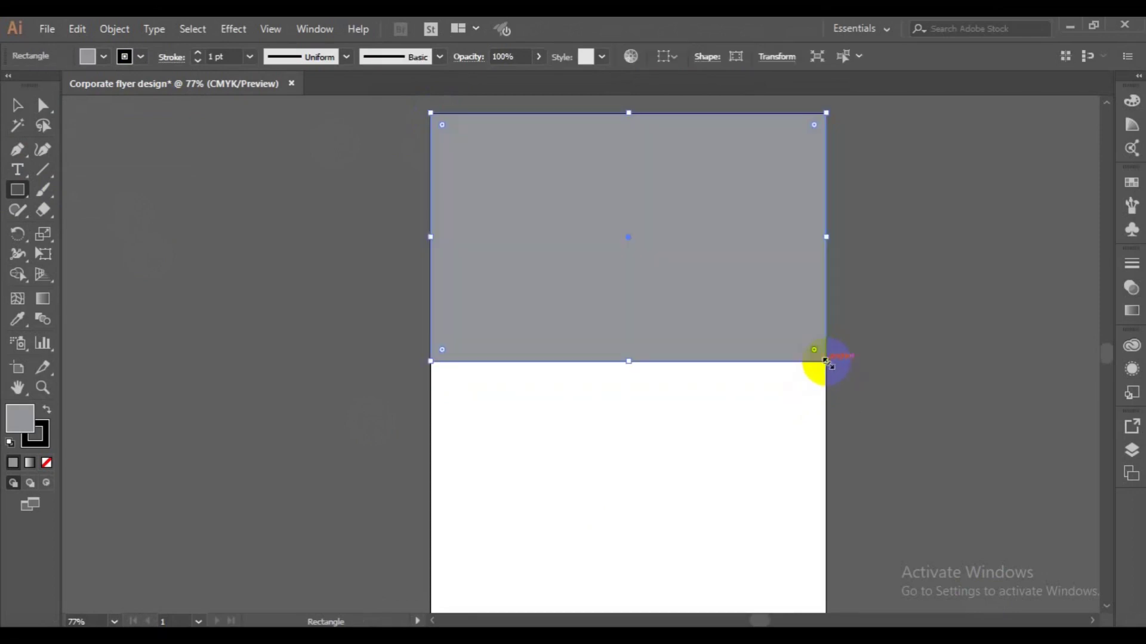
click(17, 105)
Duplicate the panel downward and shrink it into a thin strip with no stroke and 30% grey fill
drag(596, 258, 590, 506)
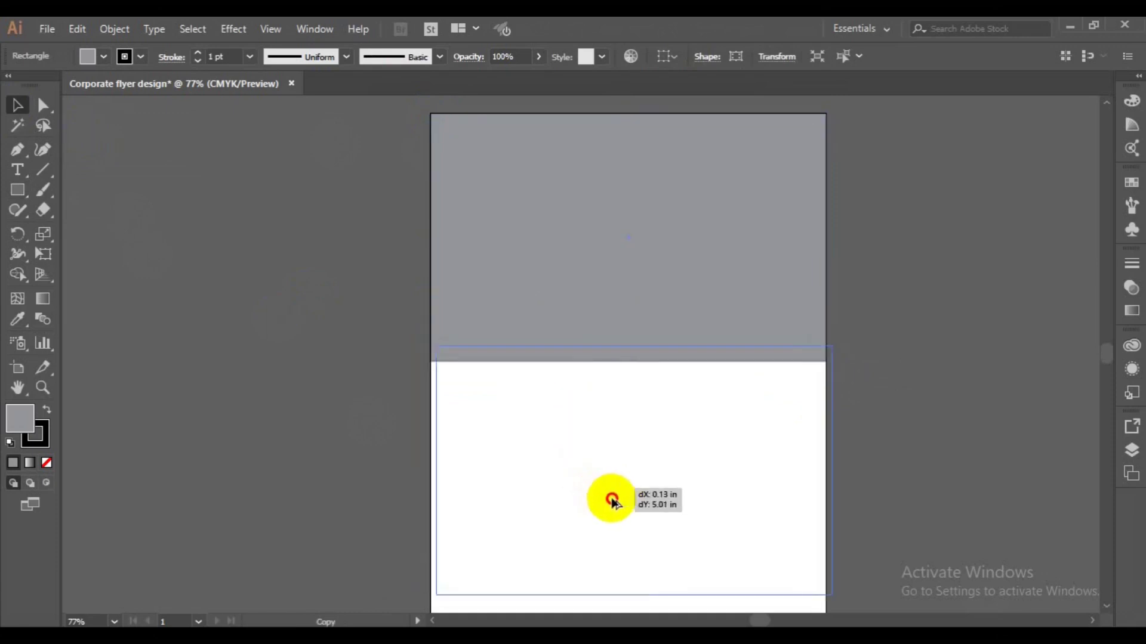
drag(590, 506, 596, 514)
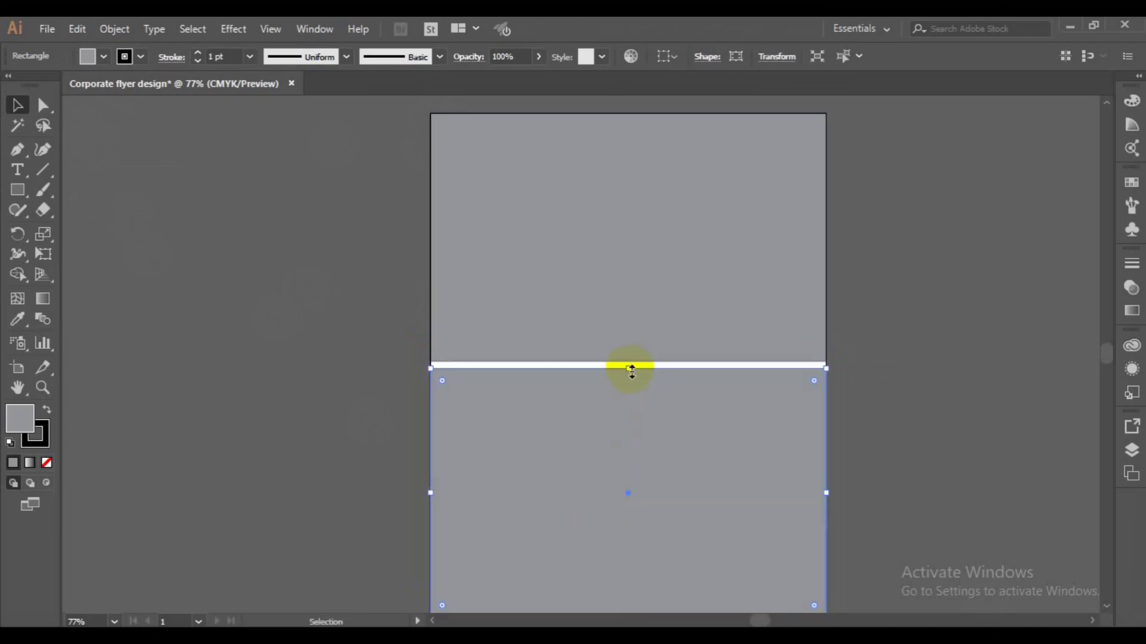
key(a)
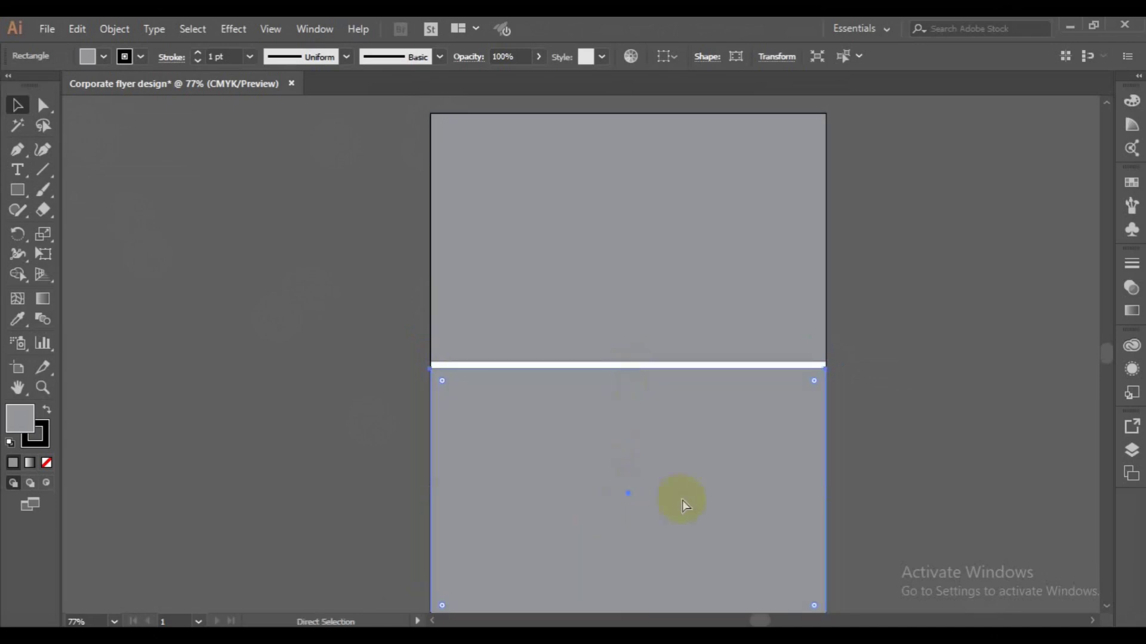
key(ctrl+minus)
drag(583, 465, 582, 249)
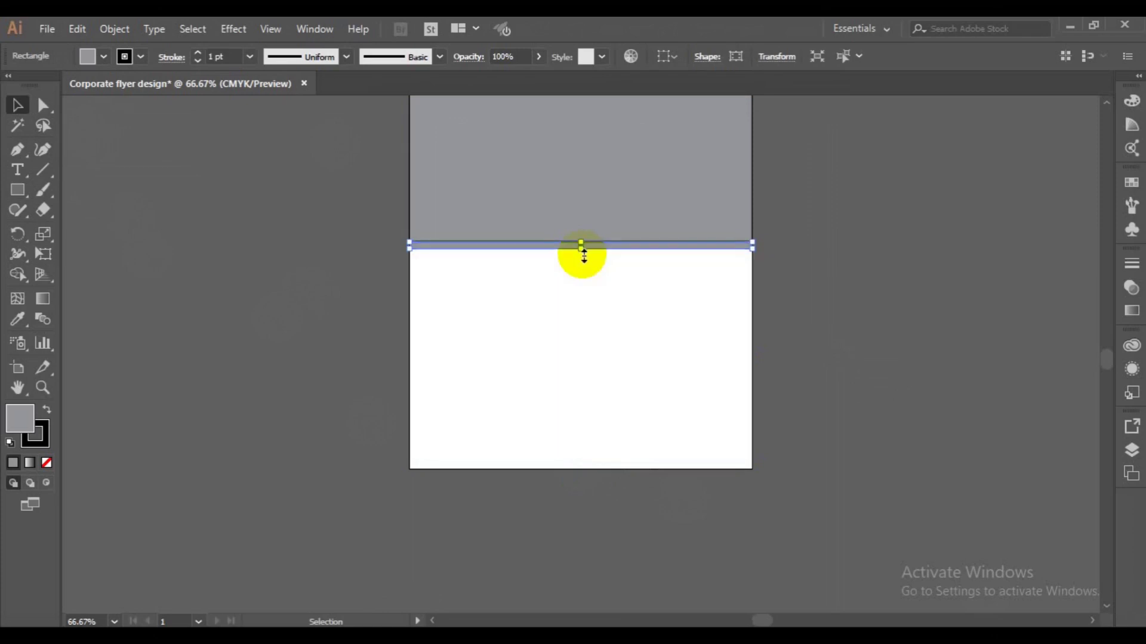
click(139, 56)
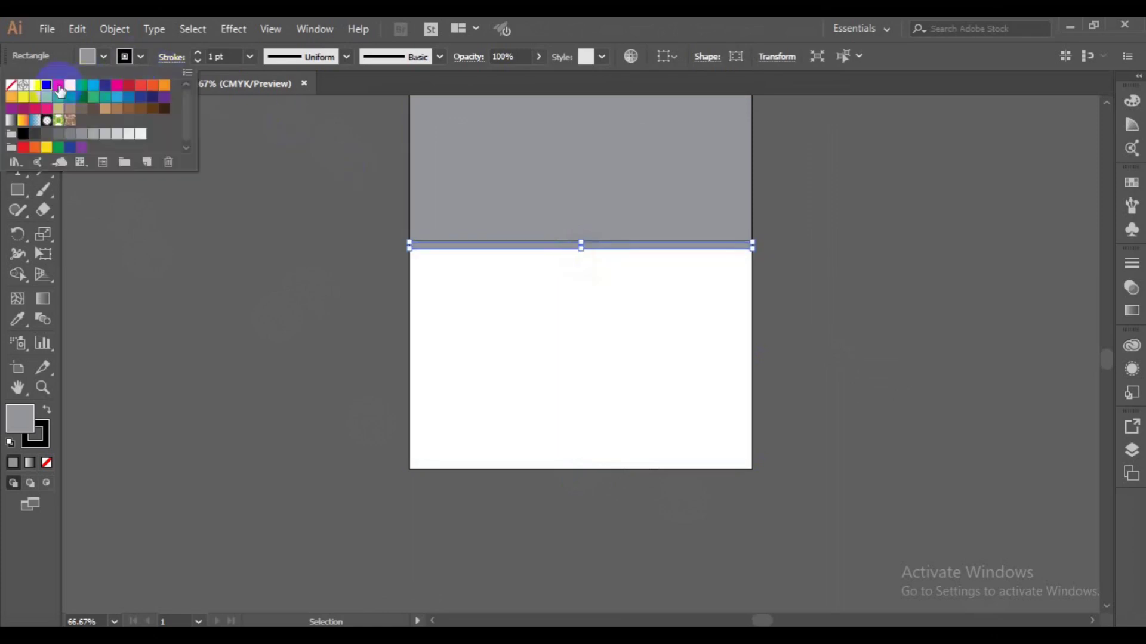
click(11, 85)
click(105, 58)
click(103, 57)
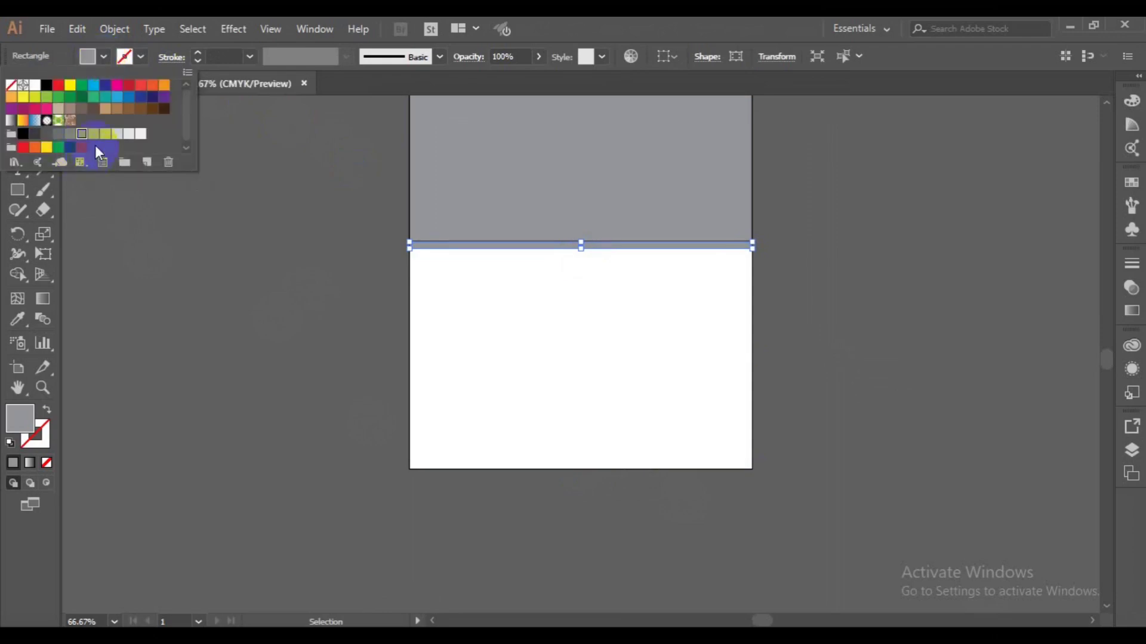
click(102, 140)
click(236, 320)
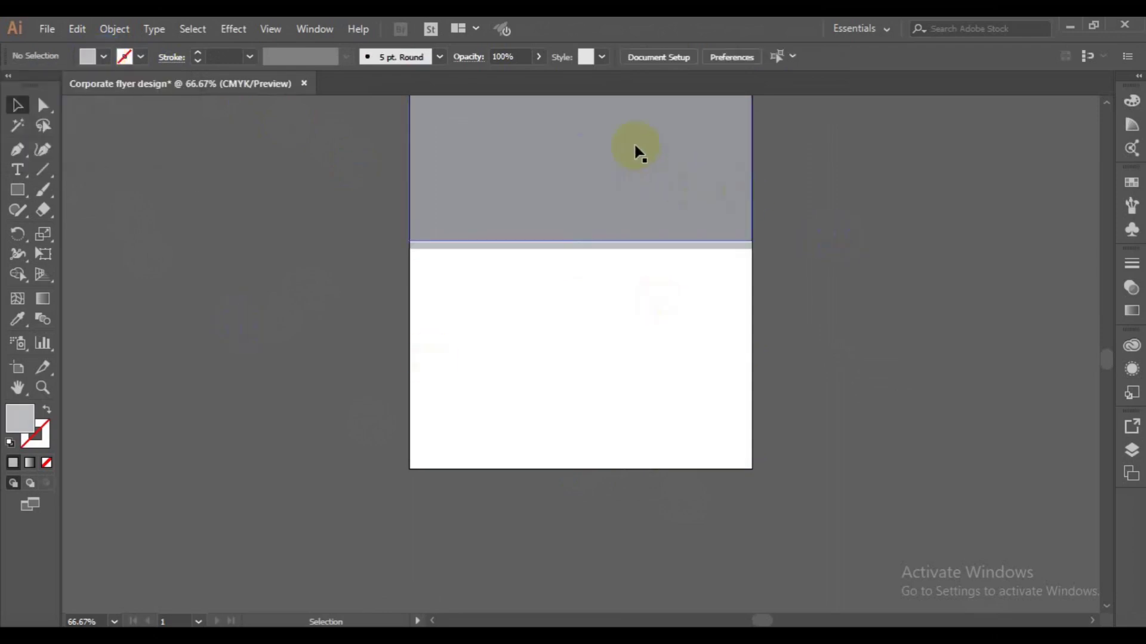
Place another copy of the top panel below the strip and show the rulers
drag(638, 150, 637, 423)
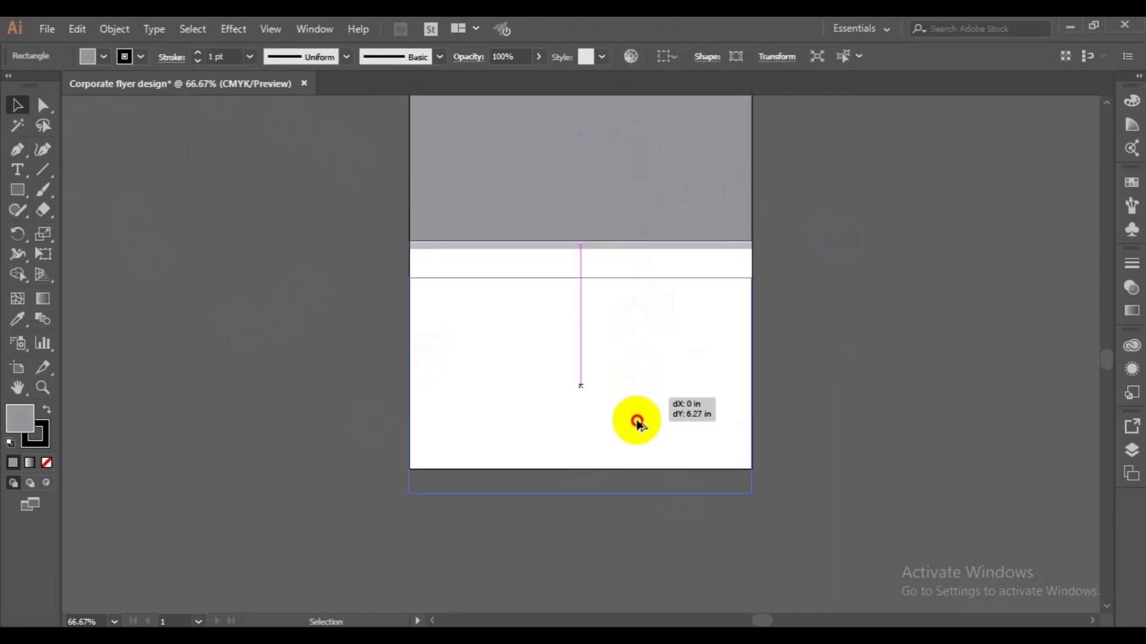
drag(637, 423, 635, 371)
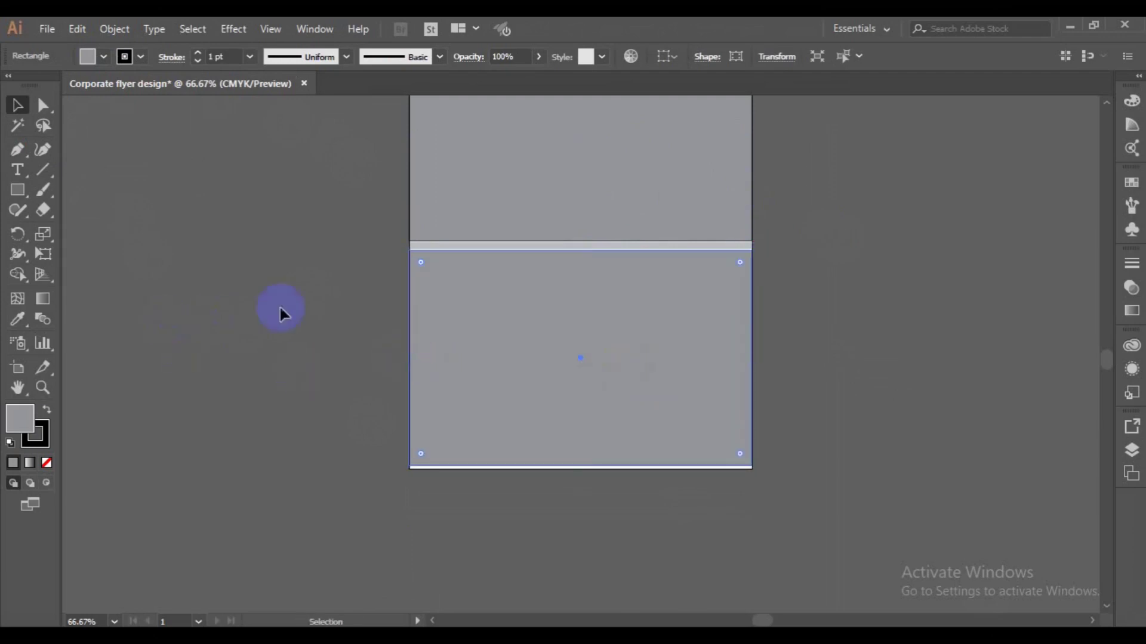
key(ctrl+r)
Add a vertical guide at the page centre and narrow the lower panel to the right half
drag(70, 385, 281, 384)
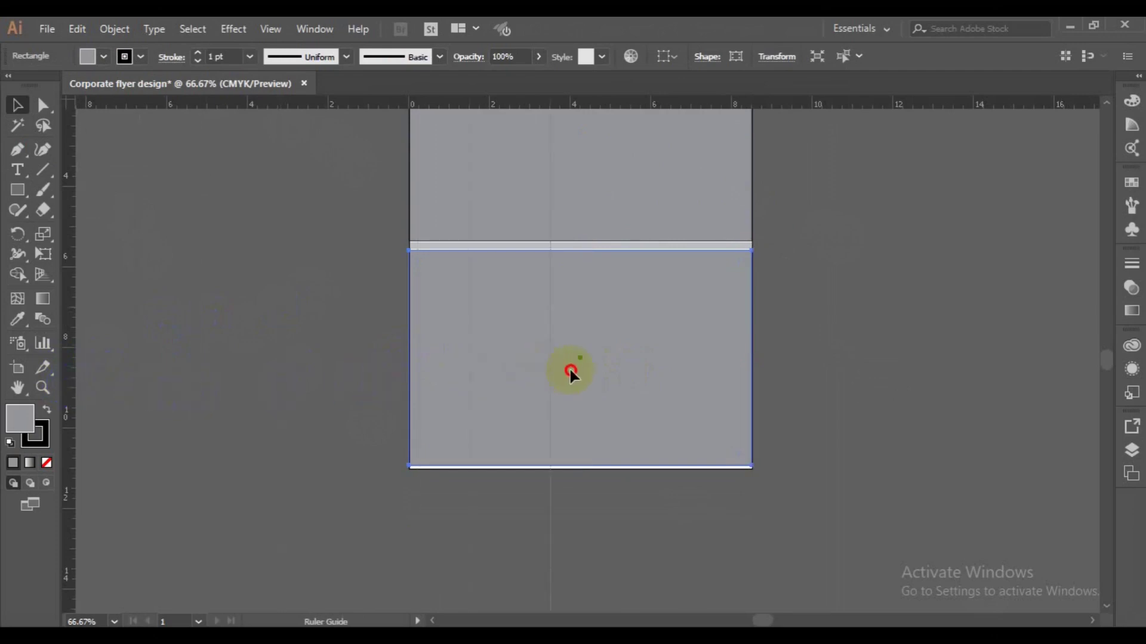
drag(580, 370, 581, 370)
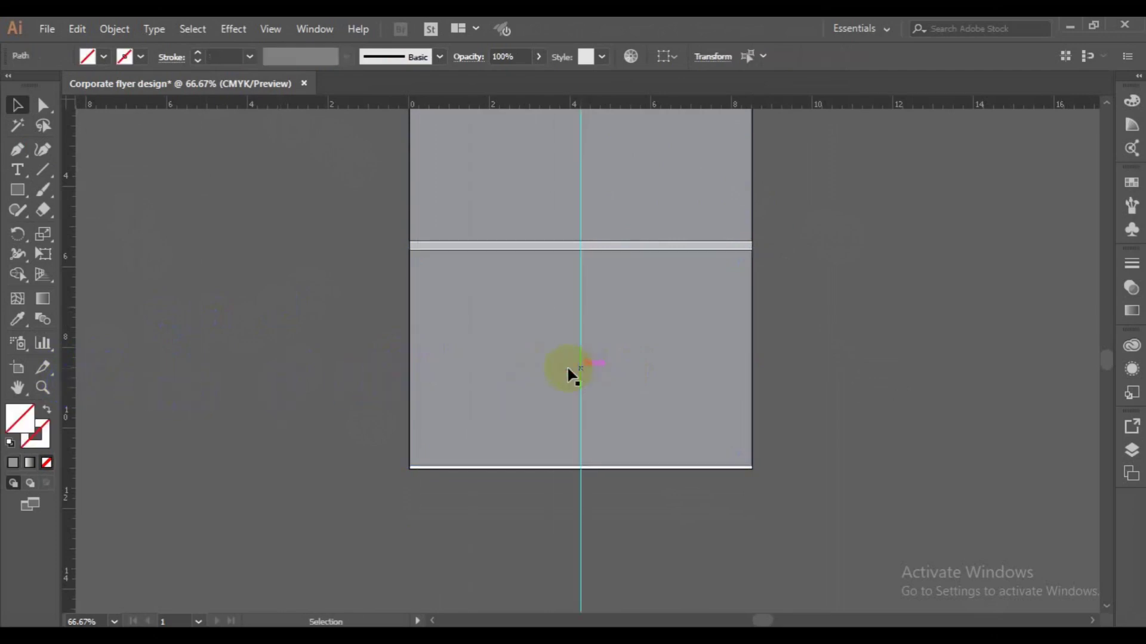
click(506, 368)
drag(443, 366, 522, 367)
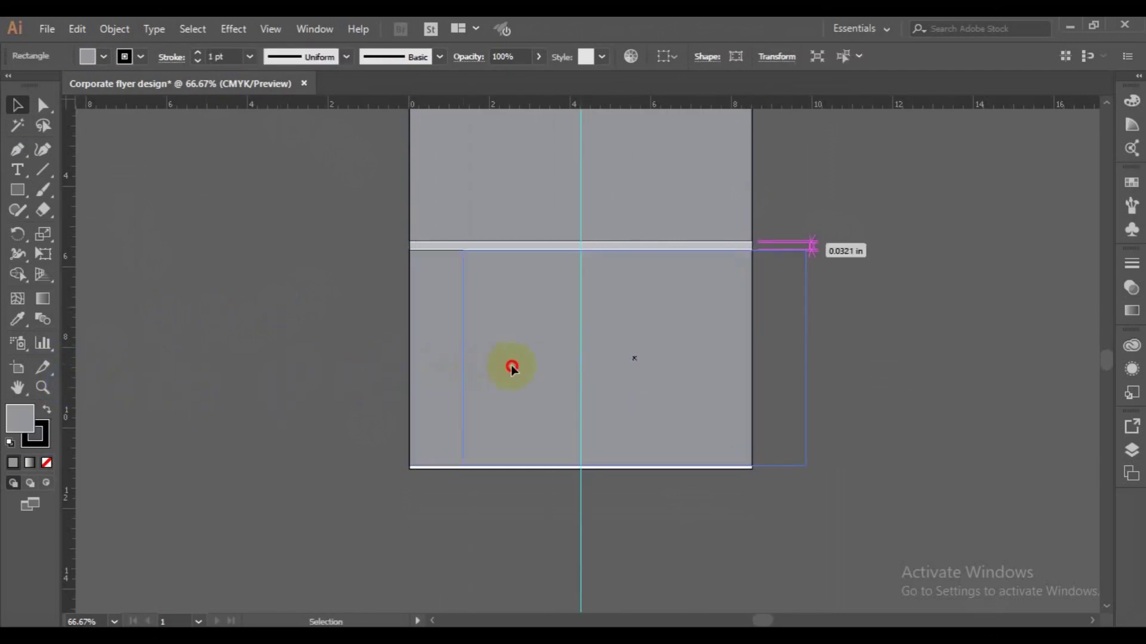
key(ctrl+z)
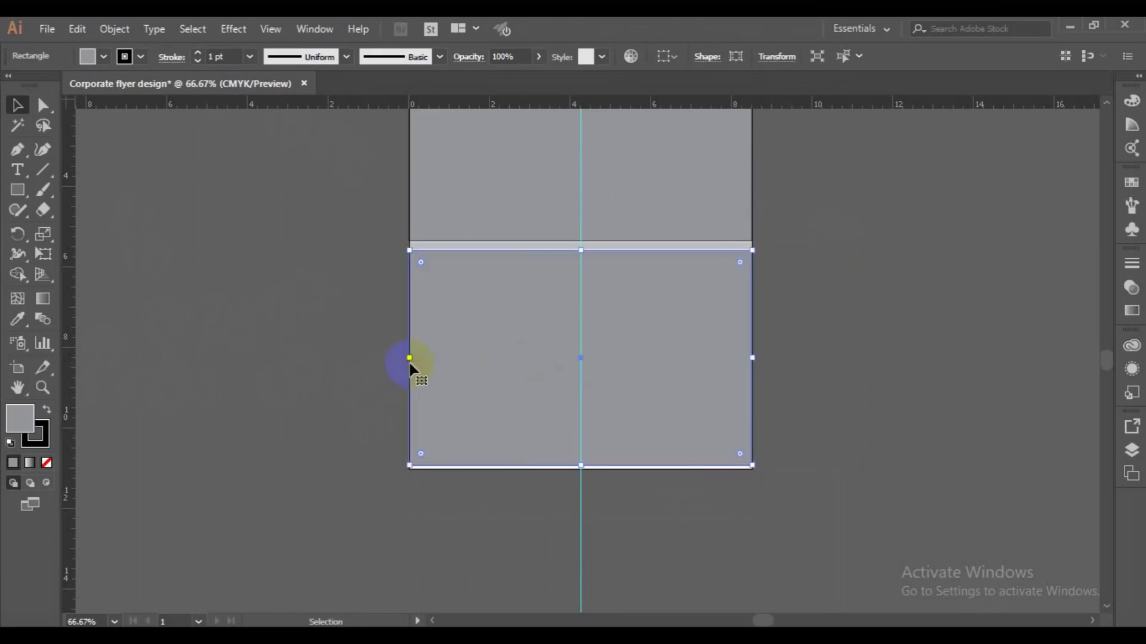
drag(409, 358, 581, 358)
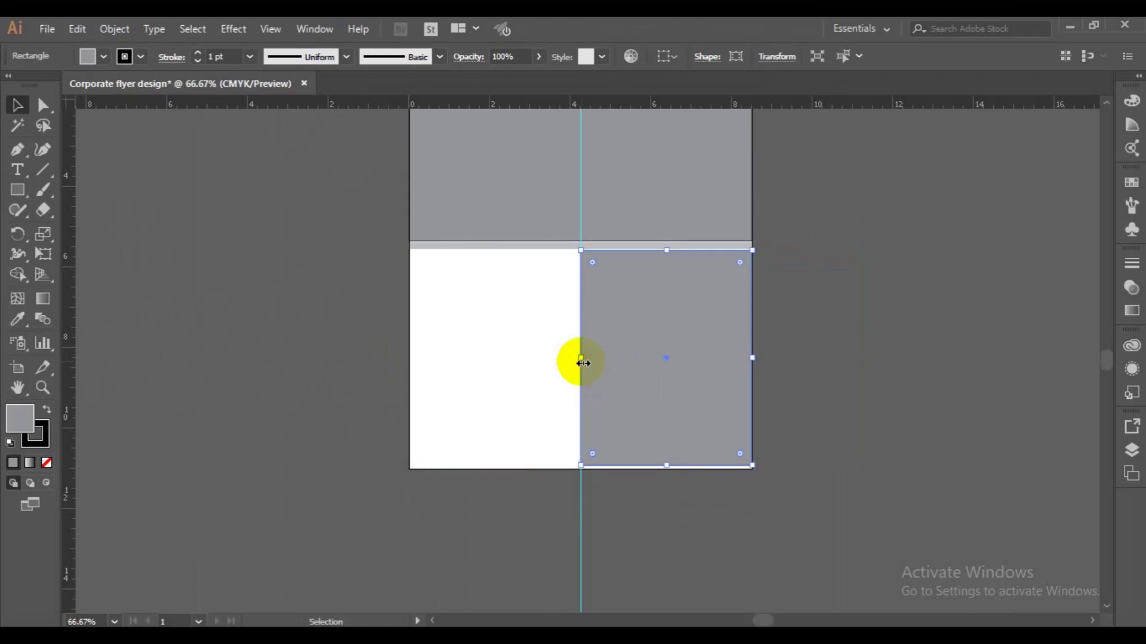
click(822, 396)
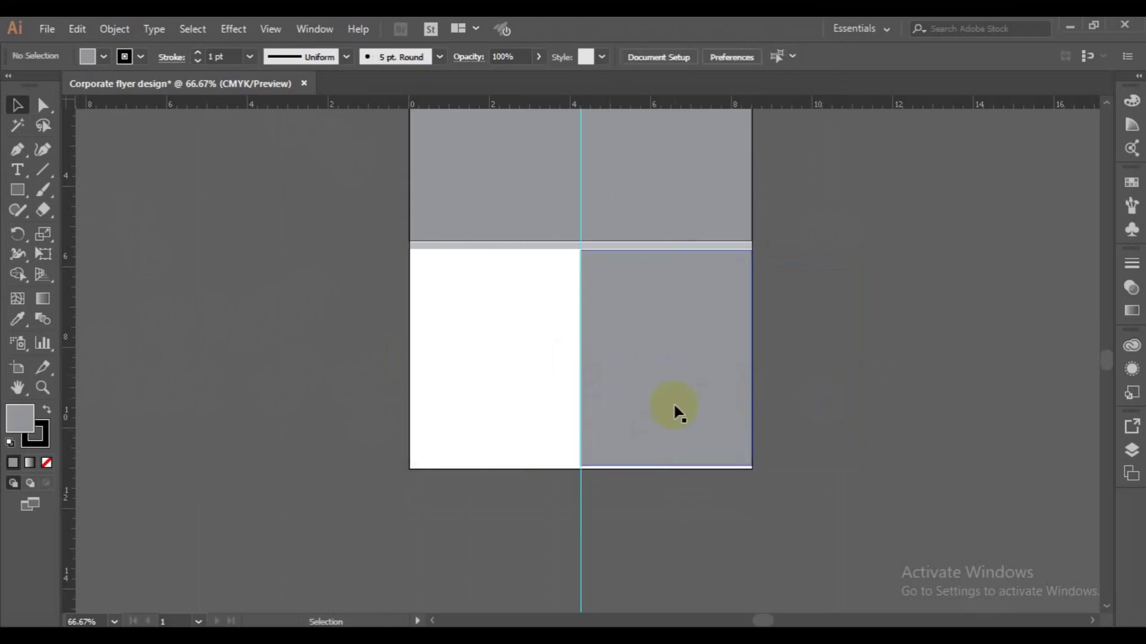
Copy the right-half panel to the left and shorten it into a bottom band
mouse_move(674, 407)
mouse_down()
mouse_move(585, 437)
mouse_move(514, 404)
mouse_move(497, 412)
mouse_move(506, 415)
mouse_move(488, 305)
mouse_up()
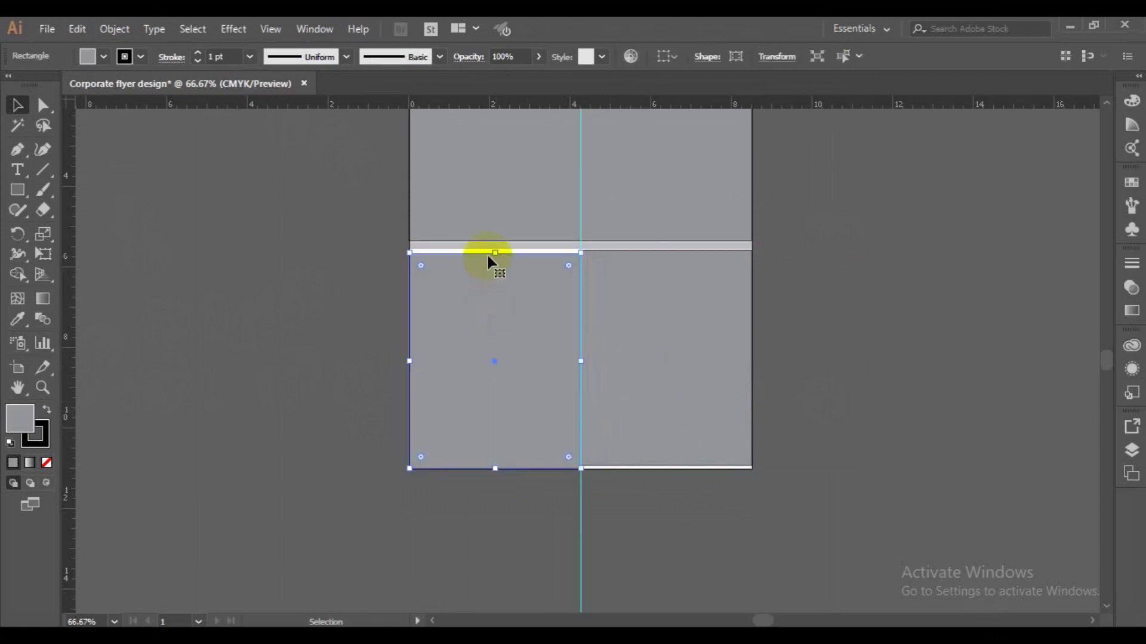
mouse_move(496, 254)
mouse_down()
mouse_move(493, 350)
mouse_move(514, 416)
mouse_up()
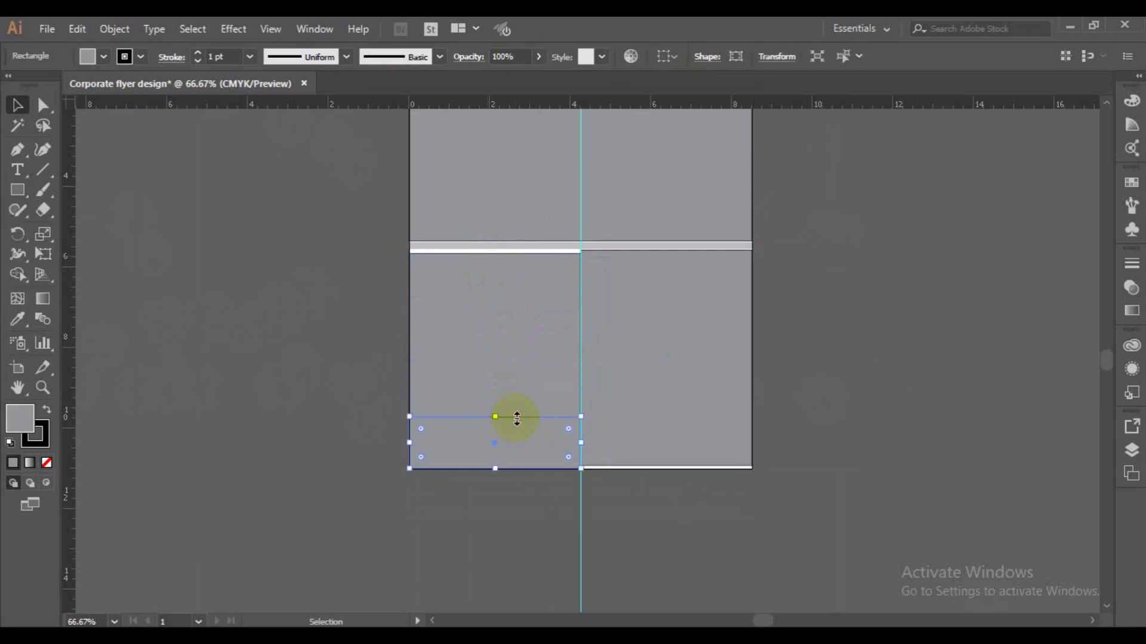
click(829, 380)
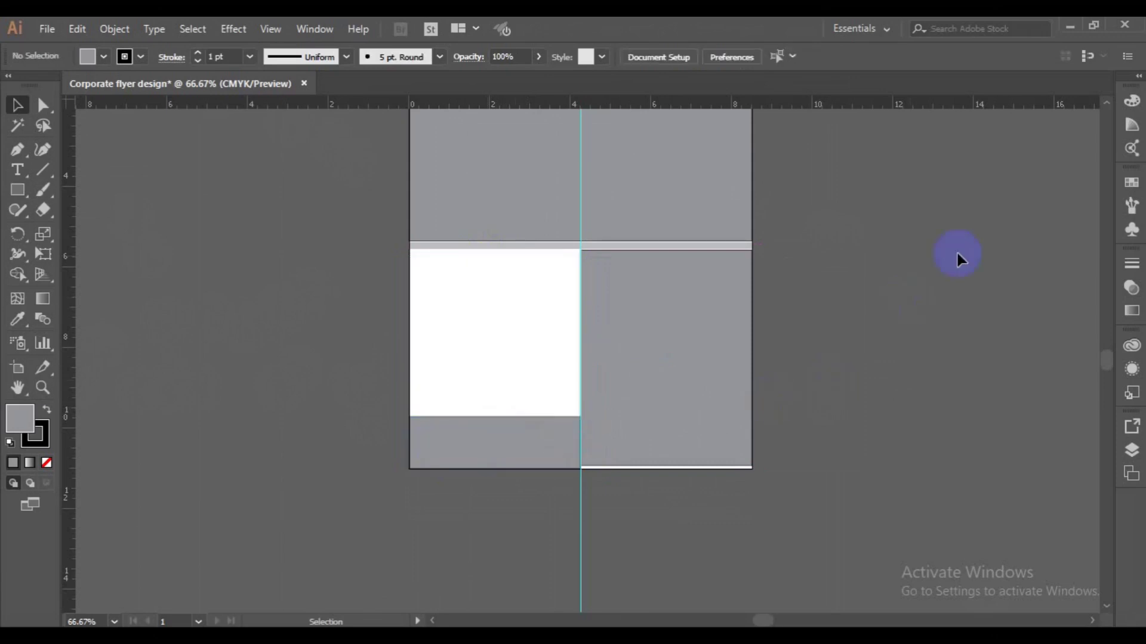
click(1105, 104)
Draw a roughly 2.31 in square beside the page and rotate it 45° into a diamond
click(1104, 105)
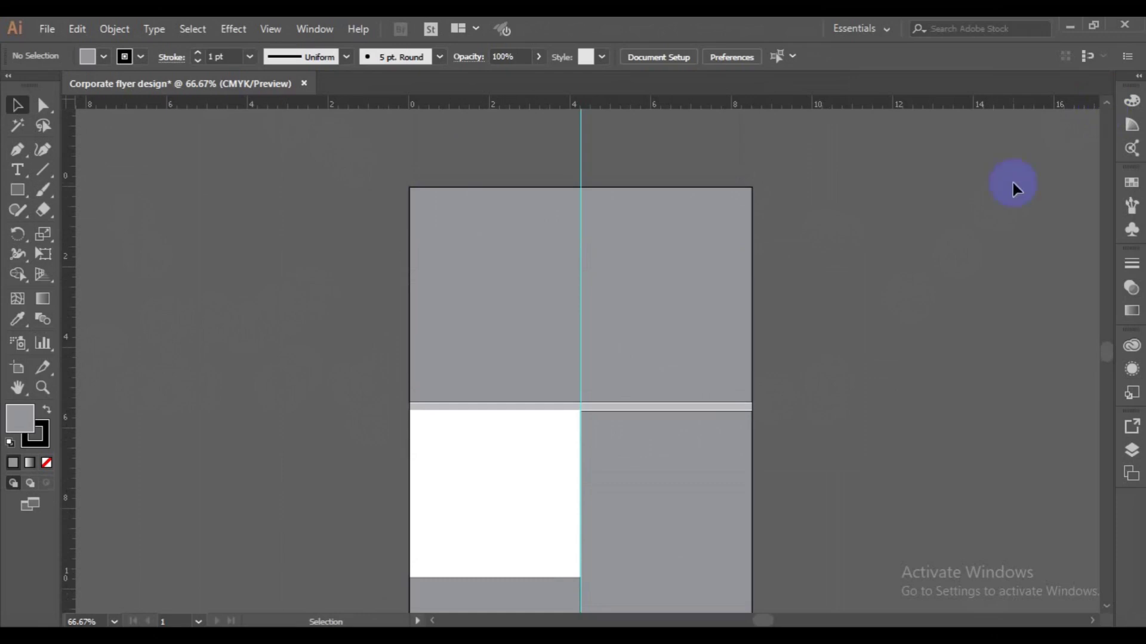
key(a)
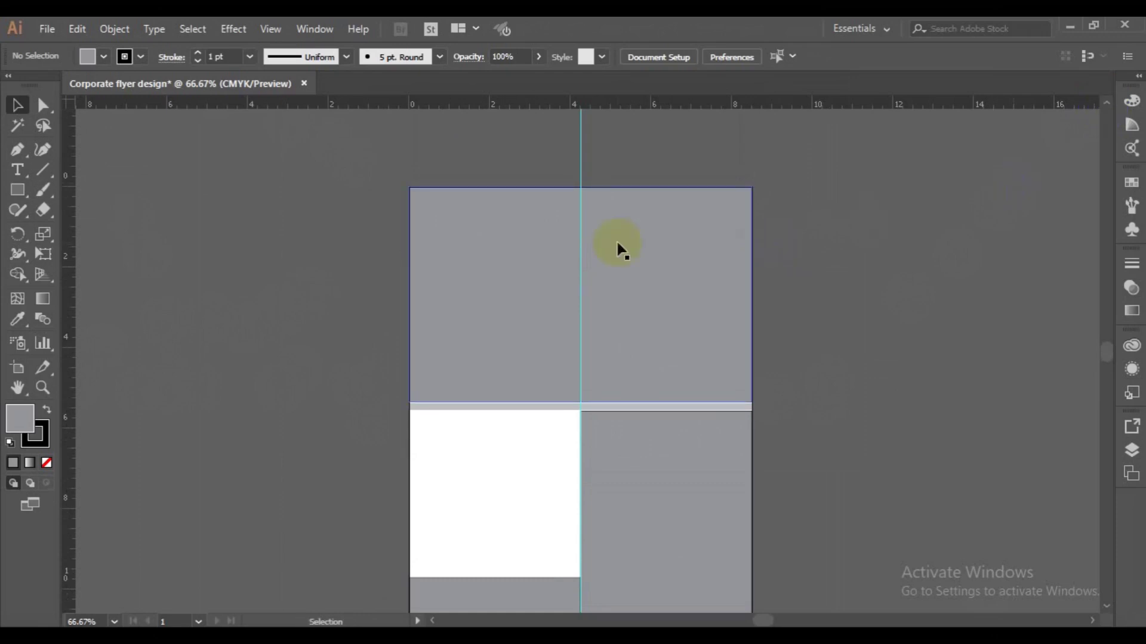
key(v)
click(675, 332)
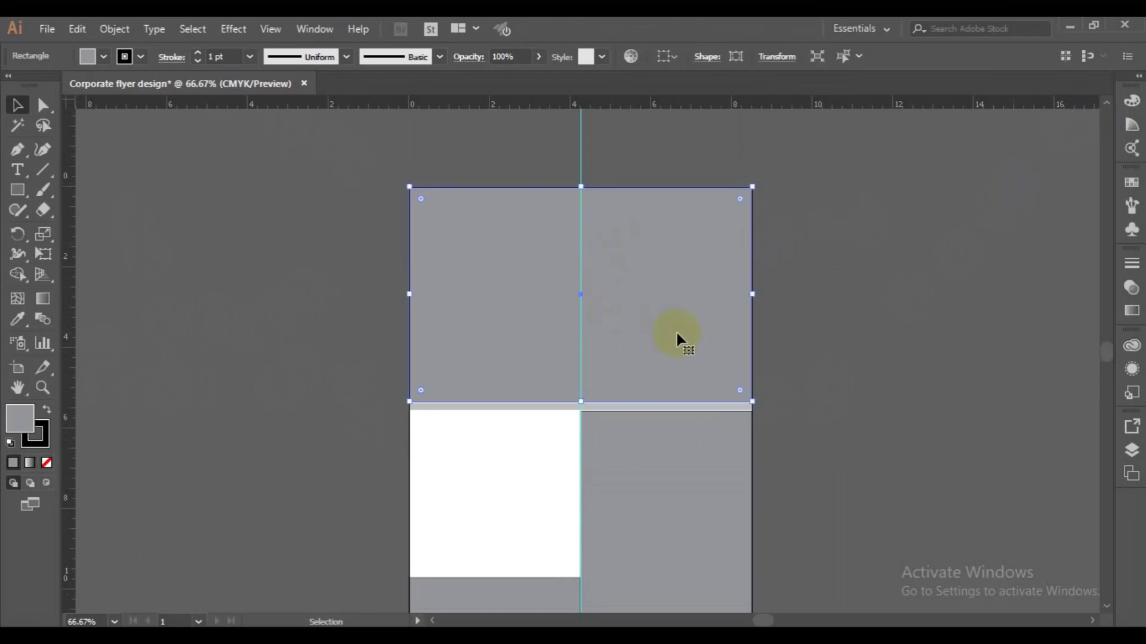
click(19, 189)
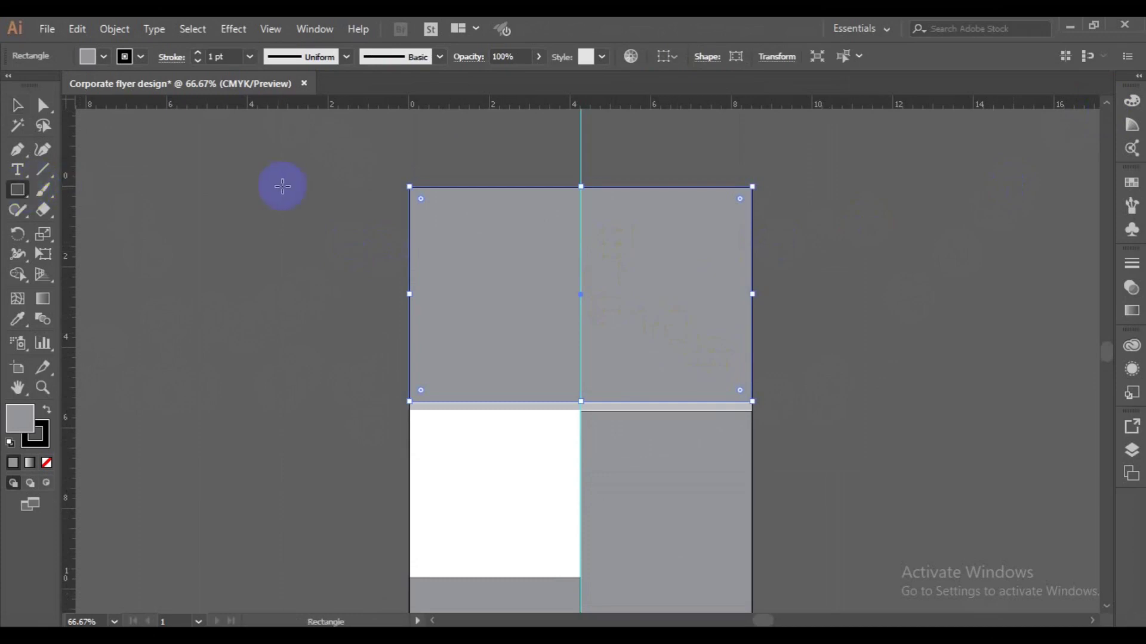
drag(279, 187, 345, 270)
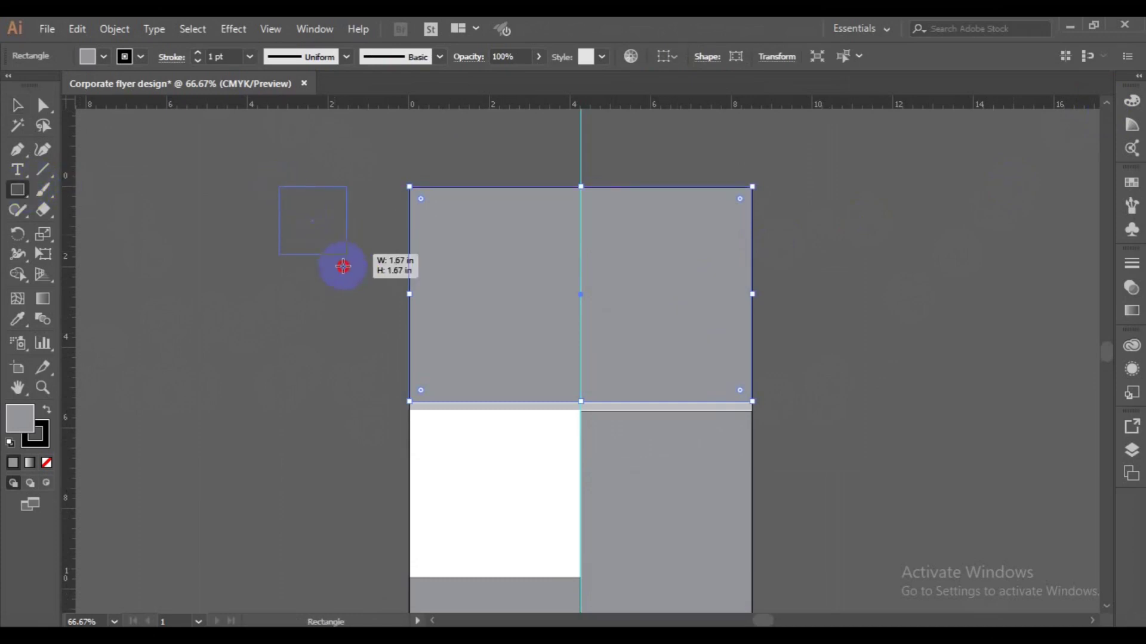
drag(345, 270, 358, 280)
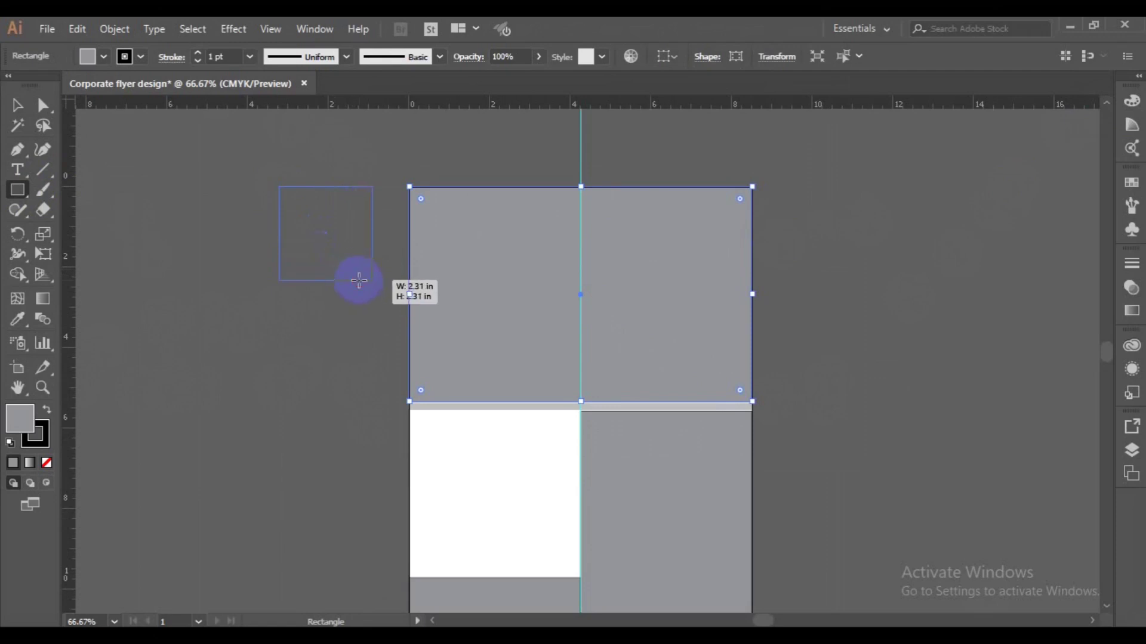
drag(359, 281, 358, 279)
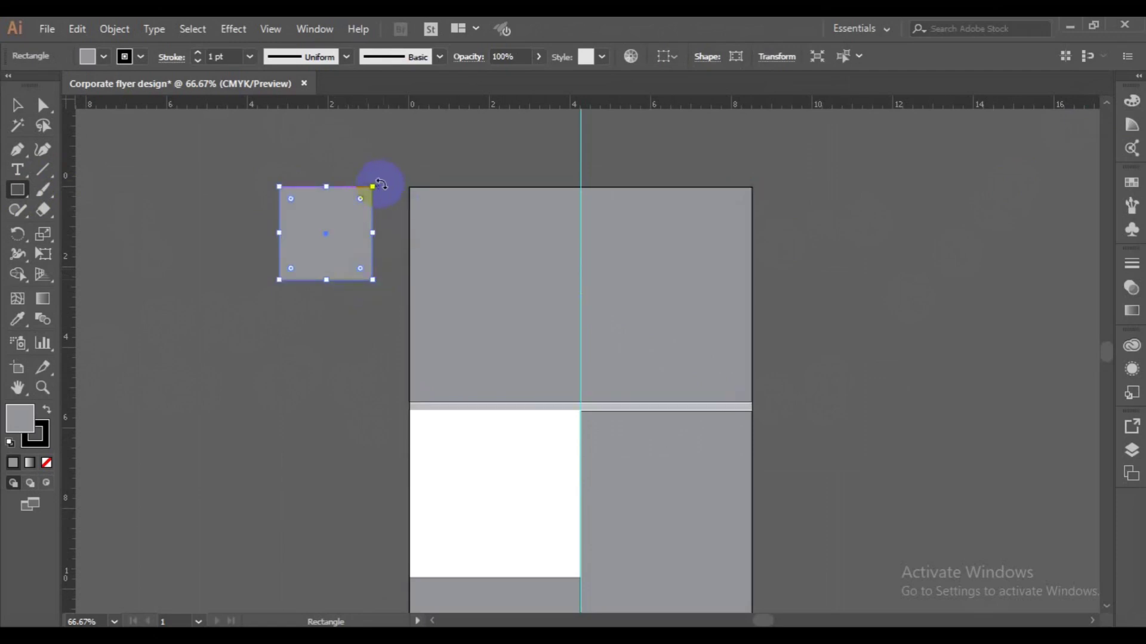
drag(380, 184, 343, 140)
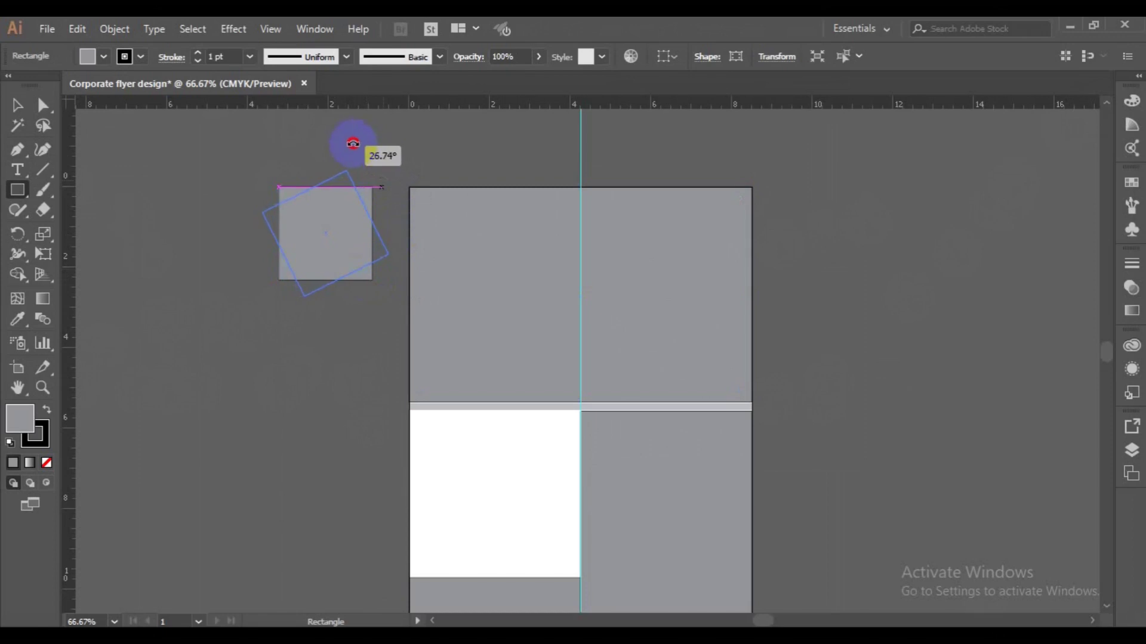
drag(343, 140, 323, 138)
click(17, 105)
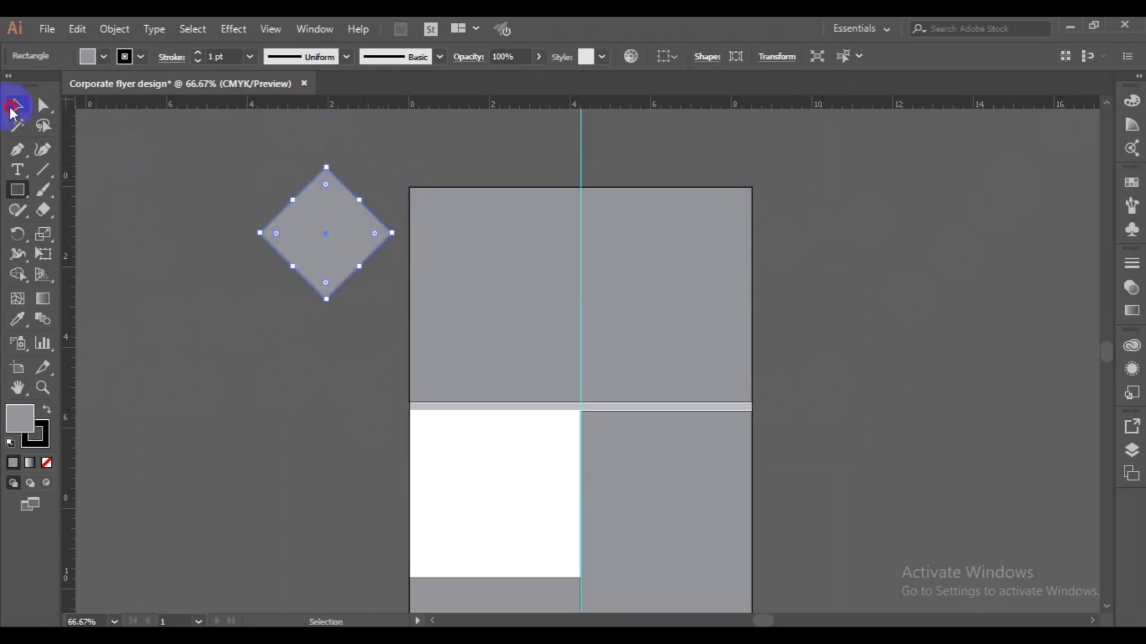
Lock the large grey top panel
right_click(518, 308)
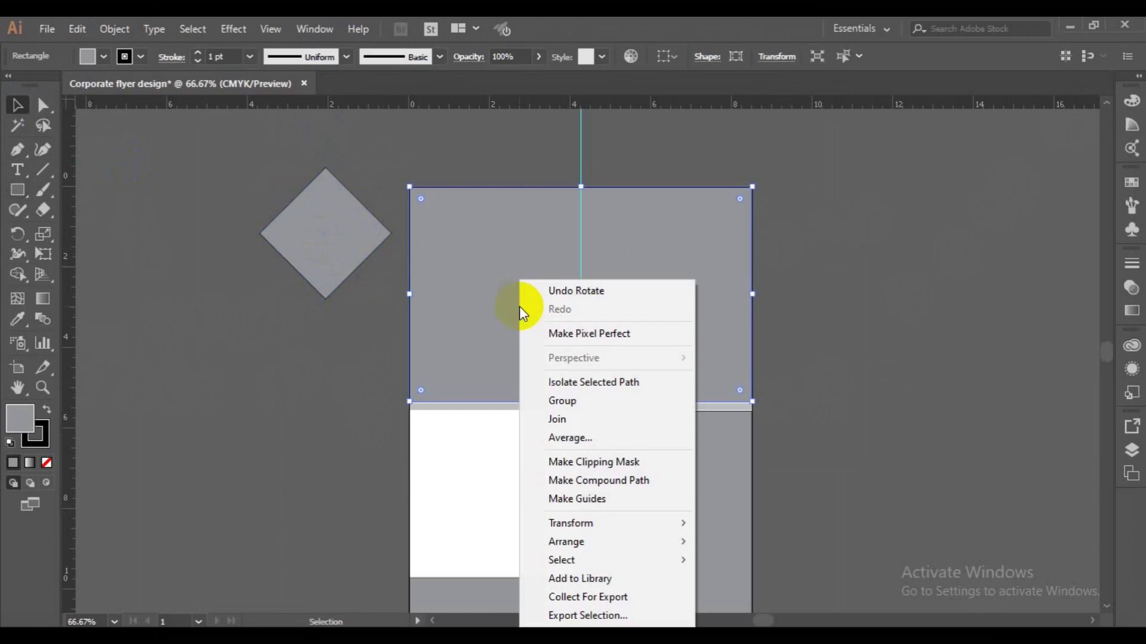
click(202, 27)
mouse_move(179, 107)
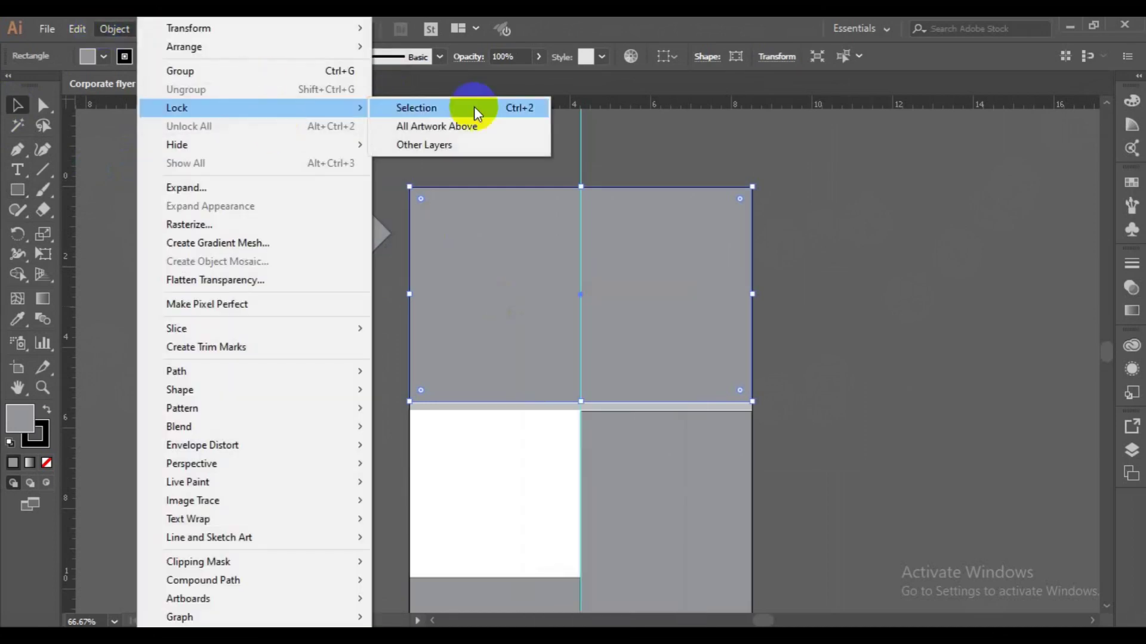
click(474, 107)
click(338, 229)
Move the diamond to the page's upper right and fill it black
drag(336, 223, 675, 263)
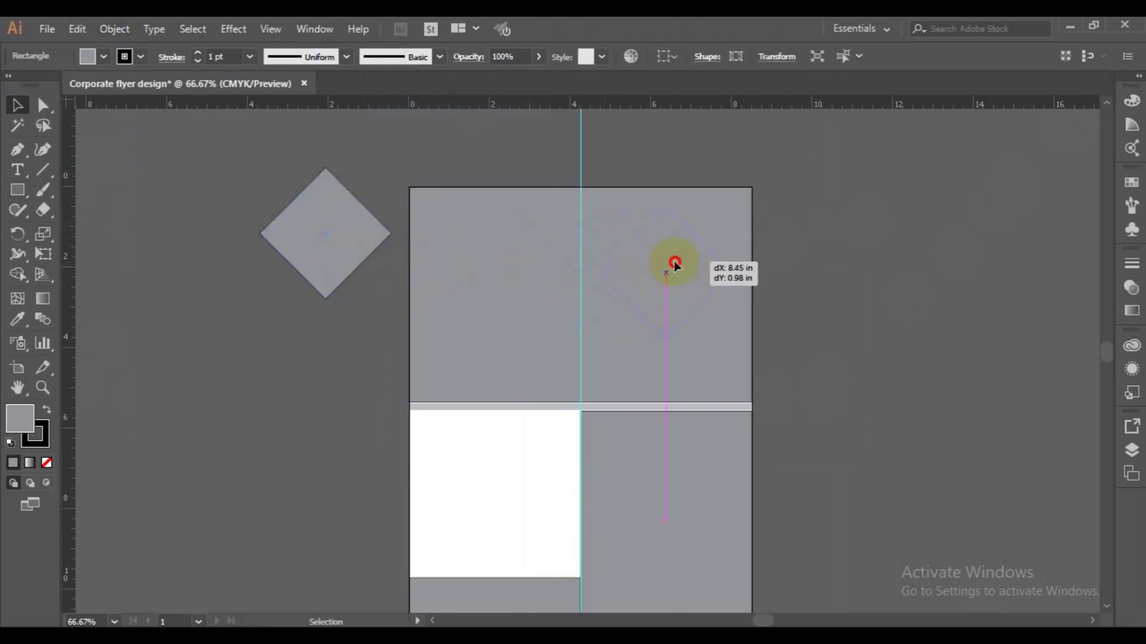
drag(675, 263, 676, 263)
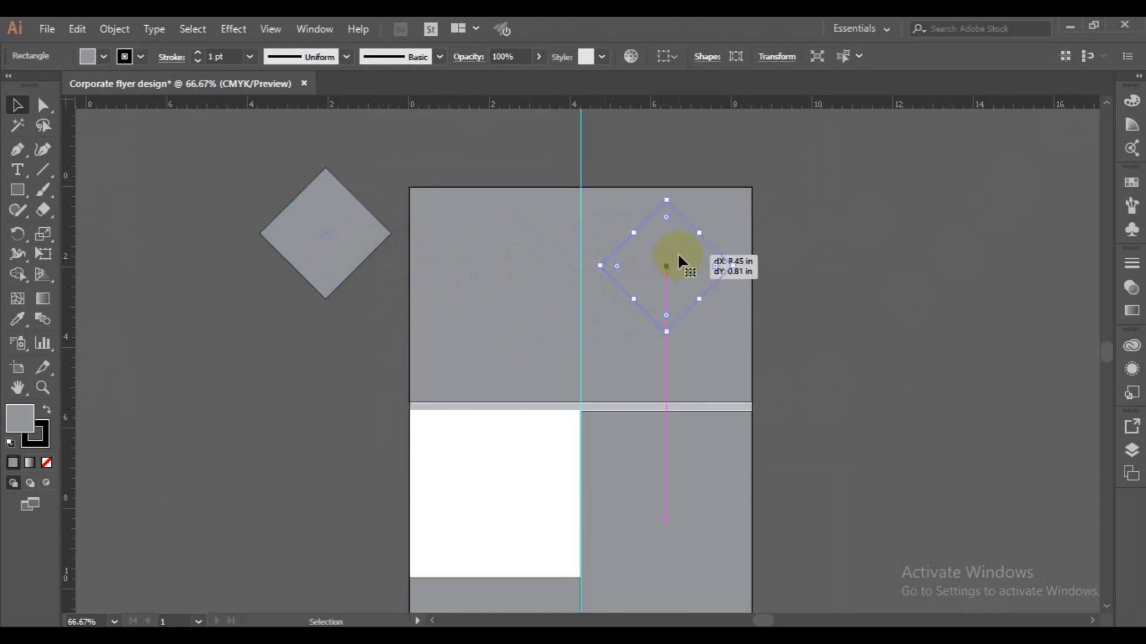
click(141, 57)
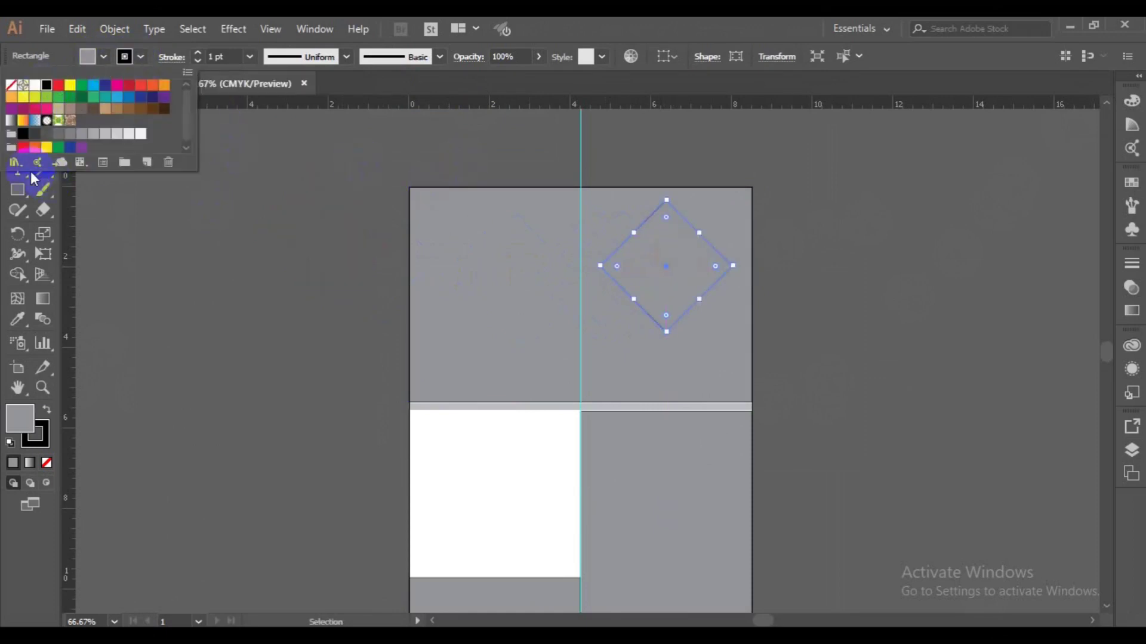
click(87, 56)
click(47, 89)
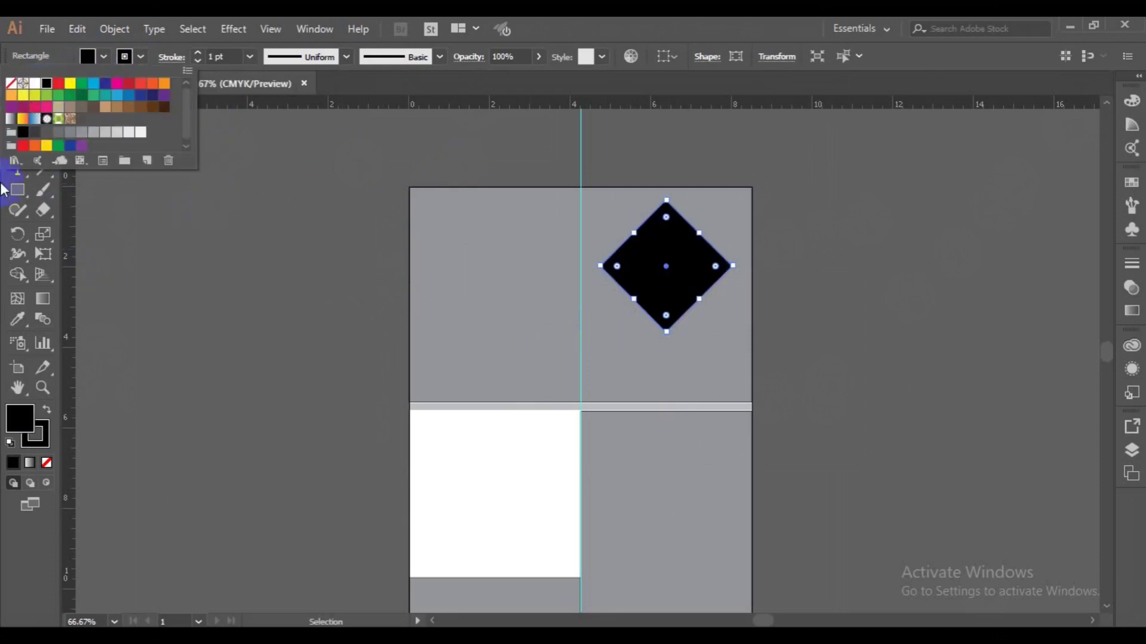
Round all the diamond's corners slightly with the Live Corners widget
click(43, 105)
click(263, 184)
click(673, 230)
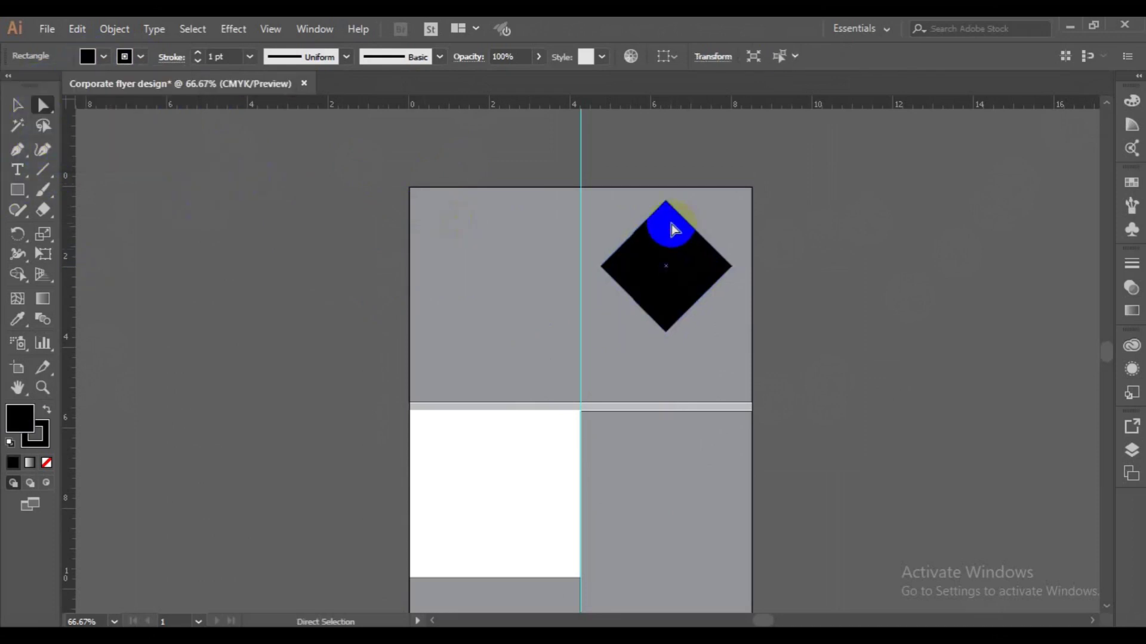
key(v)
click(43, 106)
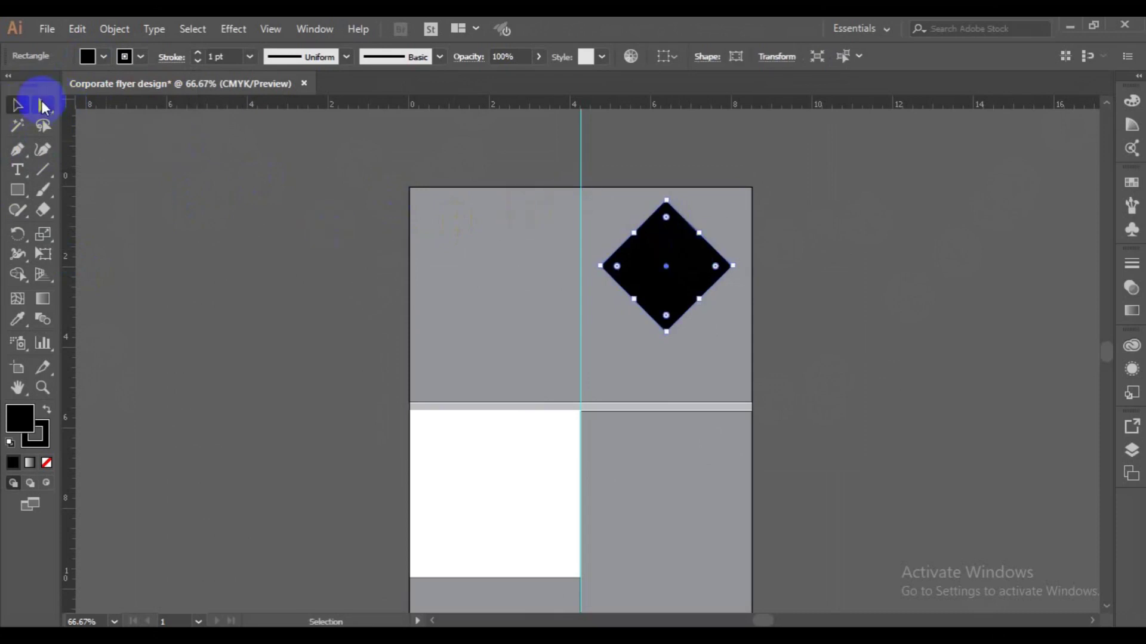
click(17, 105)
click(621, 256)
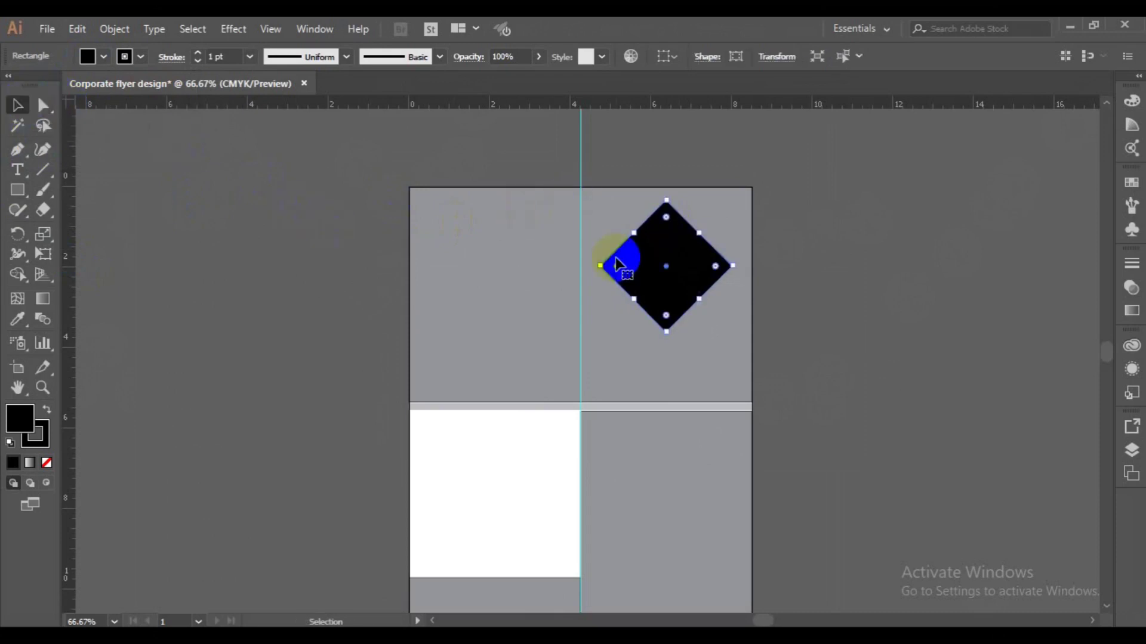
click(667, 220)
drag(666, 219, 665, 221)
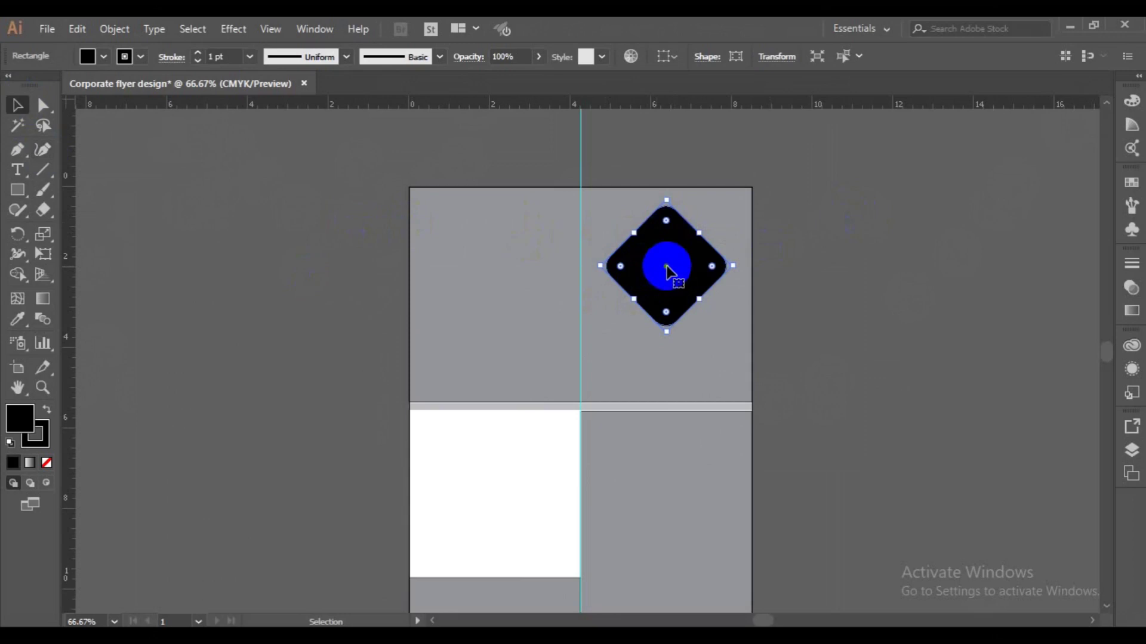
Alt-drag two diamond copies to the lower right and lower left of the original
drag(669, 272, 736, 341)
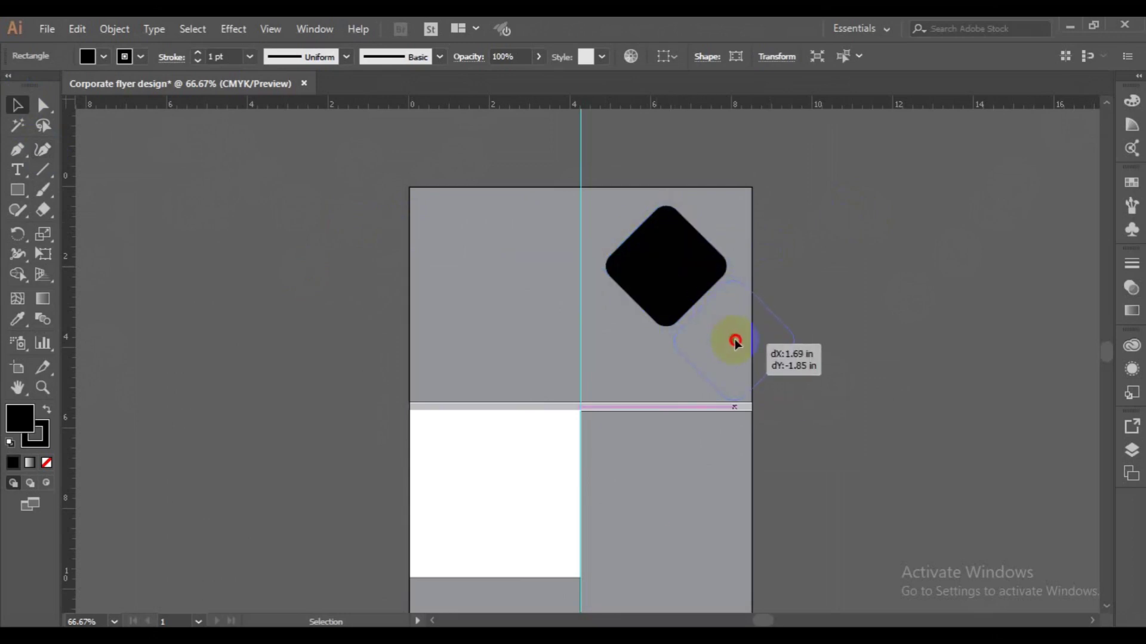
drag(735, 342, 735, 340)
click(668, 274)
drag(668, 276, 599, 352)
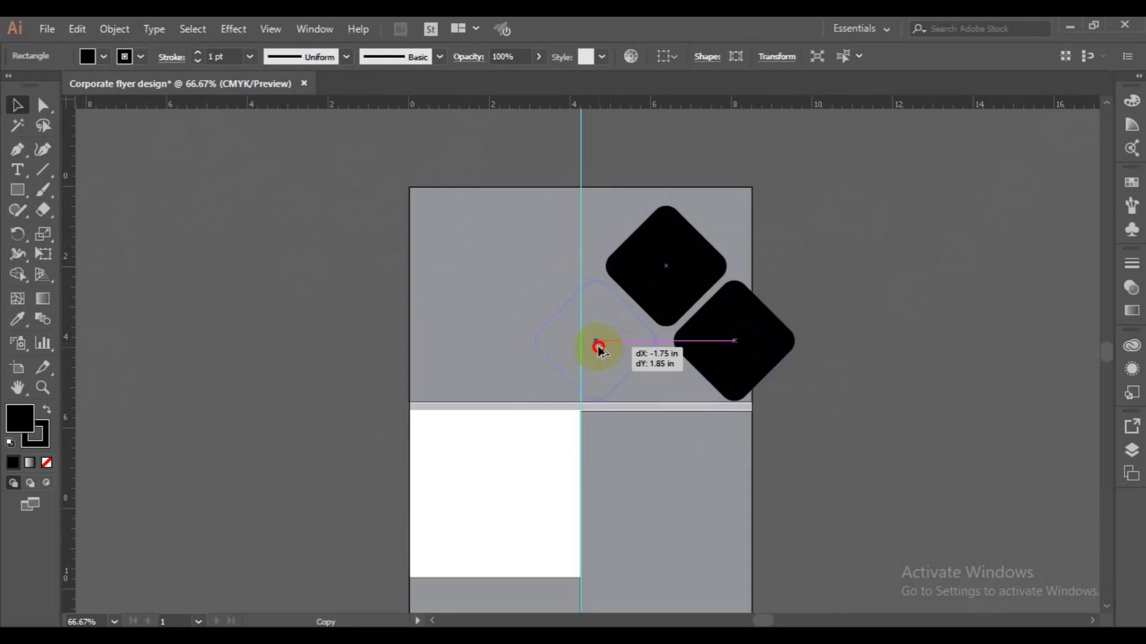
drag(599, 346, 596, 345)
Add a third diamond copy centred beneath the two side diamonds
click(697, 261)
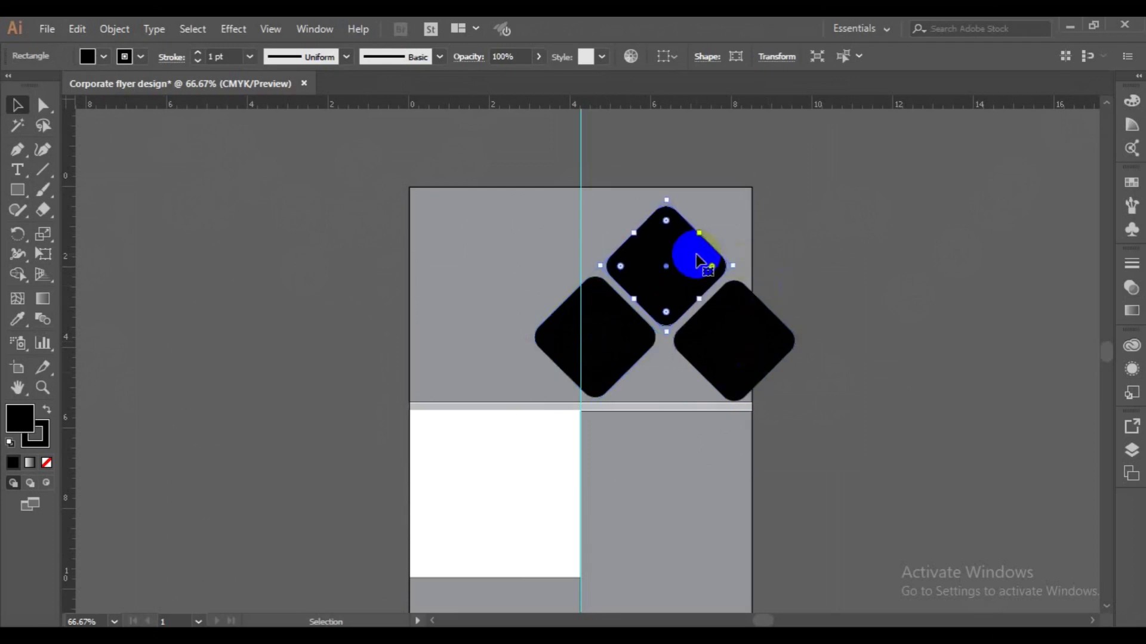
drag(698, 261, 620, 179)
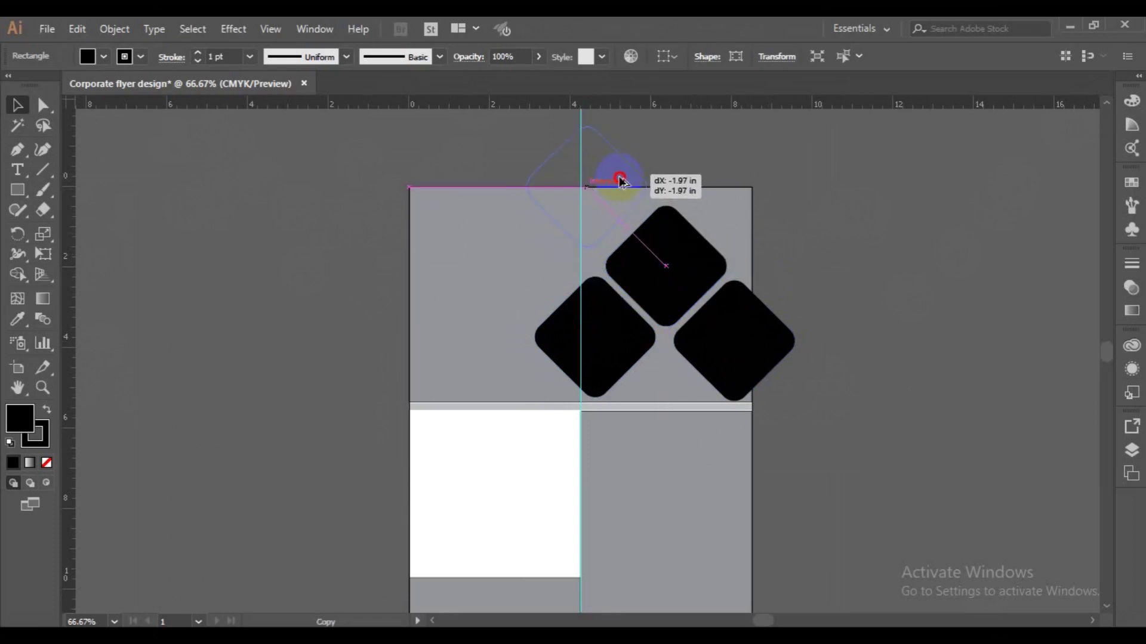
drag(620, 182, 623, 184)
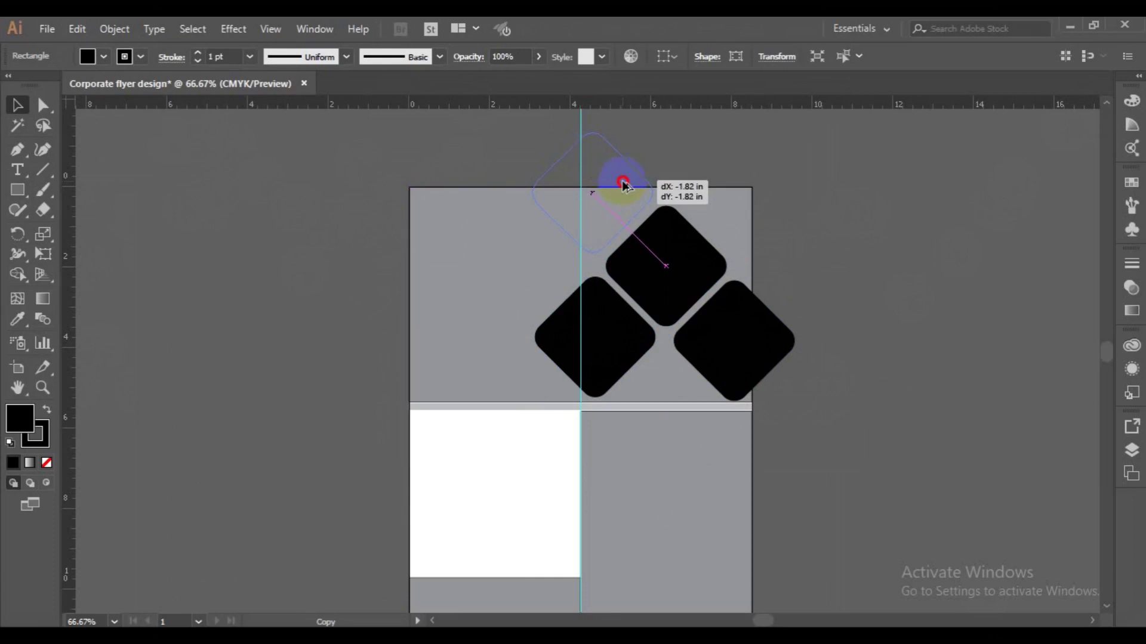
drag(623, 185, 622, 186)
click(818, 262)
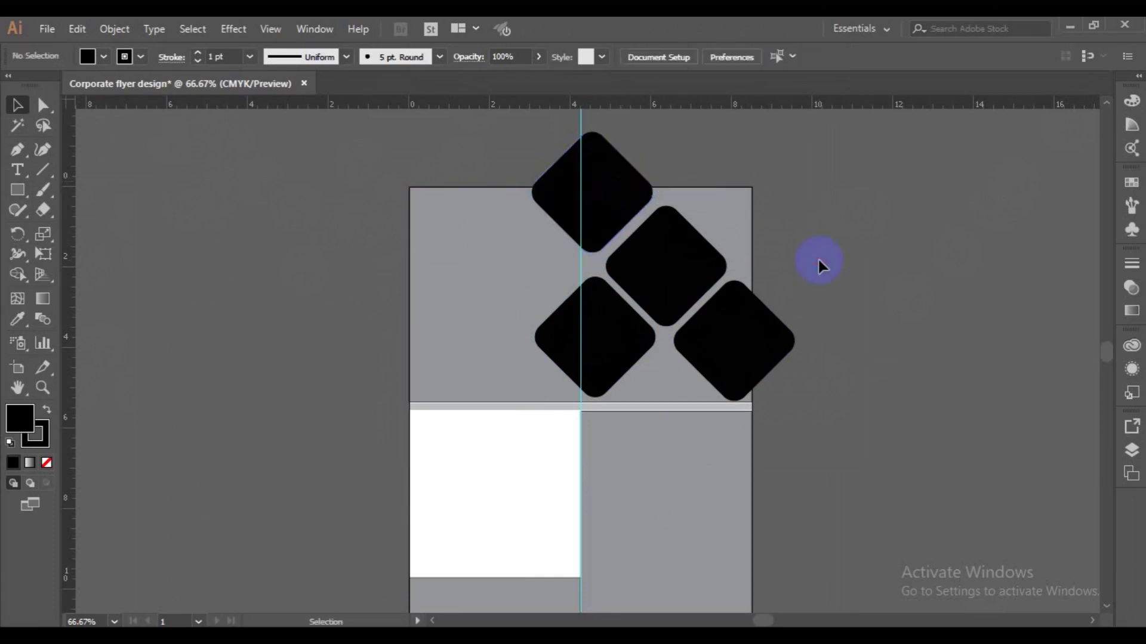
mouse_move(614, 188)
mouse_down()
mouse_move(624, 321)
mouse_move(655, 400)
mouse_up()
drag(675, 410, 682, 403)
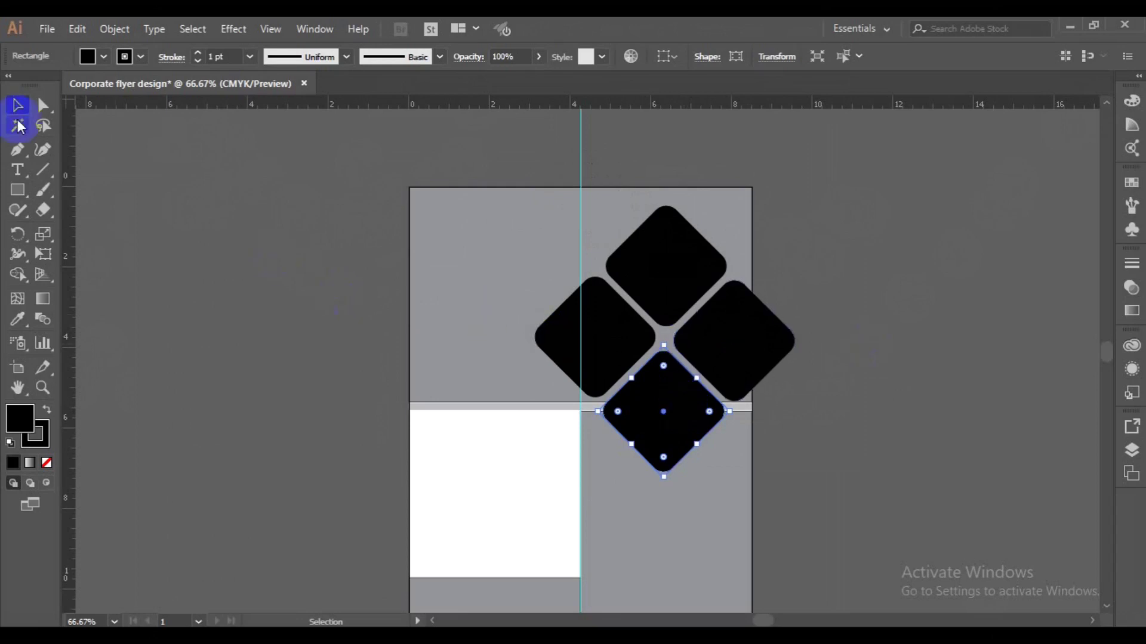
Toggle the diamond's fill off and back to black, then deselect
click(17, 190)
click(102, 56)
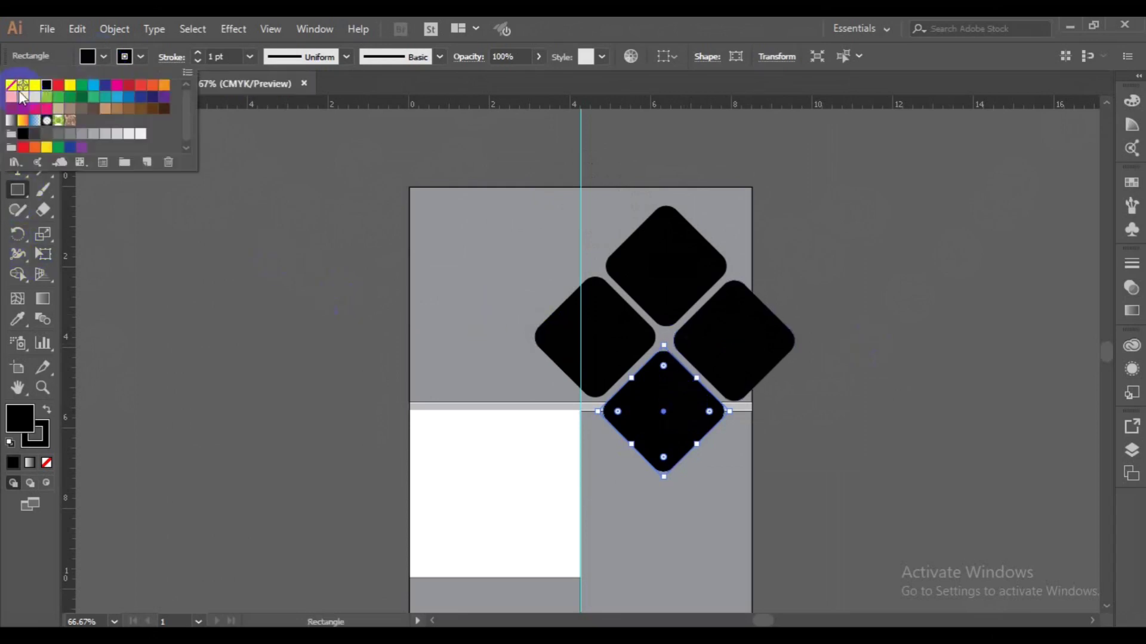
click(11, 84)
click(47, 85)
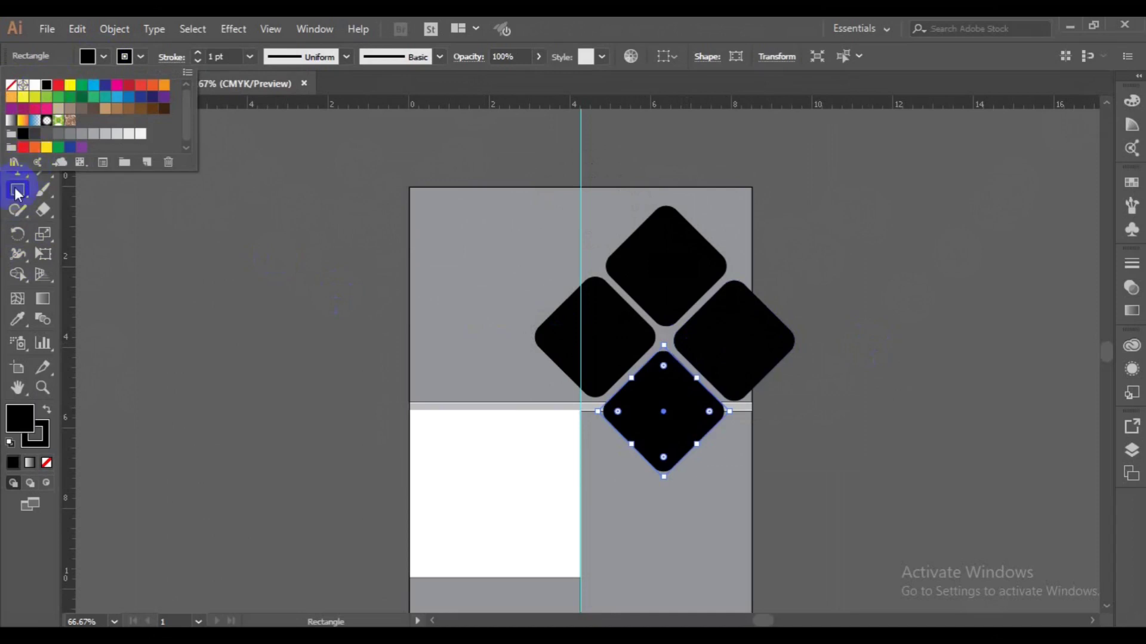
click(18, 105)
click(205, 264)
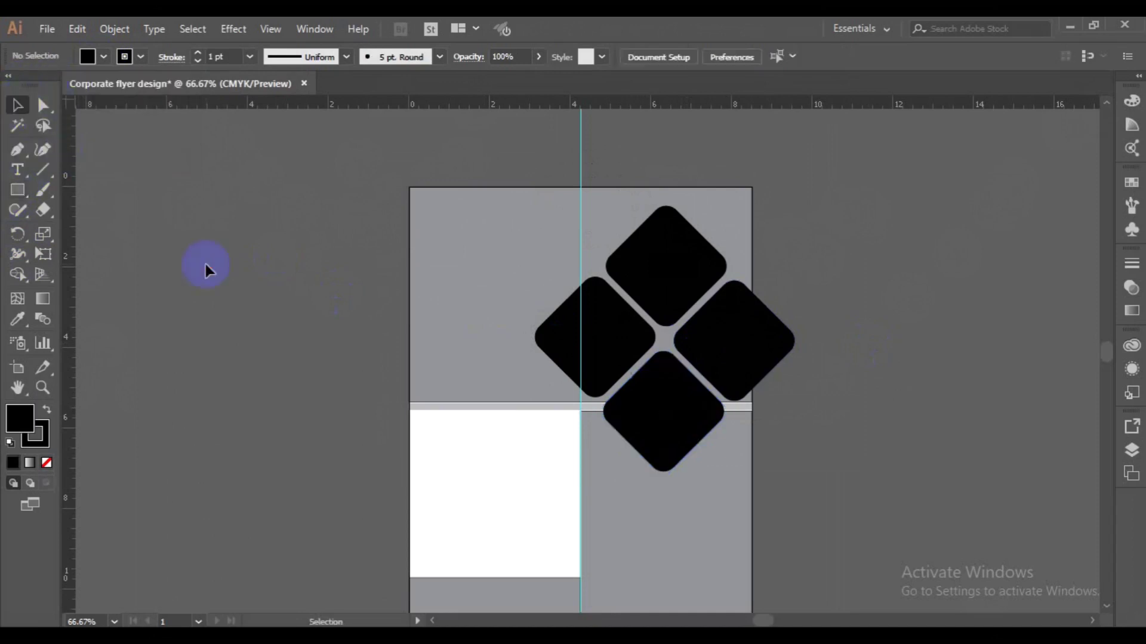
Draw a no-fill rectangle from the centre guide at the top to the top panel's bottom-right corner
click(20, 188)
click(104, 56)
click(11, 84)
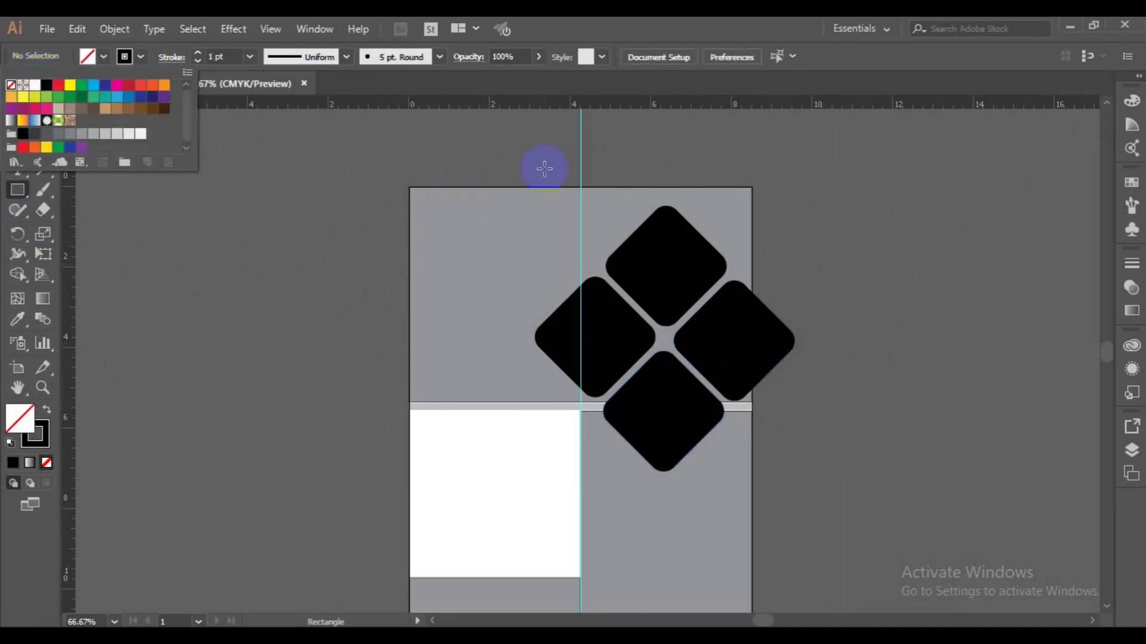
click(581, 187)
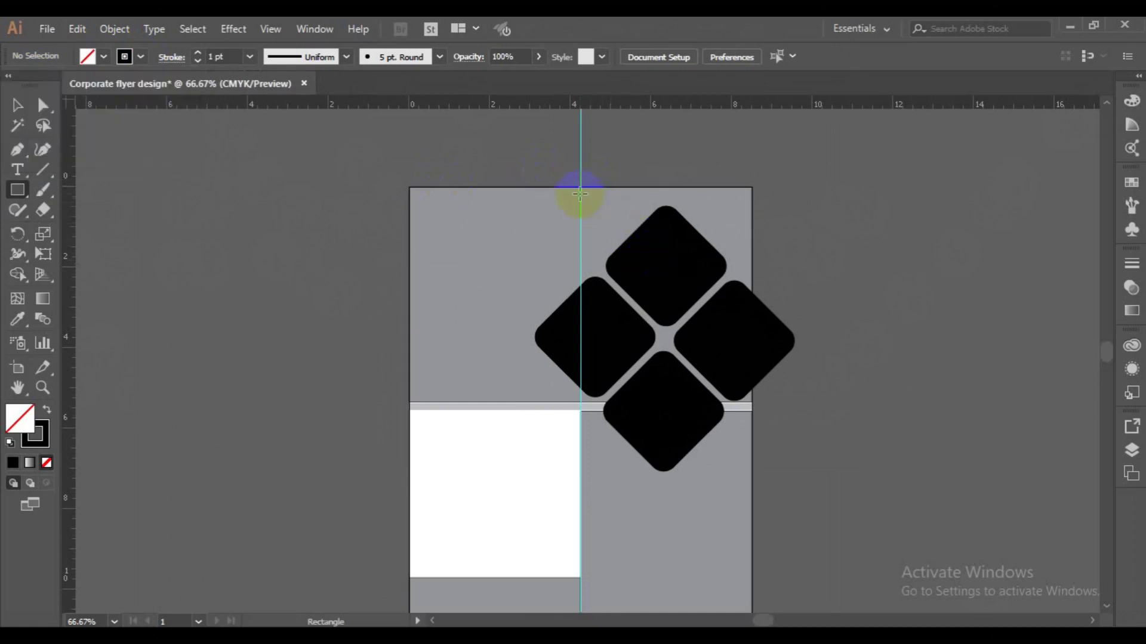
mouse_move(581, 186)
mouse_down()
mouse_move(756, 411)
mouse_move(748, 403)
mouse_up()
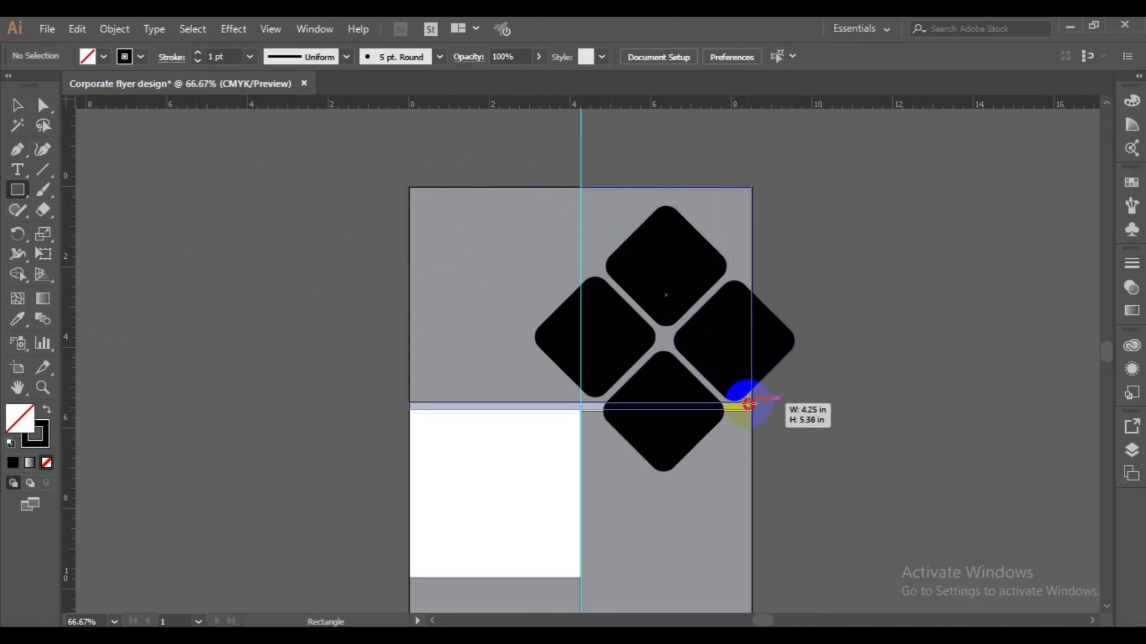
drag(749, 403, 751, 405)
click(18, 105)
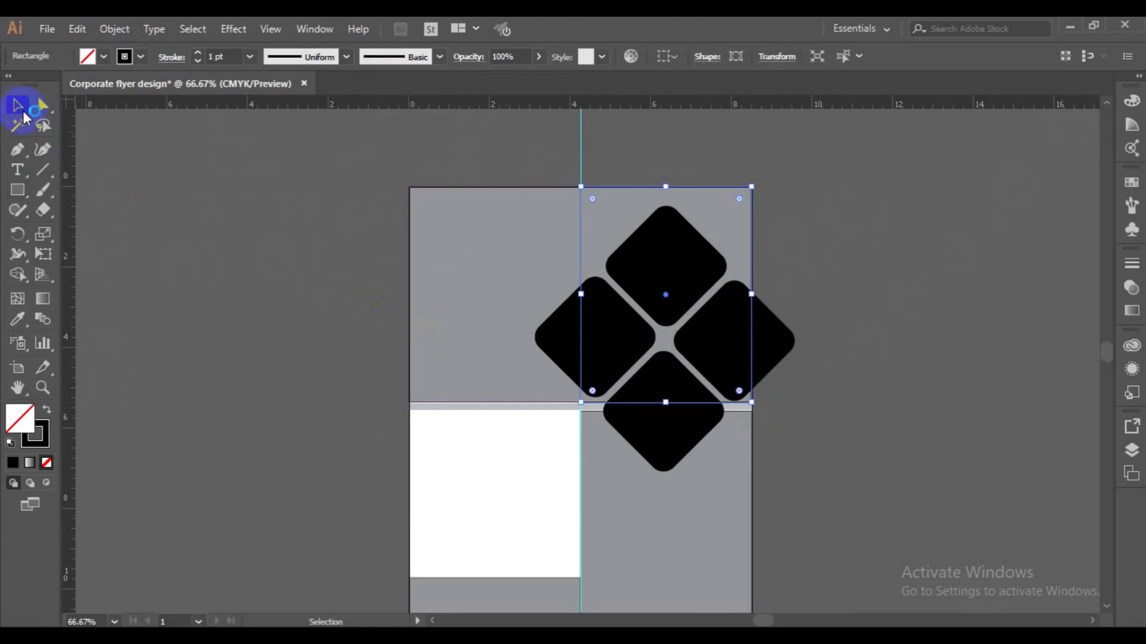
Trim the right diamond at the artboard edge with Shape Builder and delete the leftover piece
shift+click(736, 424)
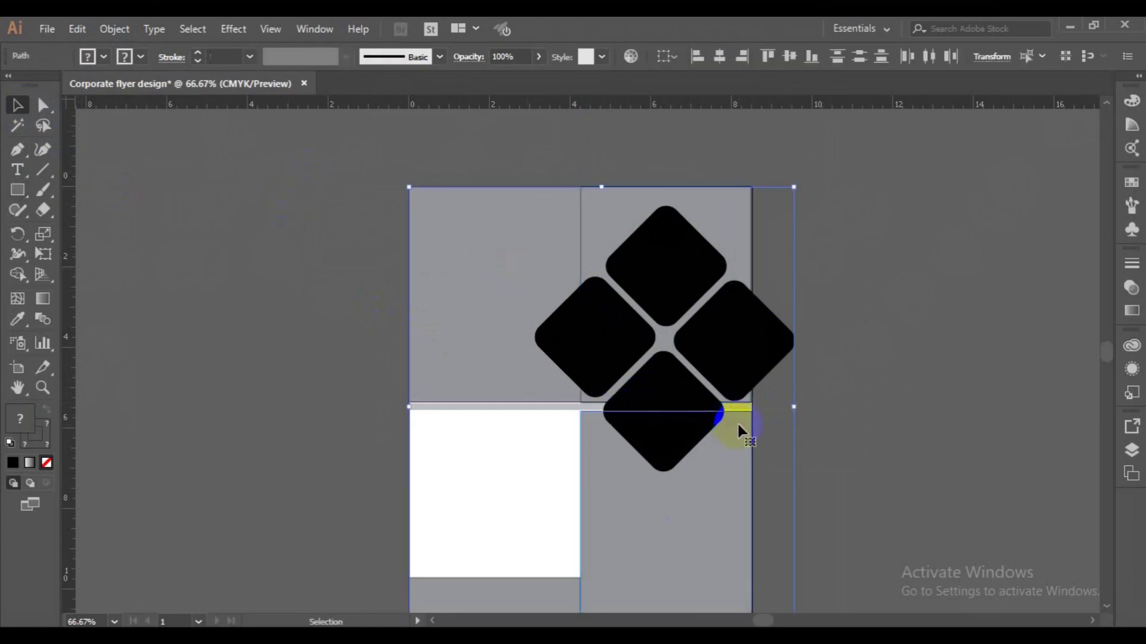
click(18, 274)
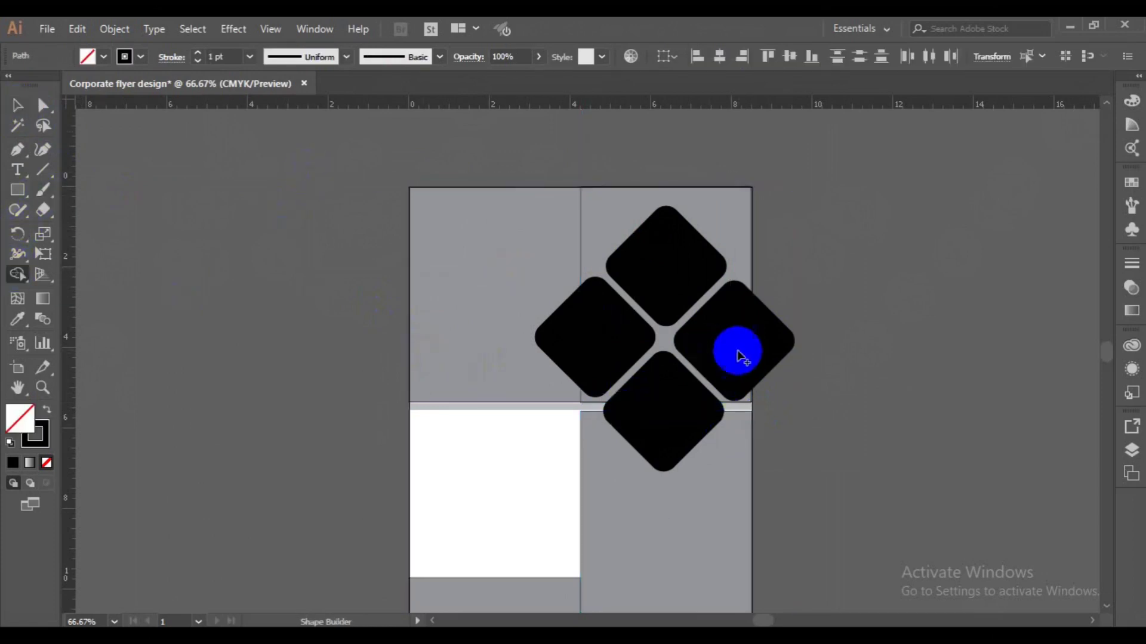
drag(769, 331, 769, 403)
drag(780, 300, 779, 372)
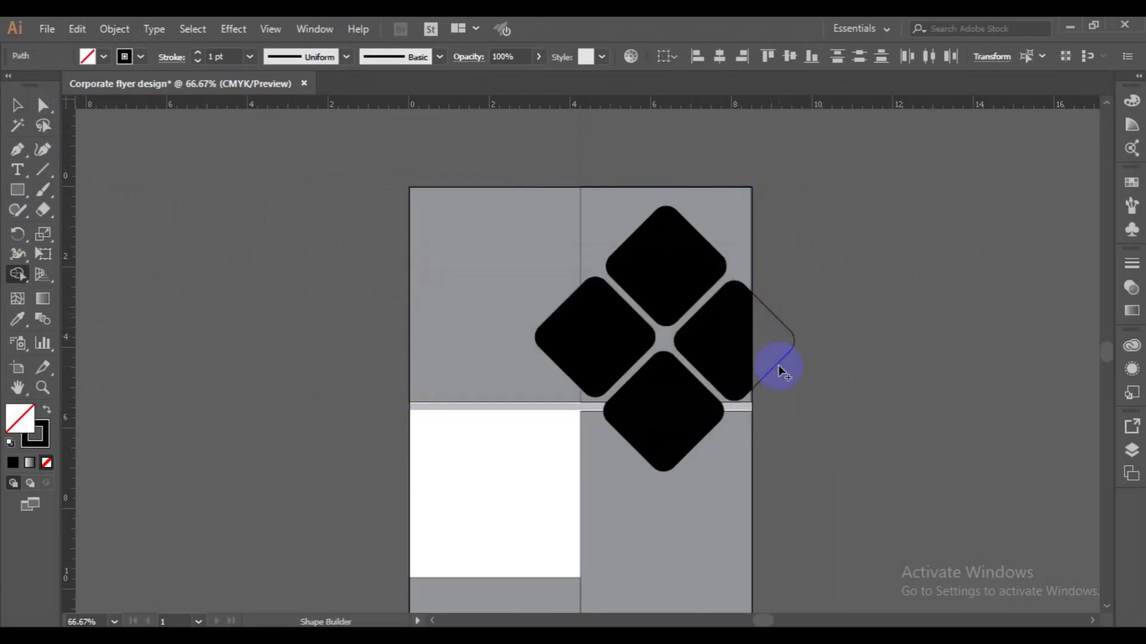
click(16, 104)
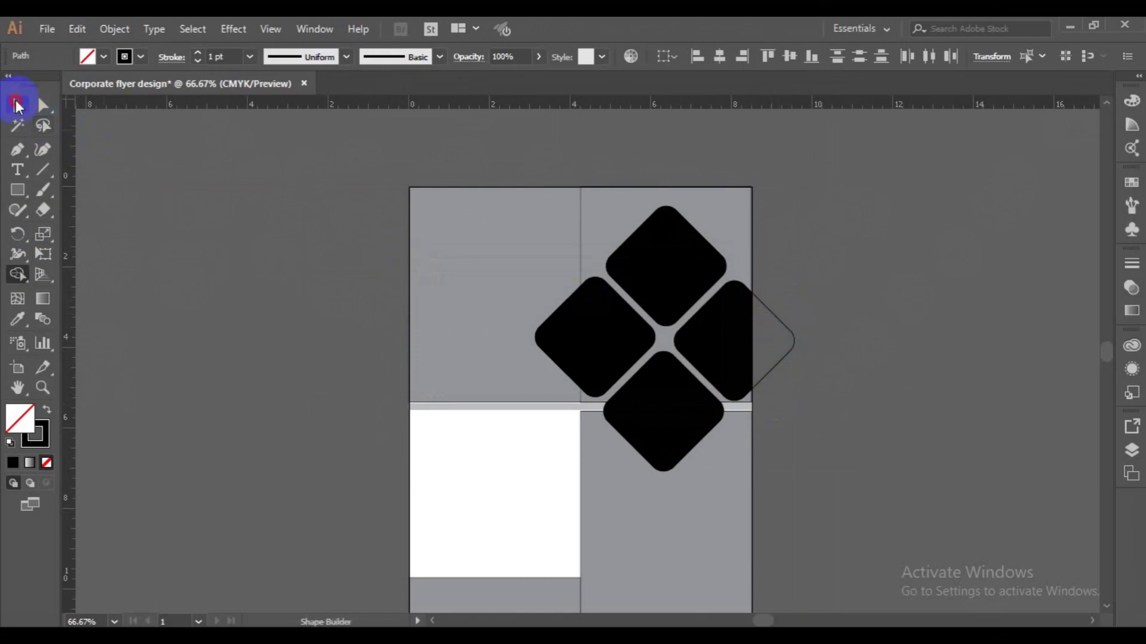
click(234, 263)
click(791, 352)
key(Delete)
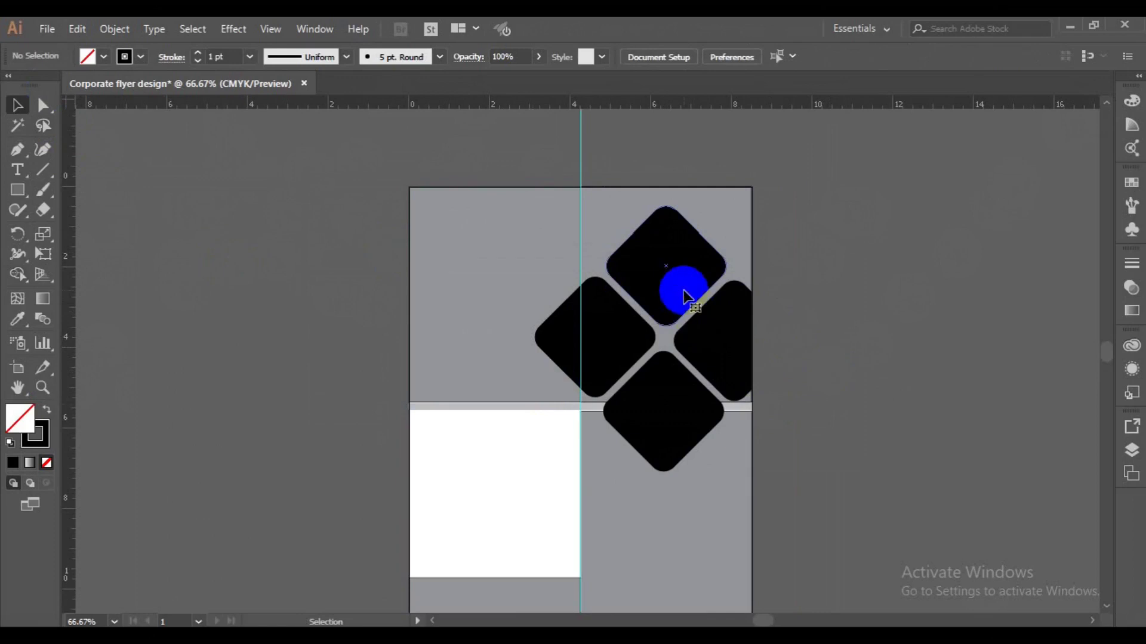
Nudge all four diamonds slightly upward and view at actual size
click(680, 290)
shift+click(633, 344)
shift+click(721, 332)
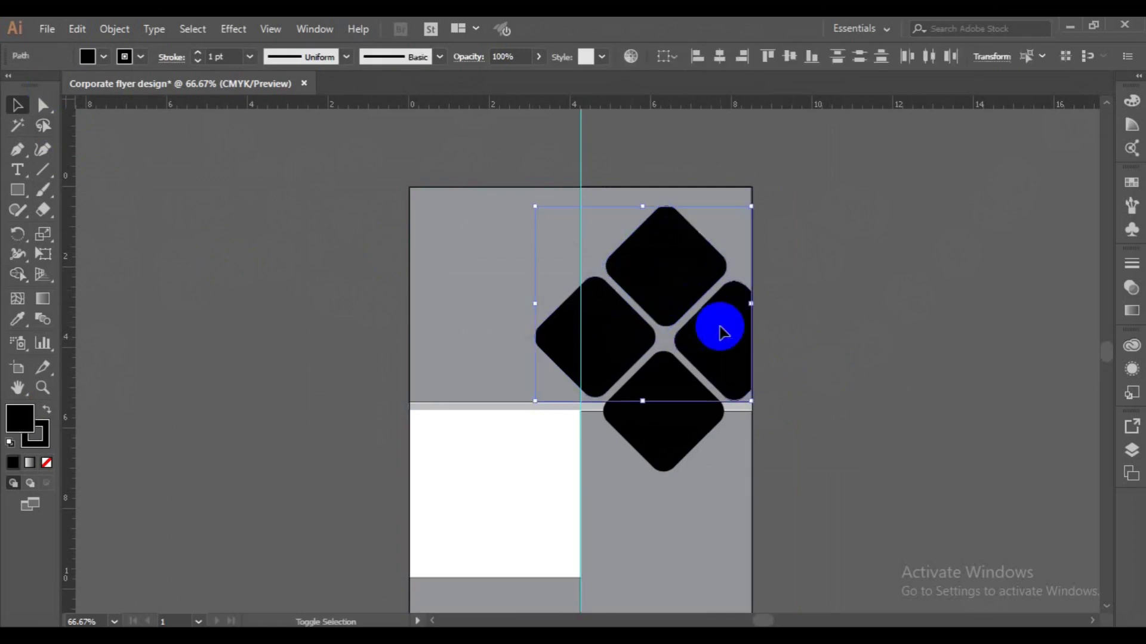
shift+click(676, 412)
key(Up)
key(Up)
key(Up)
key(Up)
key(Up)
key(Up)
key(Up)
key(Up)
key(Up)
key(Up)
key(Up)
key(Up)
key(Up)
key(Up)
key(Up)
key(ctrl+1)
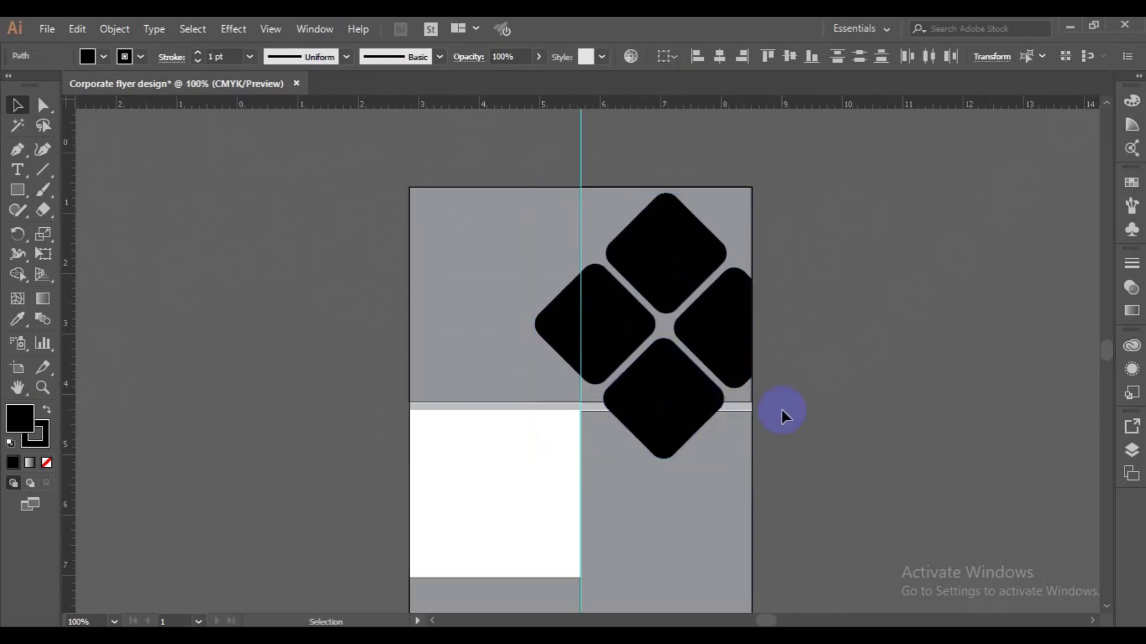
Draw a no-fill rectangle below the strip and Shape Builder-erase the bottom diamond's overhang
click(782, 409)
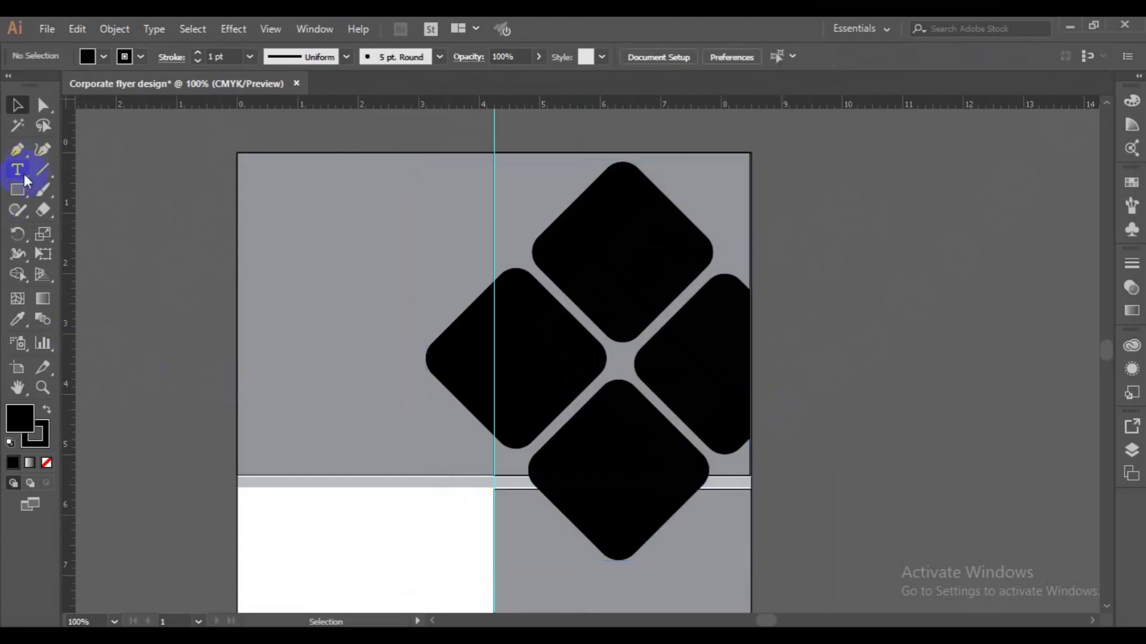
drag(516, 476, 775, 569)
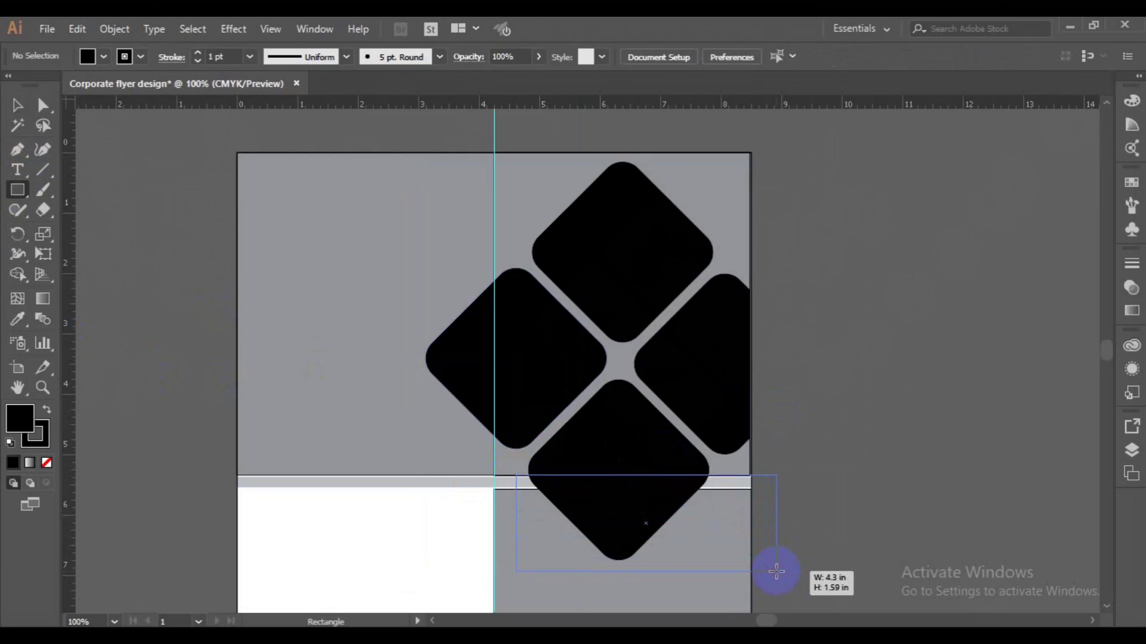
drag(776, 570, 776, 570)
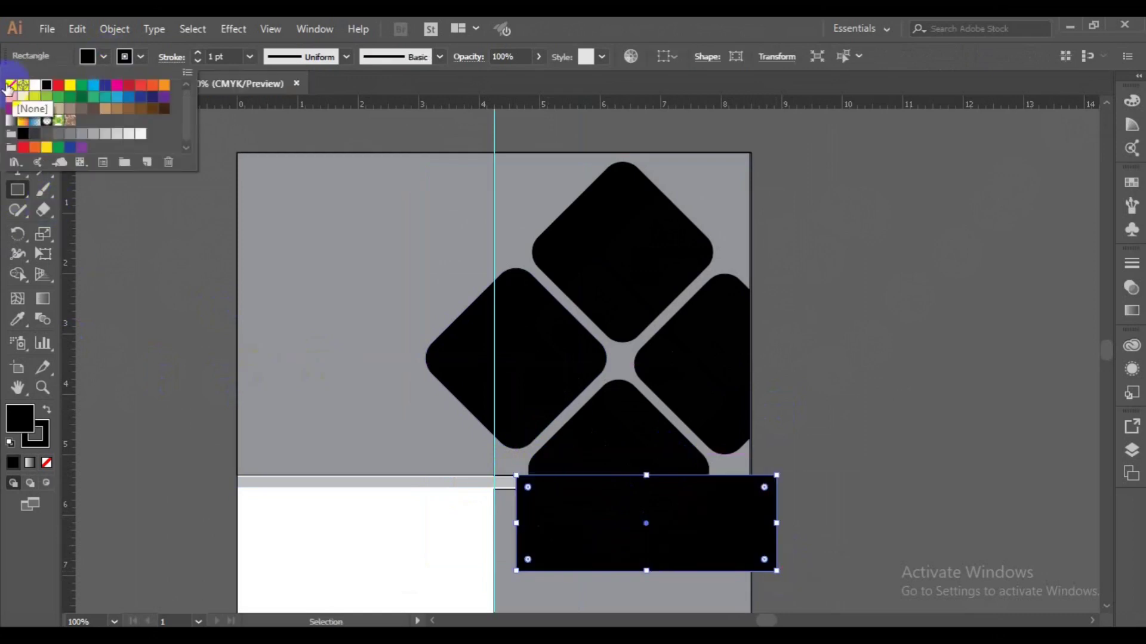
click(13, 84)
click(16, 105)
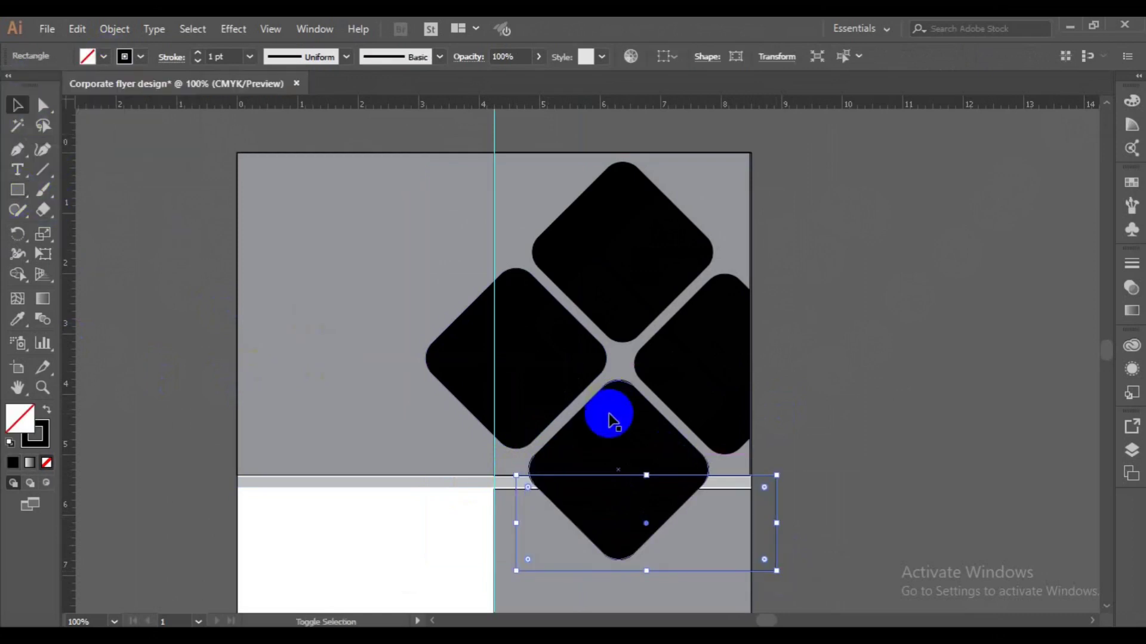
shift+click(609, 409)
click(18, 273)
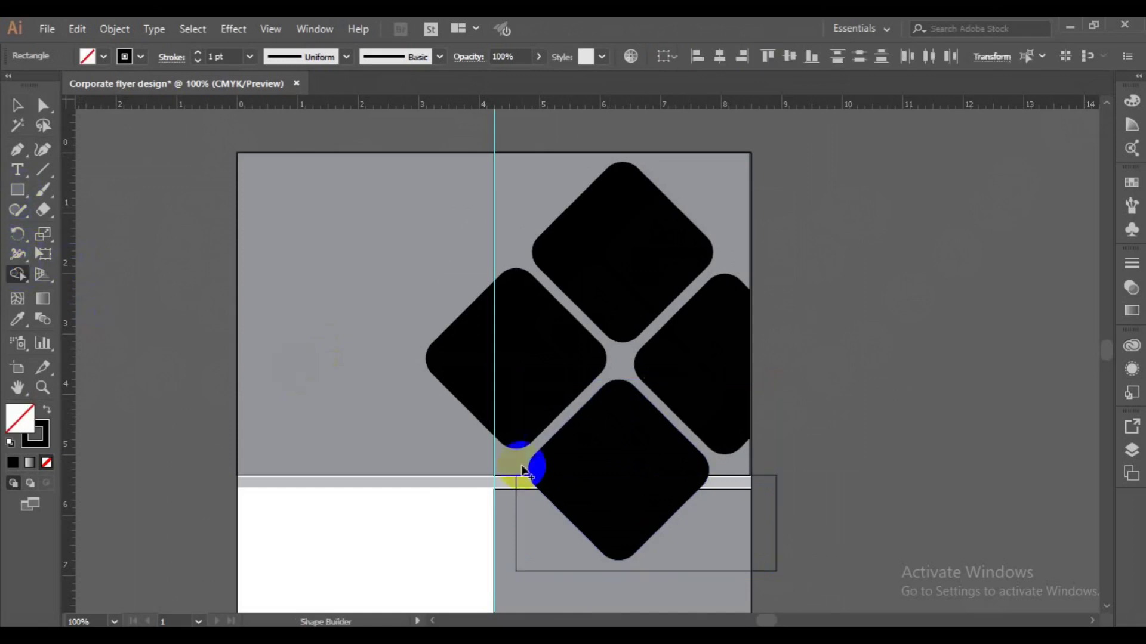
drag(555, 512, 693, 517)
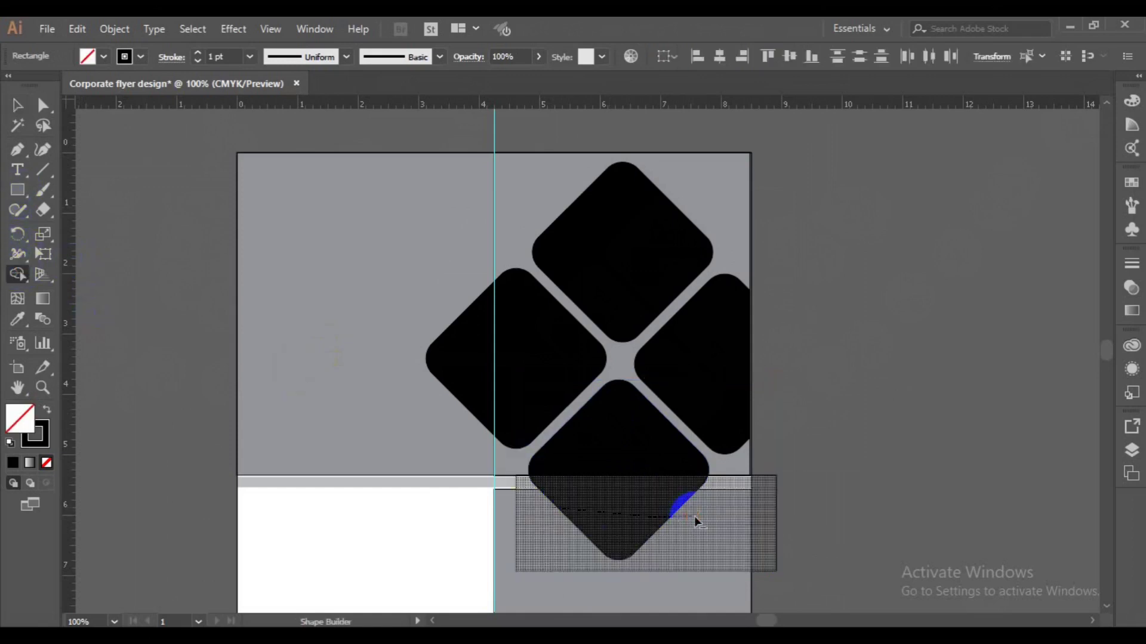
click(17, 105)
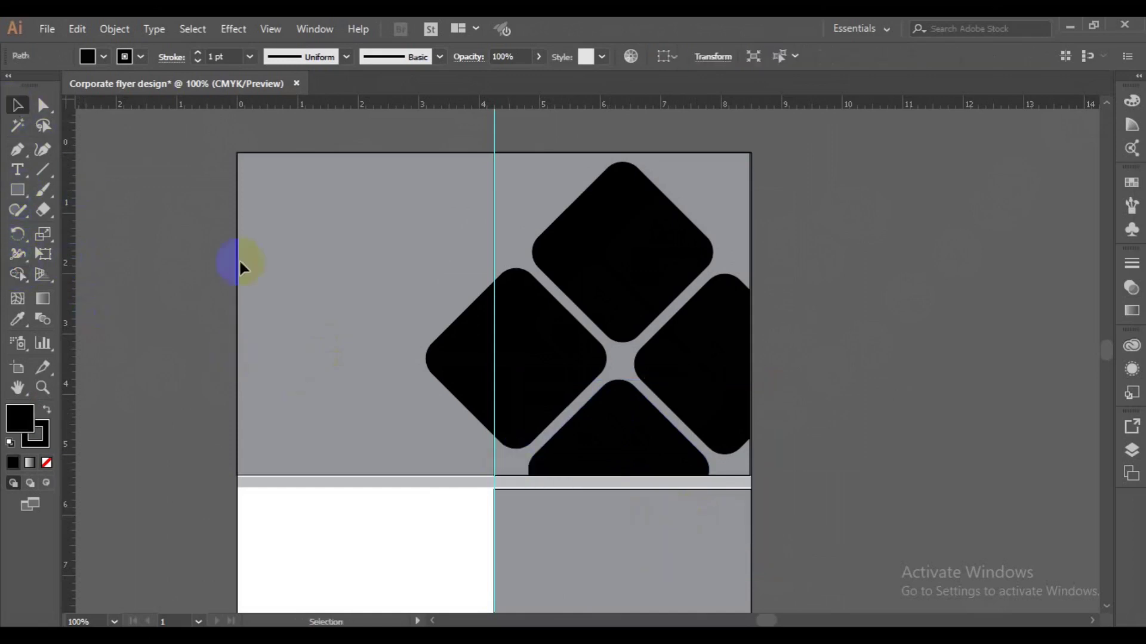
click(504, 478)
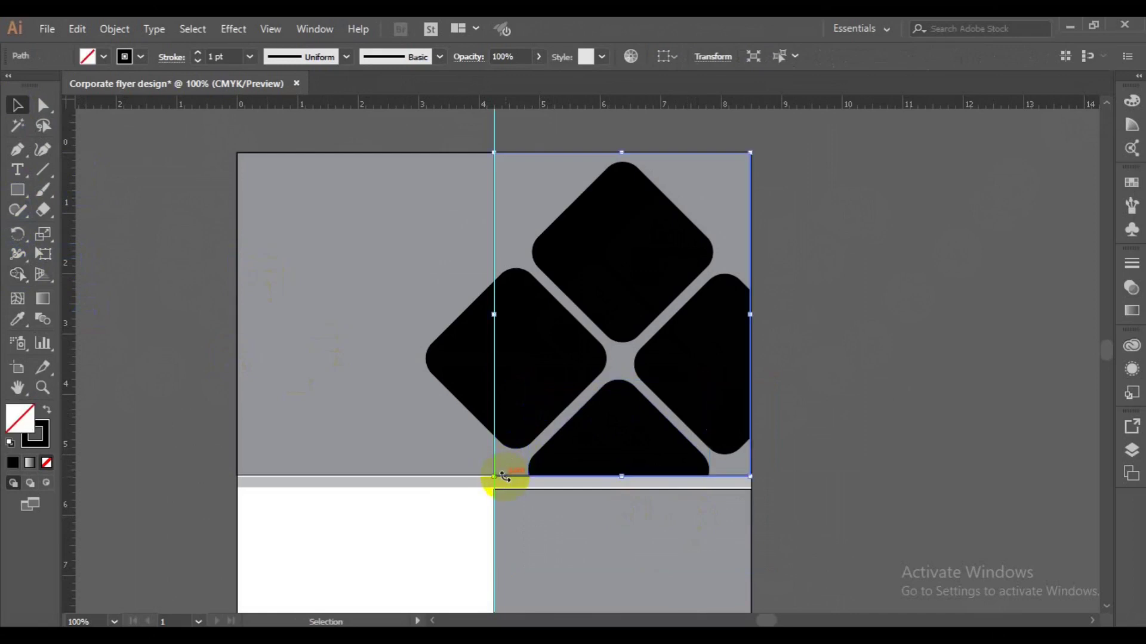
Save the flyer and unlock all locked objects
key(Delete)
key(ctrl+s)
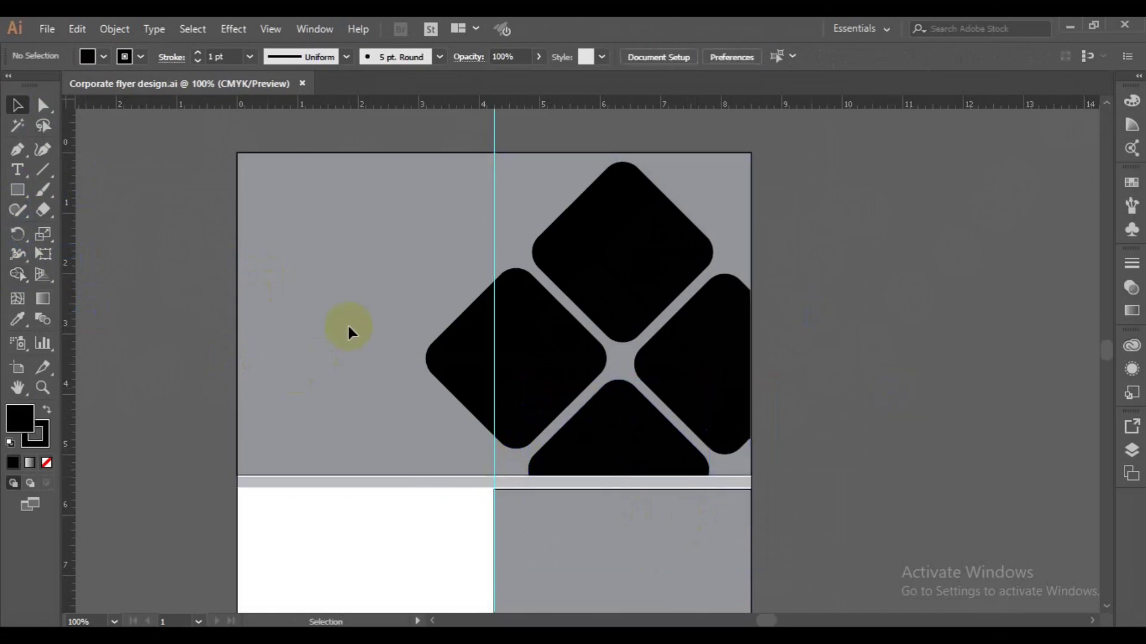
click(114, 29)
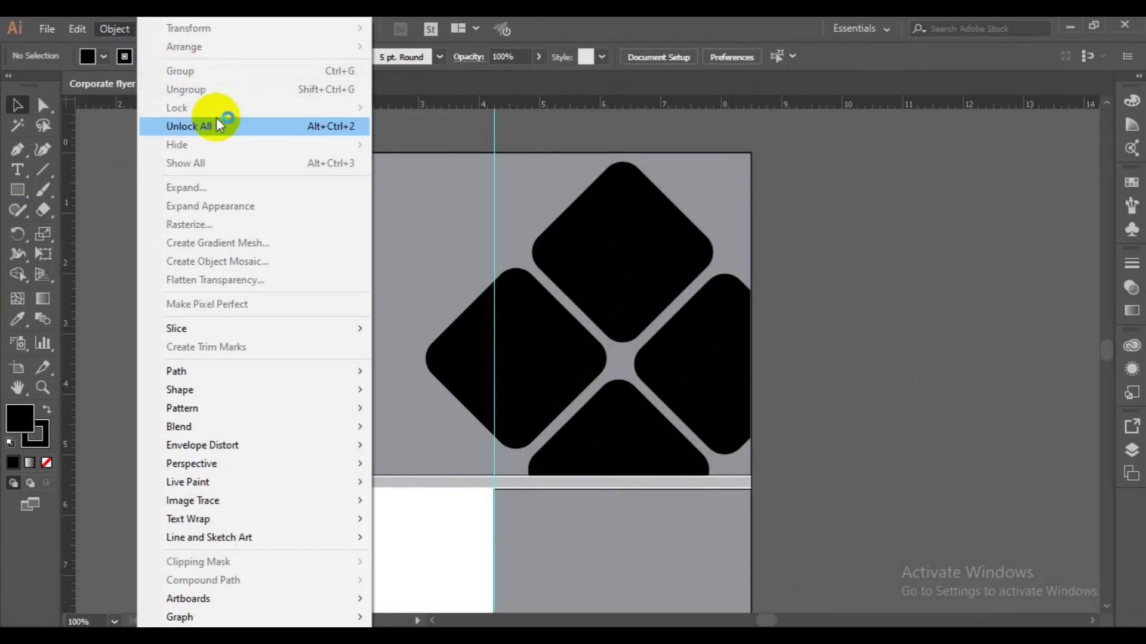
click(330, 123)
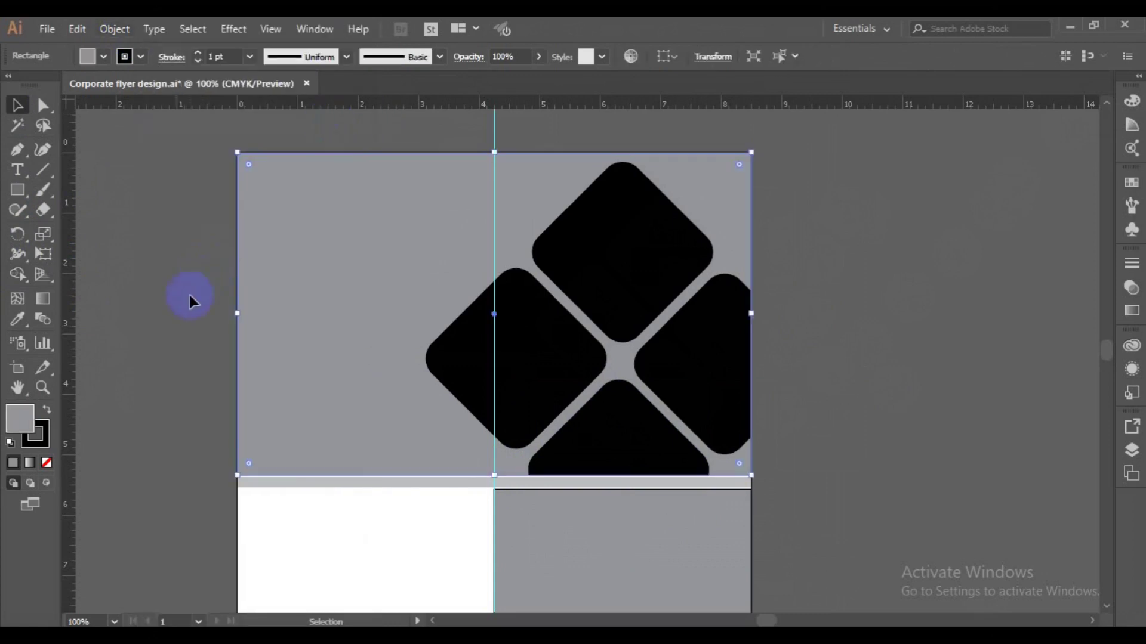
Alt-drag a copy of the grey top panel to the right of the artboard
click(274, 314)
drag(275, 314, 852, 310)
click(379, 352)
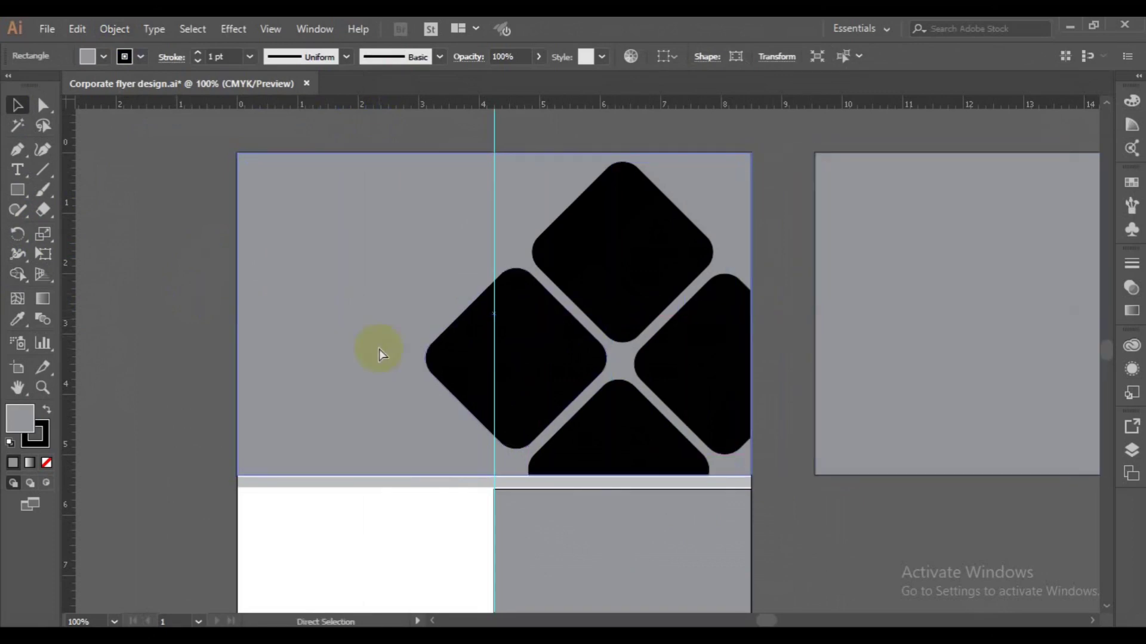
Place the laptop photo 40326 from the Desktop's freepik stockpoto folder
click(47, 29)
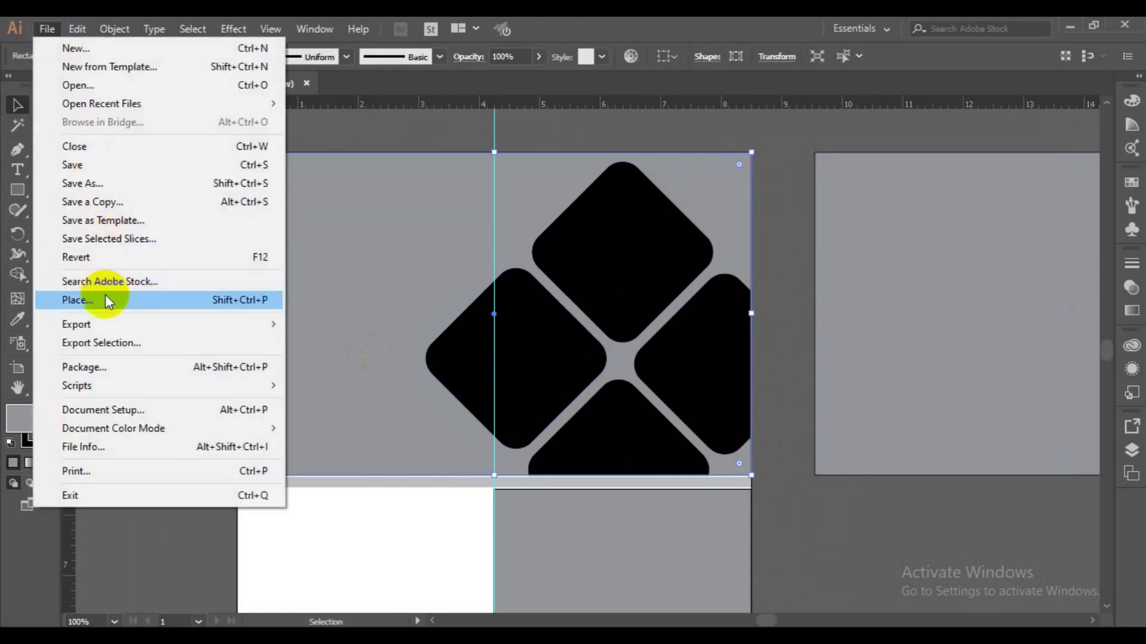
click(105, 294)
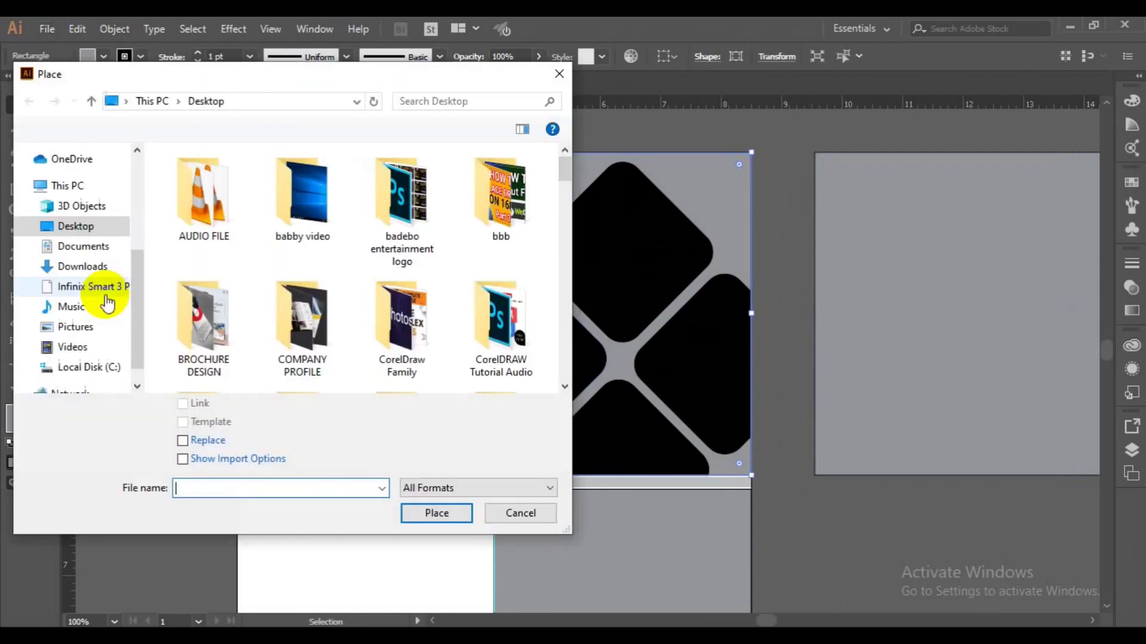
click(565, 387)
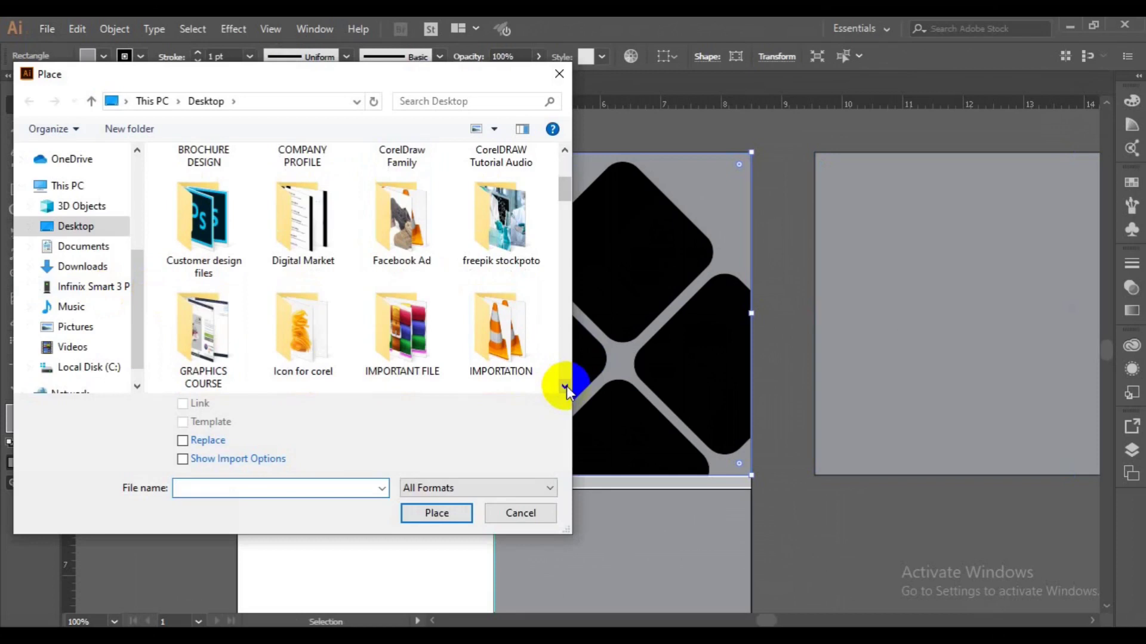
click(514, 252)
double_click(513, 251)
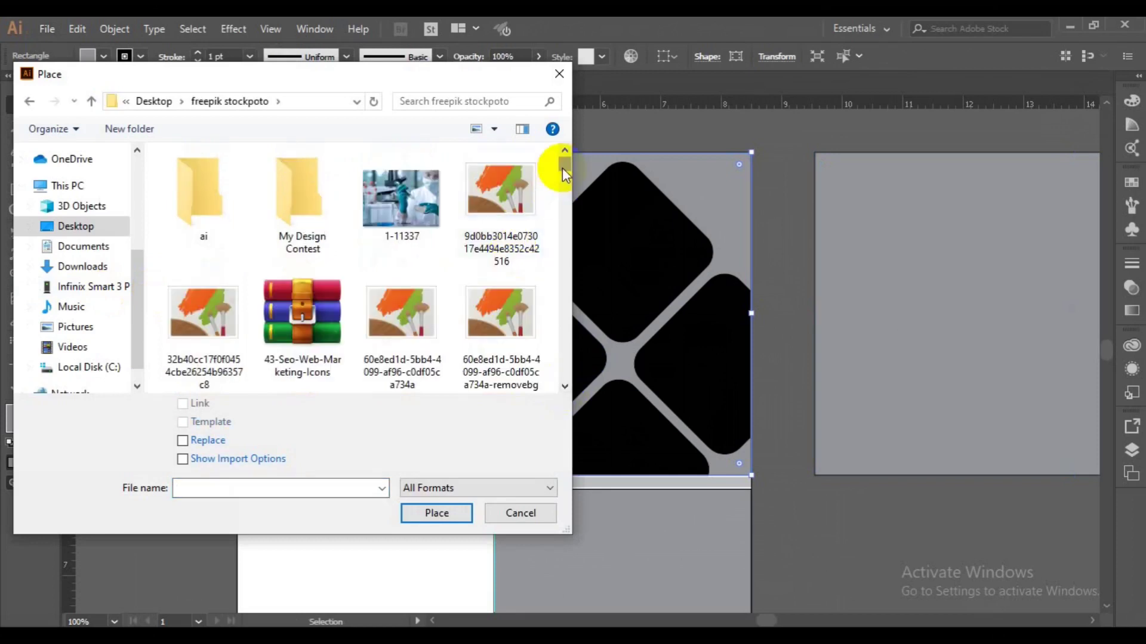
drag(562, 167, 562, 168)
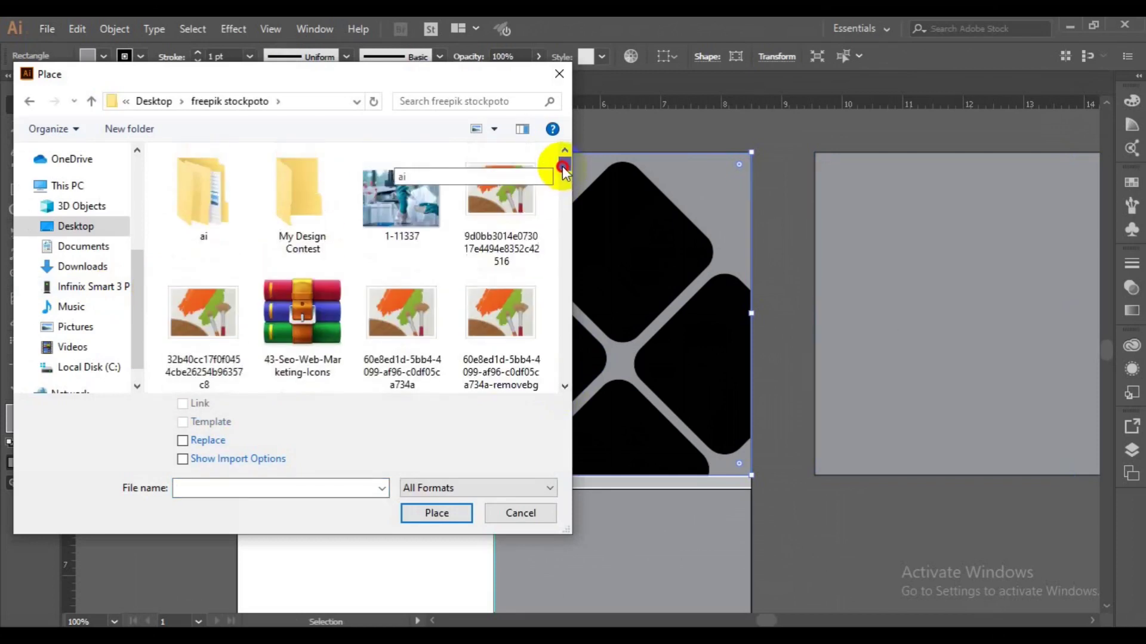
drag(562, 169, 564, 209)
click(203, 285)
click(419, 516)
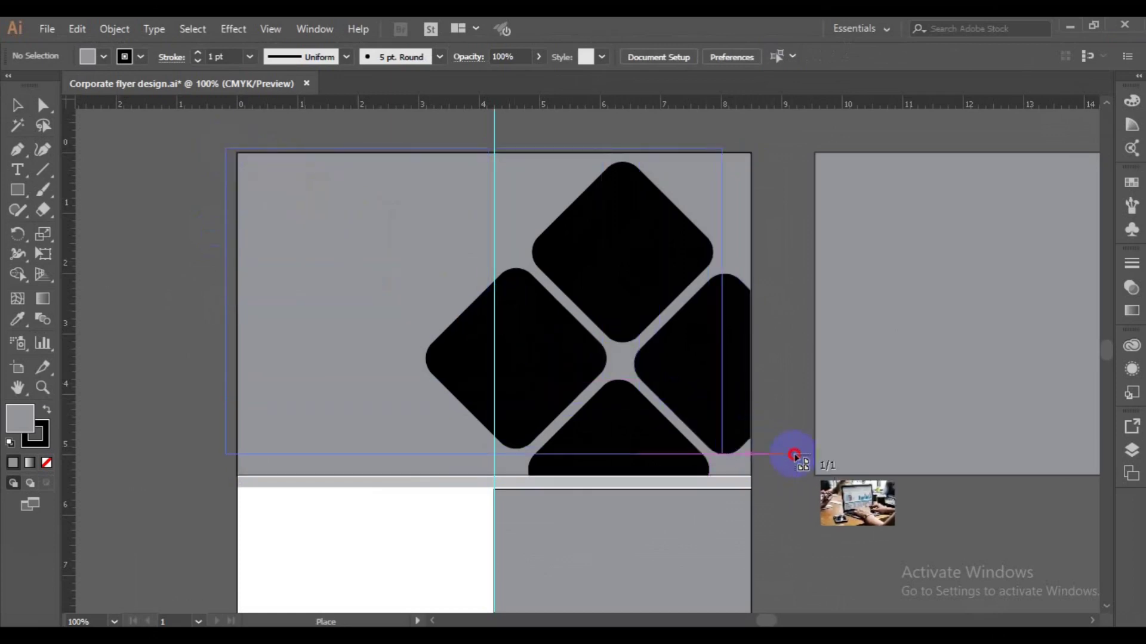
Drop the laptop photo over the top panel, send it to back, and clip it to the grey panel
click(851, 484)
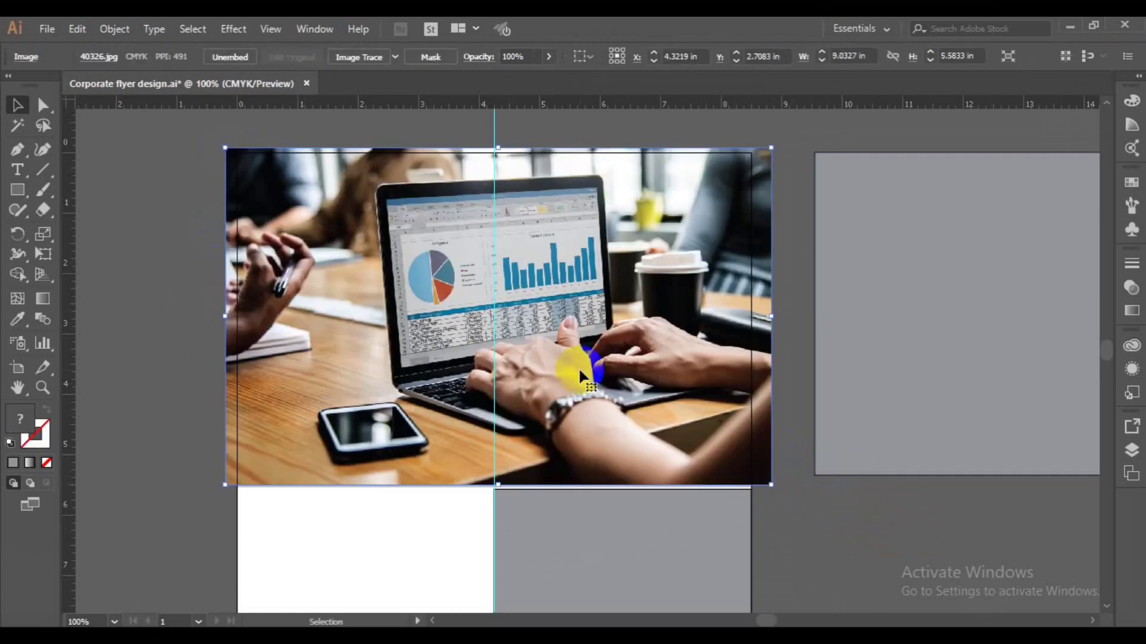
right_click(580, 370)
mouse_move(628, 492)
click(831, 545)
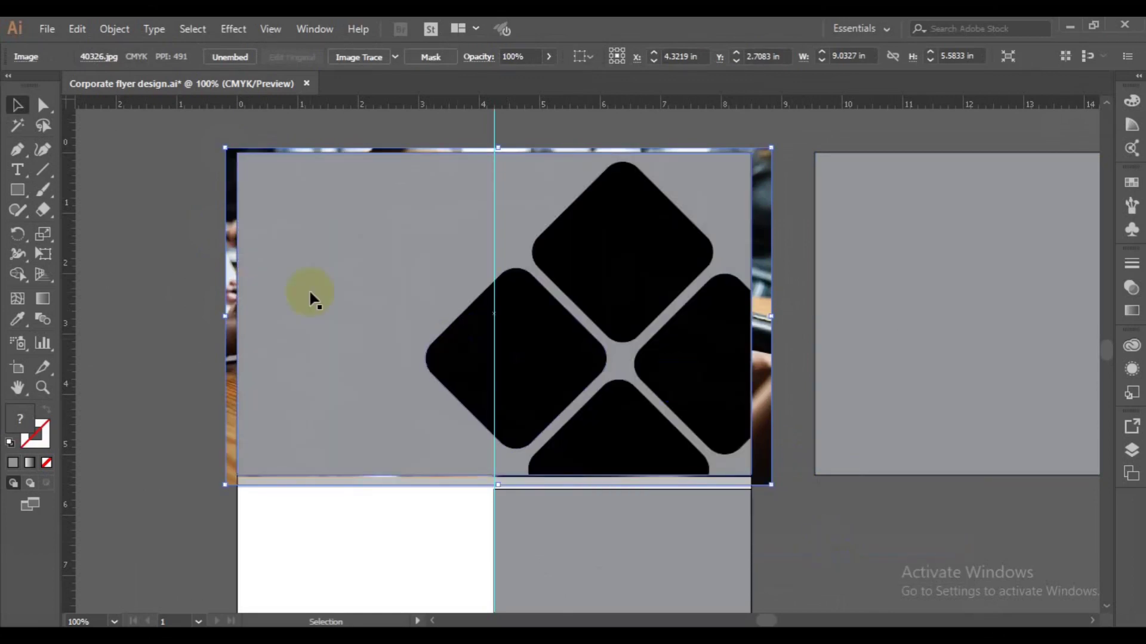
shift+click(310, 298)
right_click(310, 293)
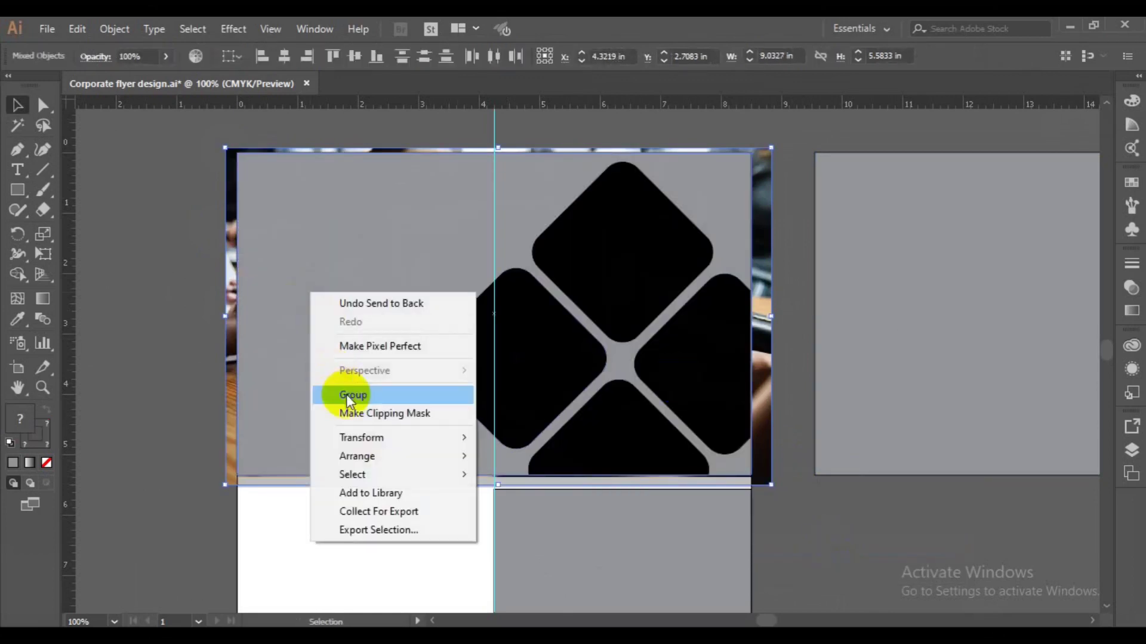
click(354, 413)
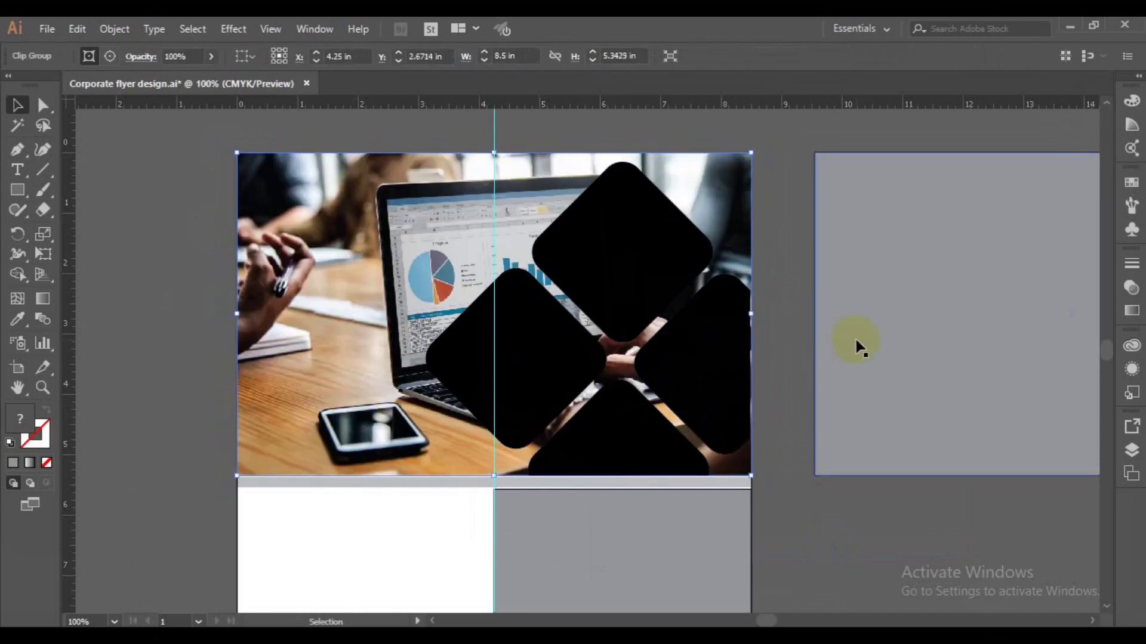
Try aligning and distributing the photo group with the grey rectangle, then move the rectangle onto the photo
shift+click(858, 346)
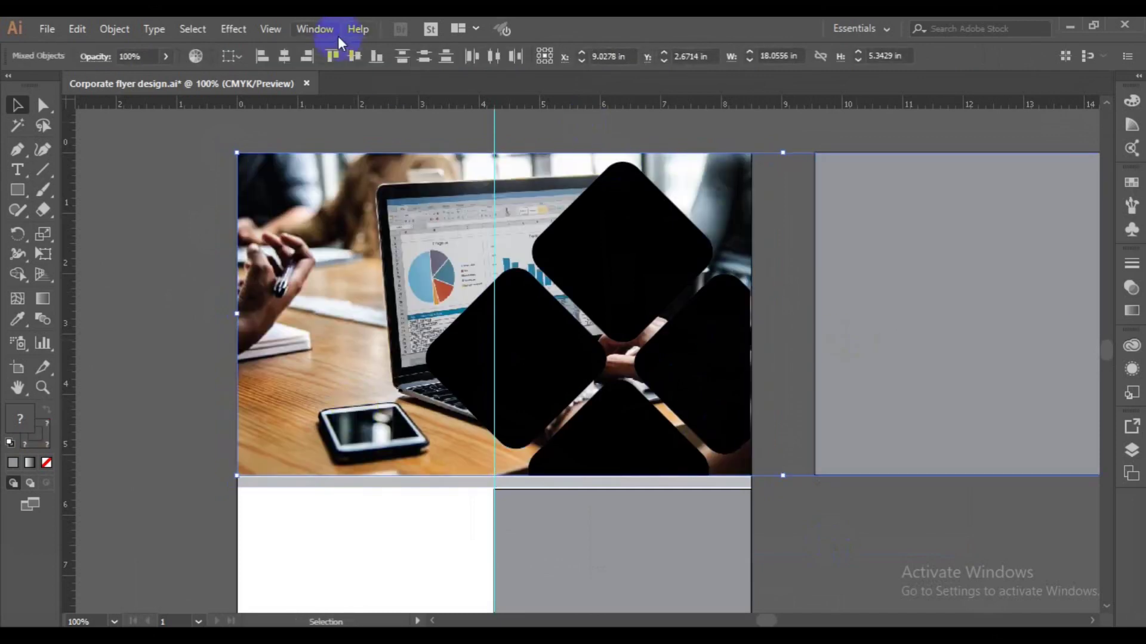
click(285, 55)
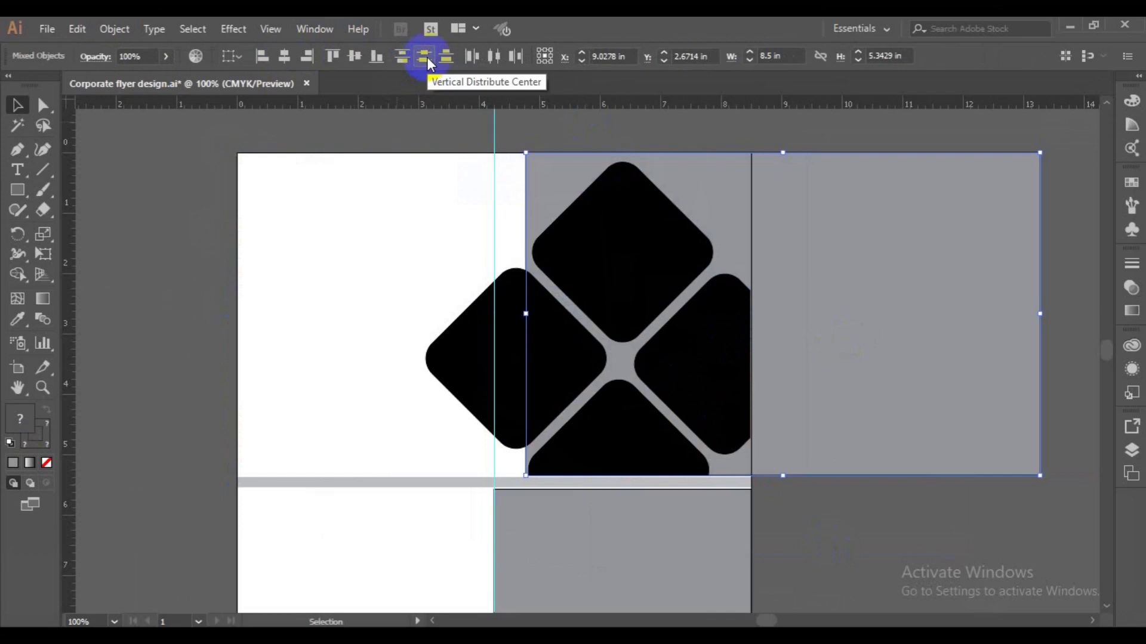
click(428, 56)
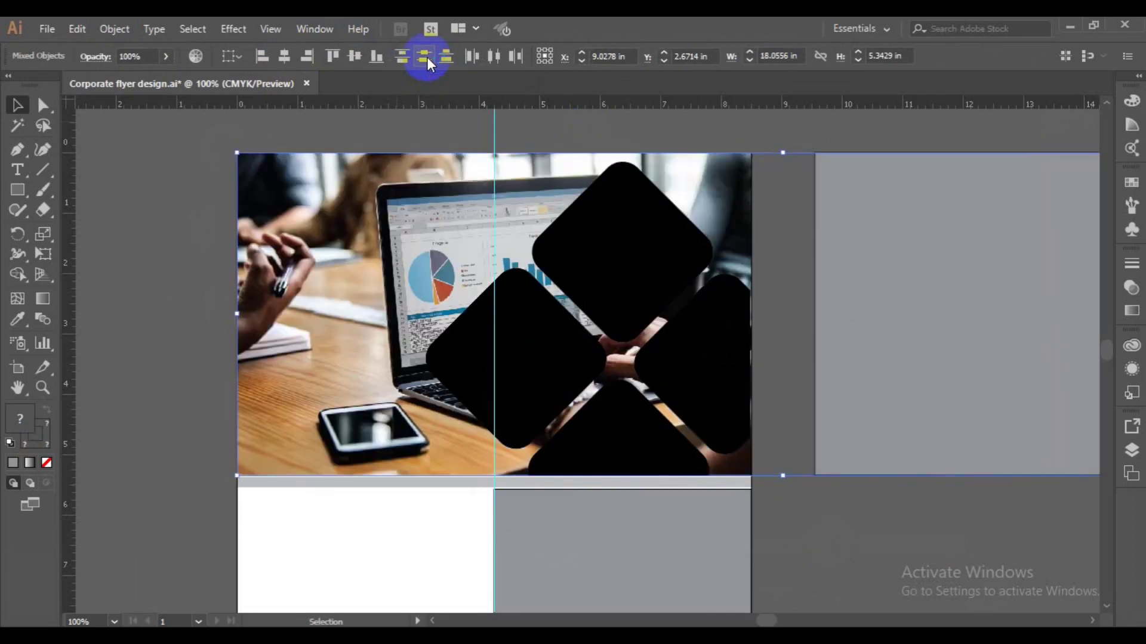
click(159, 236)
click(859, 239)
drag(860, 242, 427, 246)
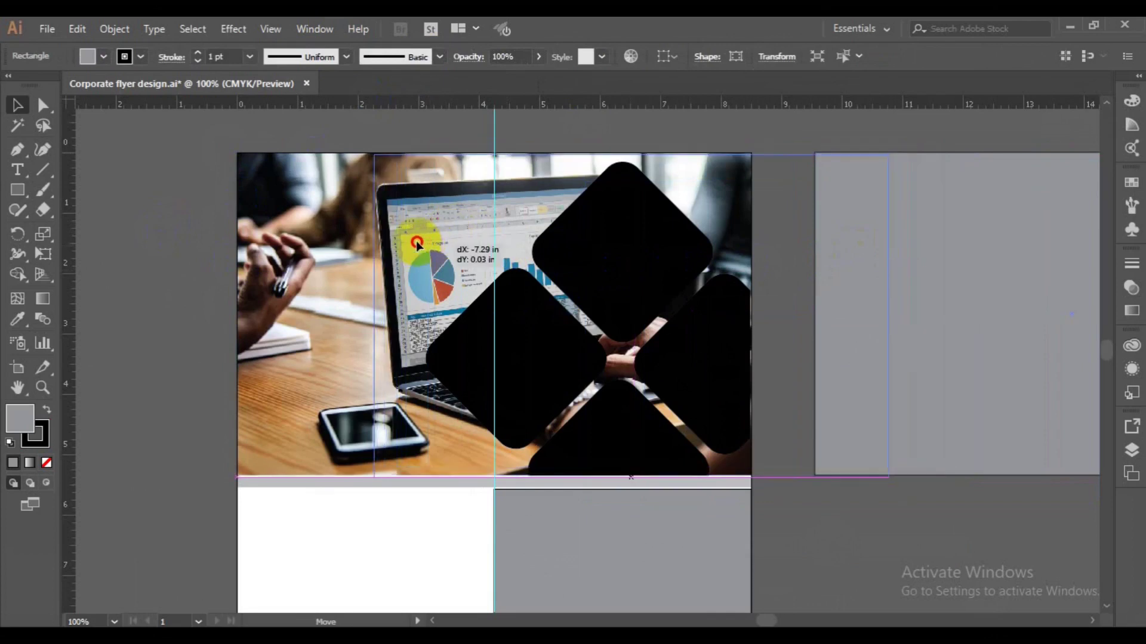
Position the grey rectangle so it exactly covers the laptop photo
drag(426, 245, 416, 243)
key(Left)
key(Left)
key(Left)
key(Left)
key(Left)
key(Left)
drag(422, 250, 293, 246)
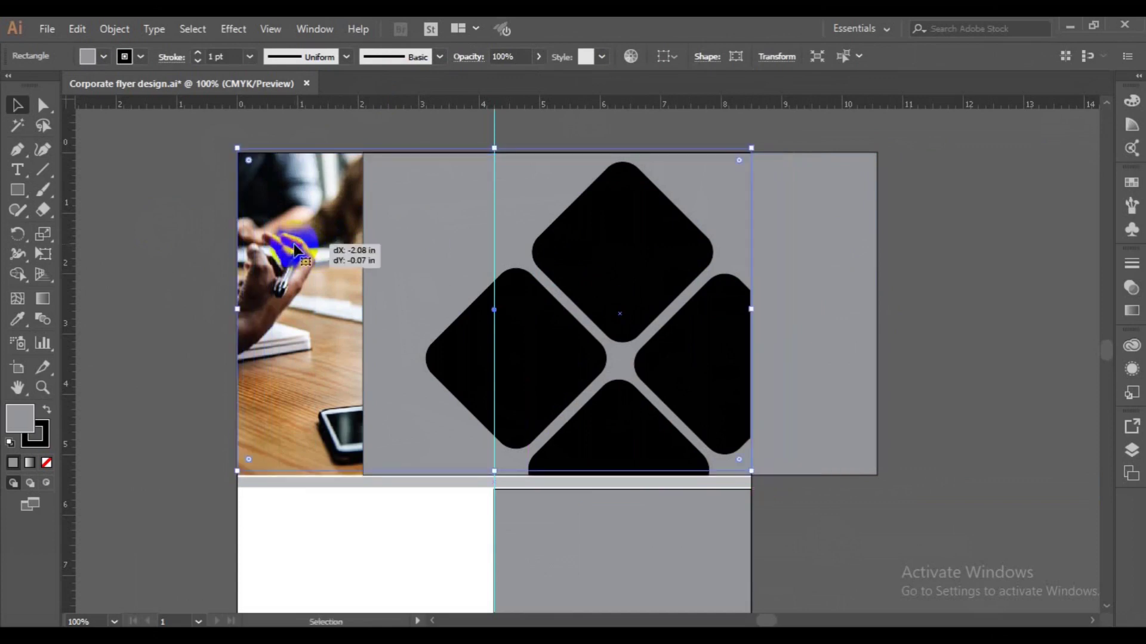
drag(293, 247, 292, 241)
key(Down)
key(Down)
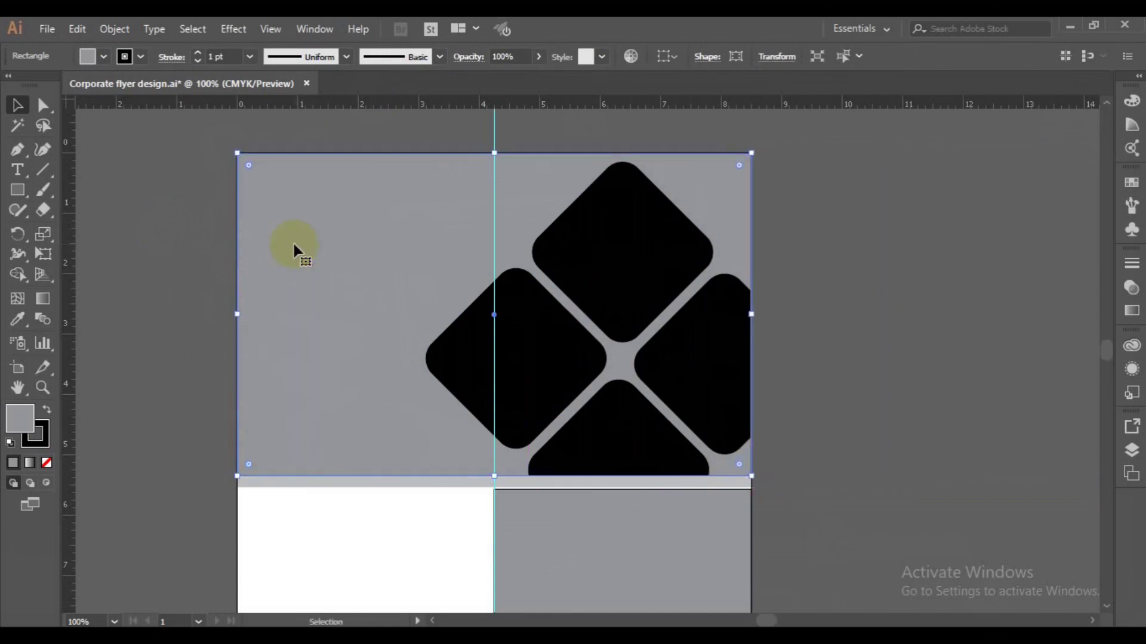
Give the covering rectangle a linear gradient with a green left stop and blue right stop
click(29, 463)
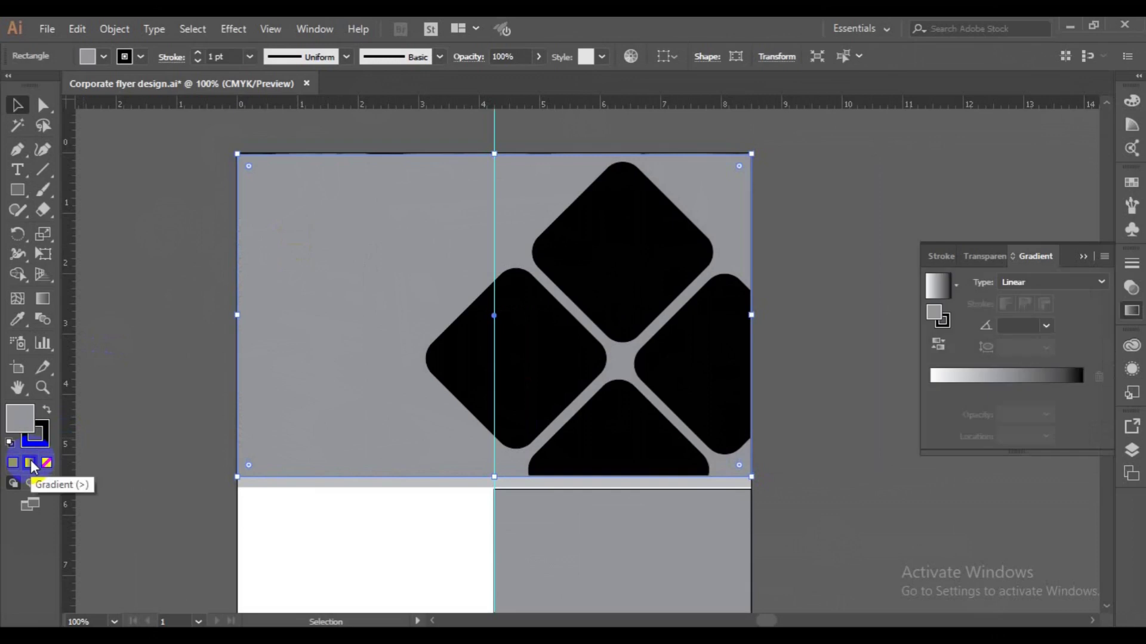
click(930, 390)
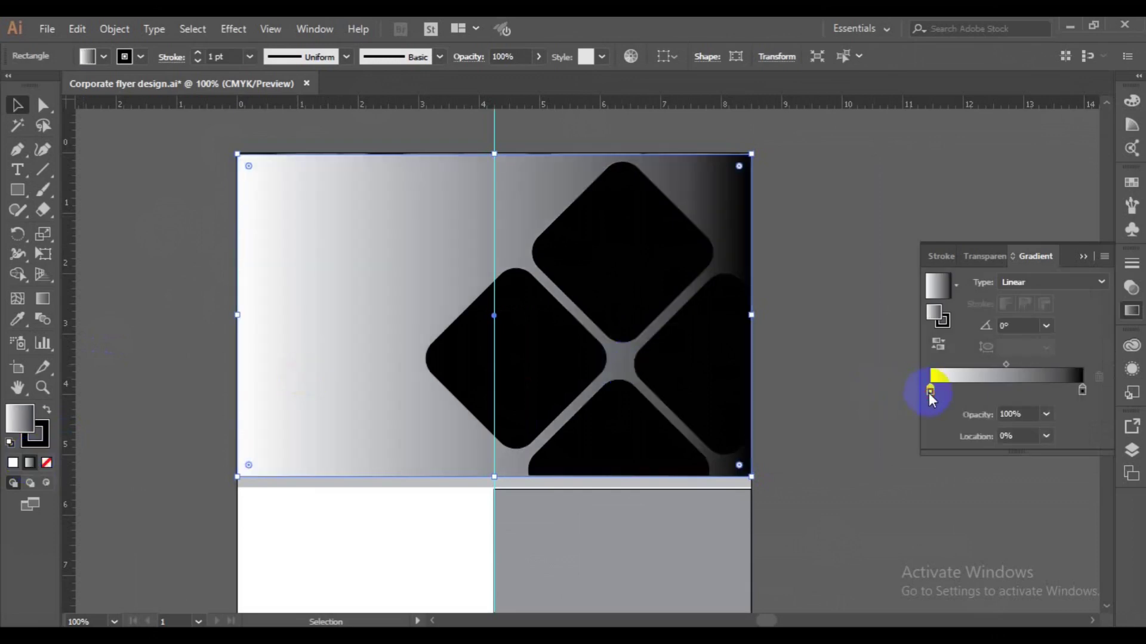
double_click(930, 391)
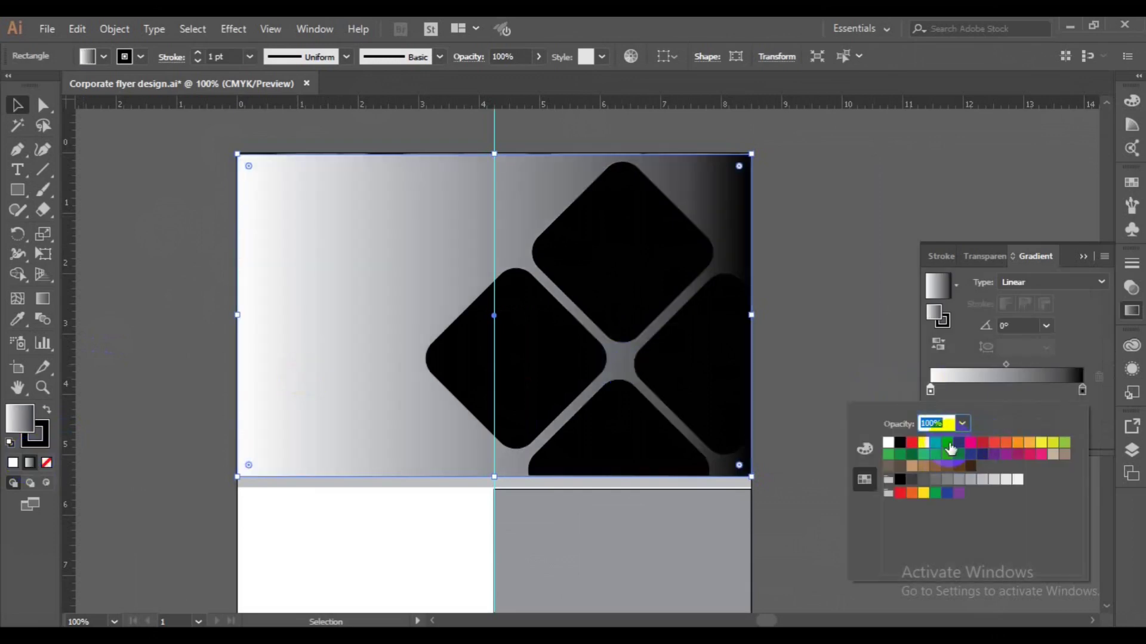
click(889, 456)
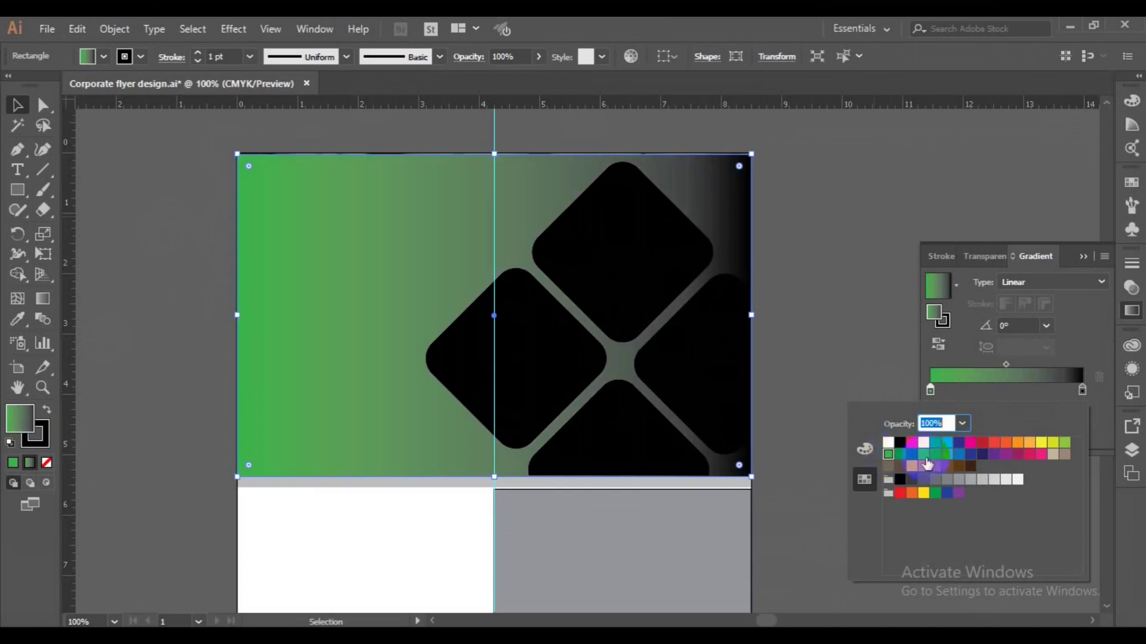
click(1082, 390)
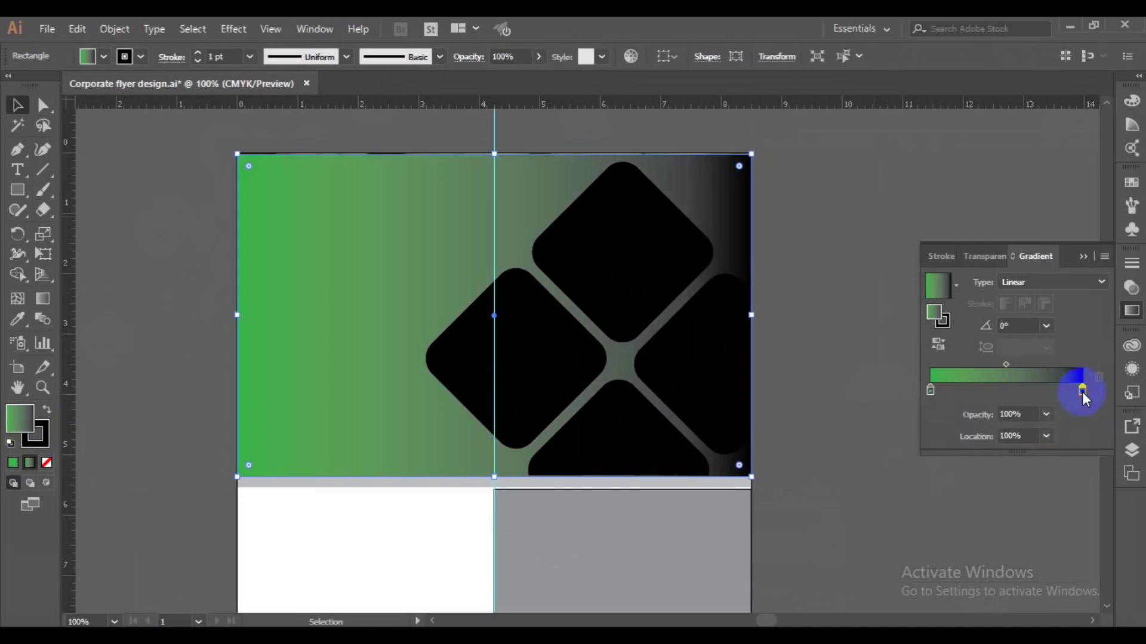
double_click(1082, 391)
click(959, 455)
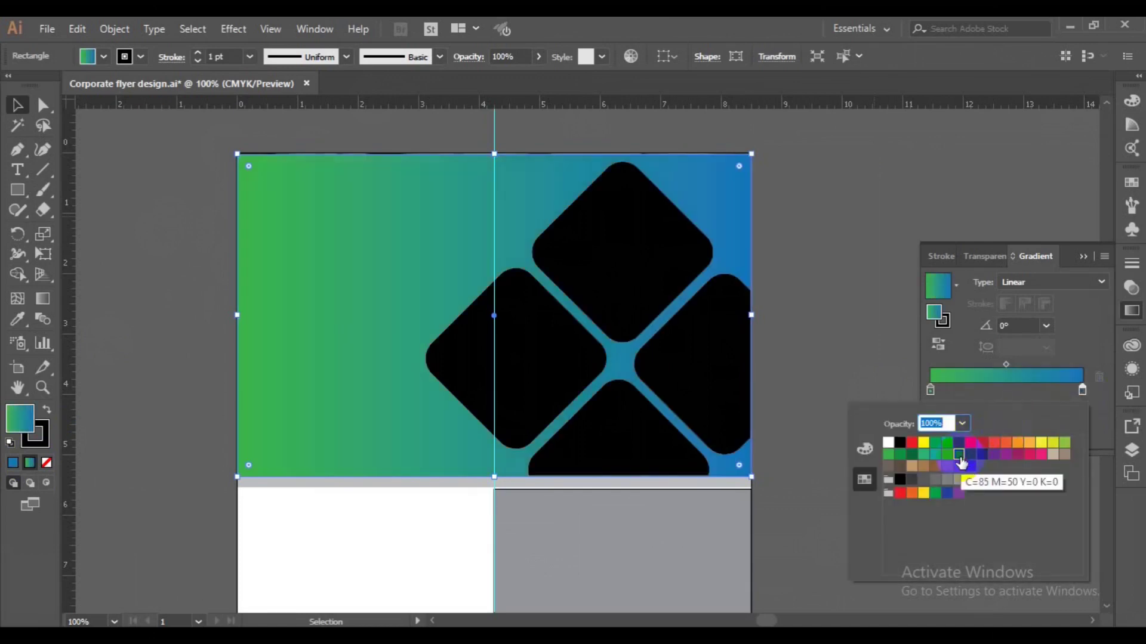
Set the left gradient stop's opacity to 60%
click(931, 392)
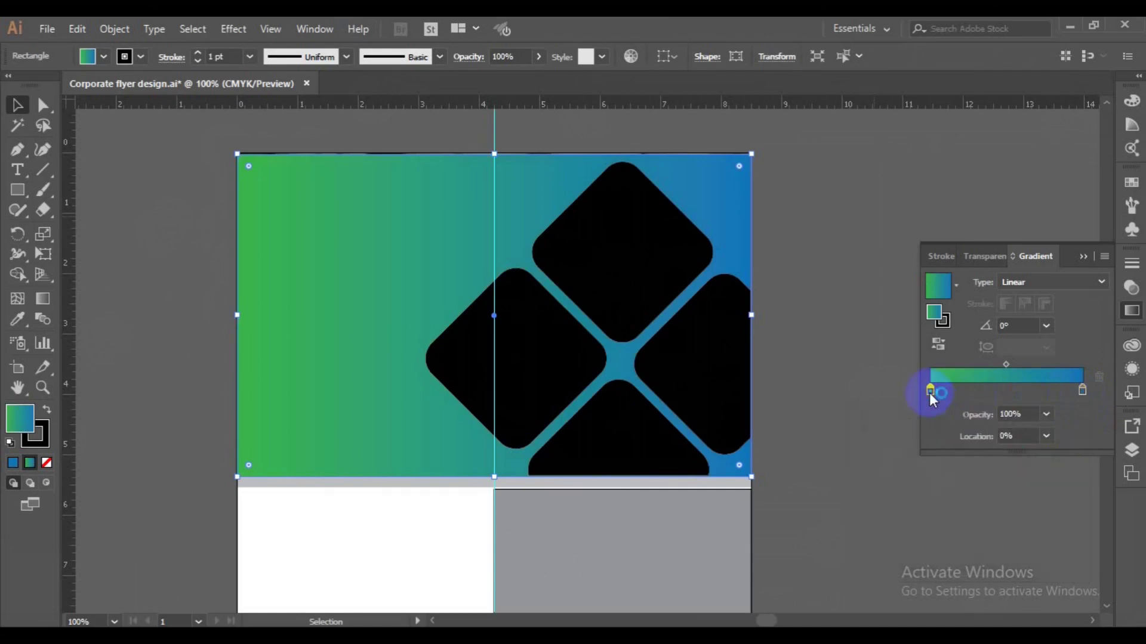
double_click(930, 392)
click(962, 424)
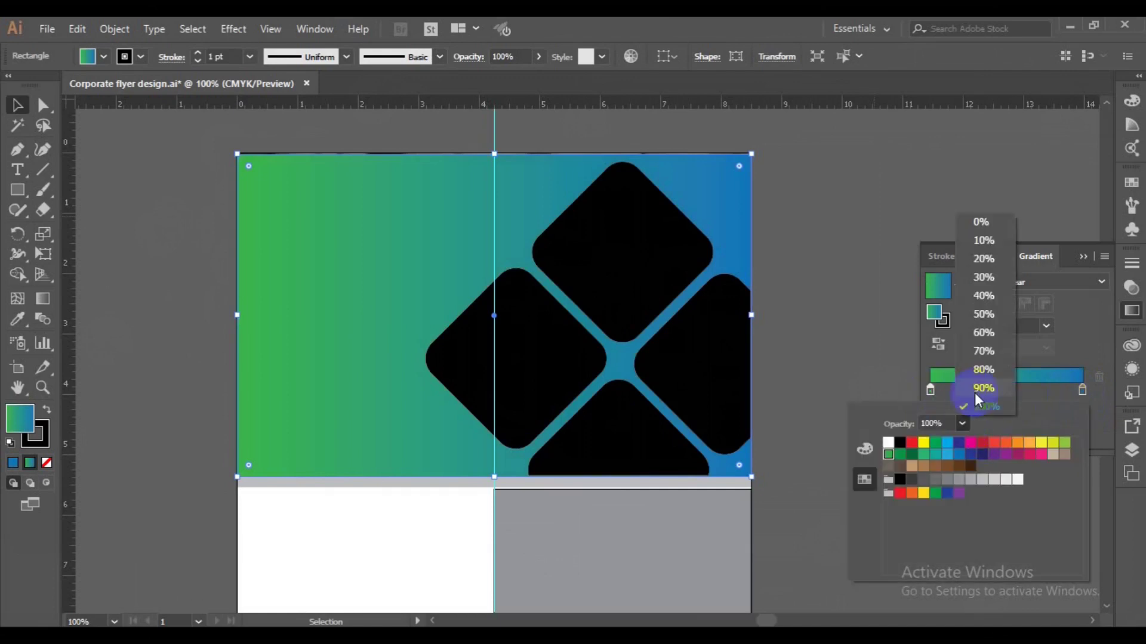
click(986, 309)
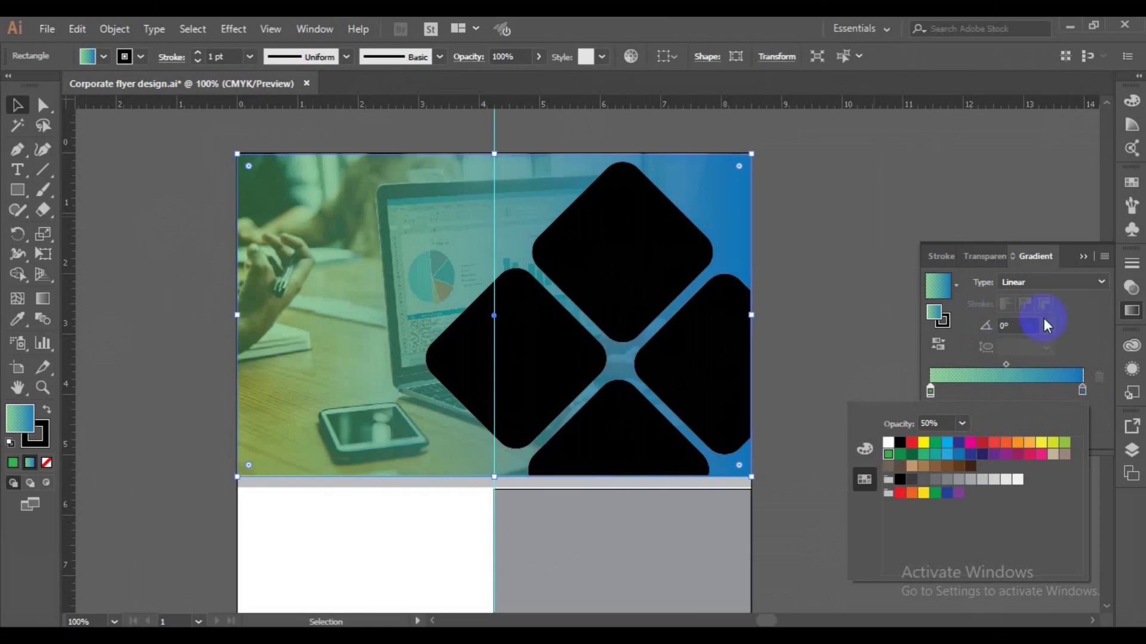
click(929, 396)
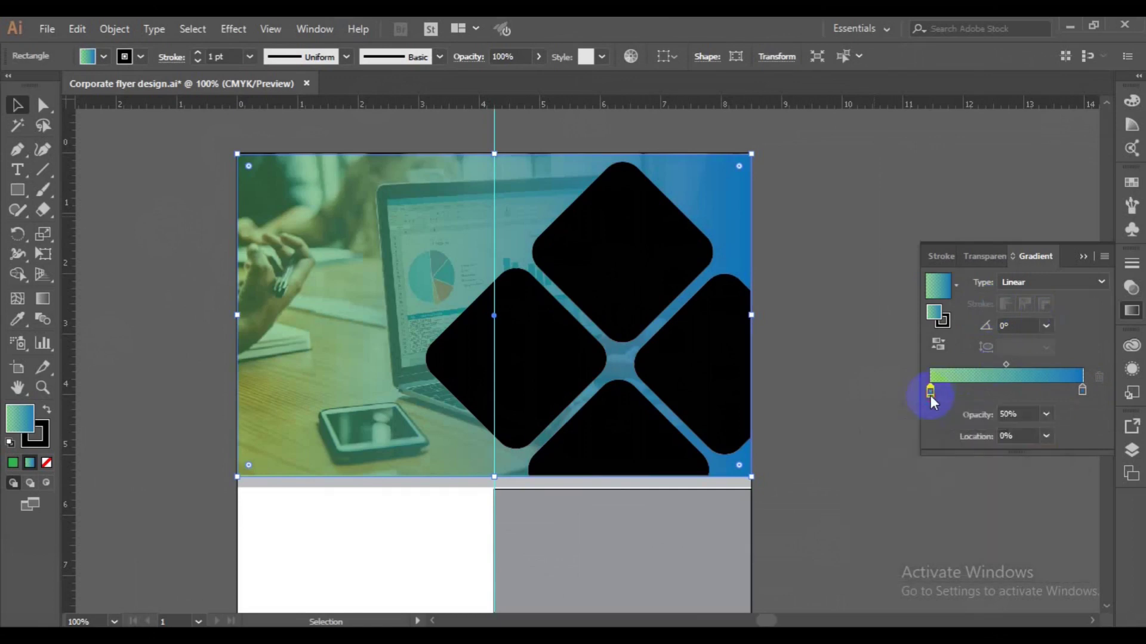
double_click(930, 396)
click(962, 423)
click(980, 338)
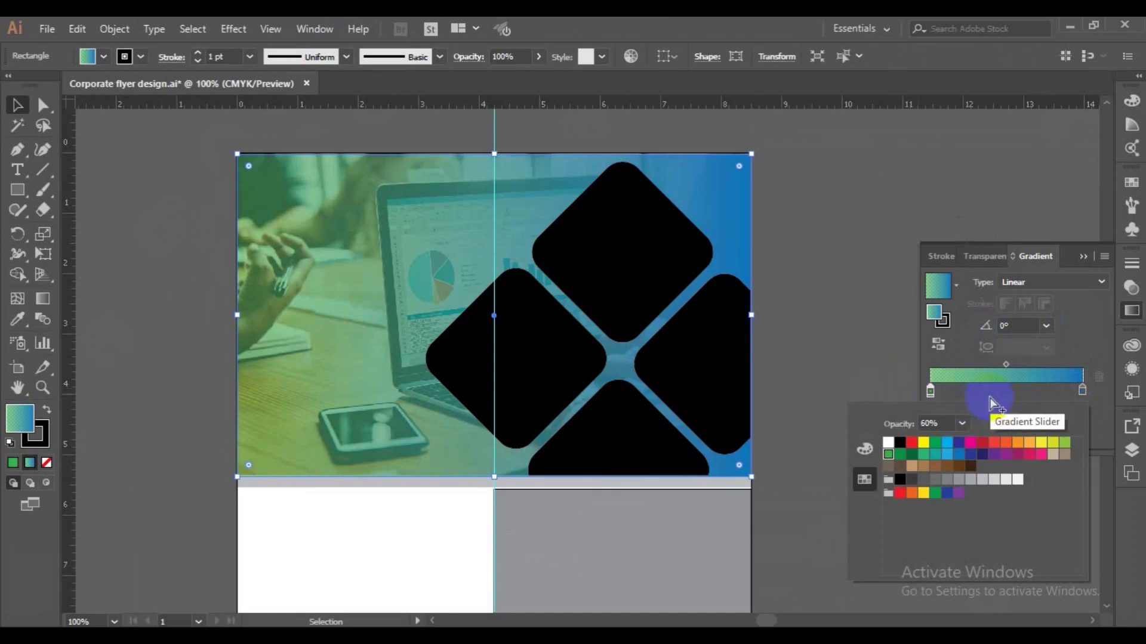
Change the left gradient stop to blue and deselect the artwork
click(910, 456)
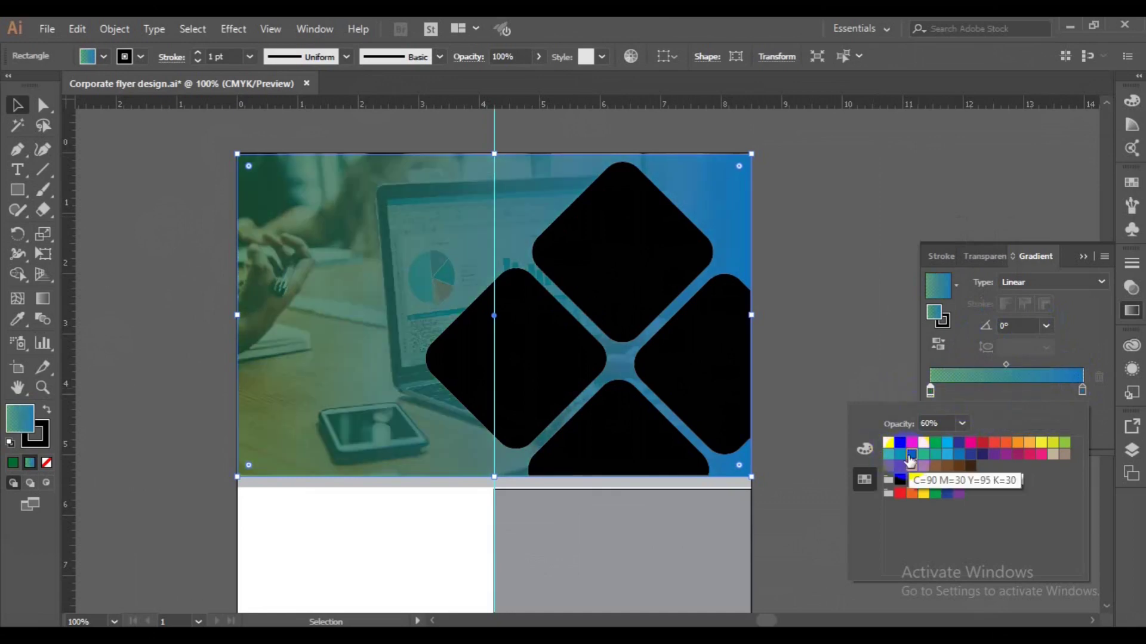
click(970, 457)
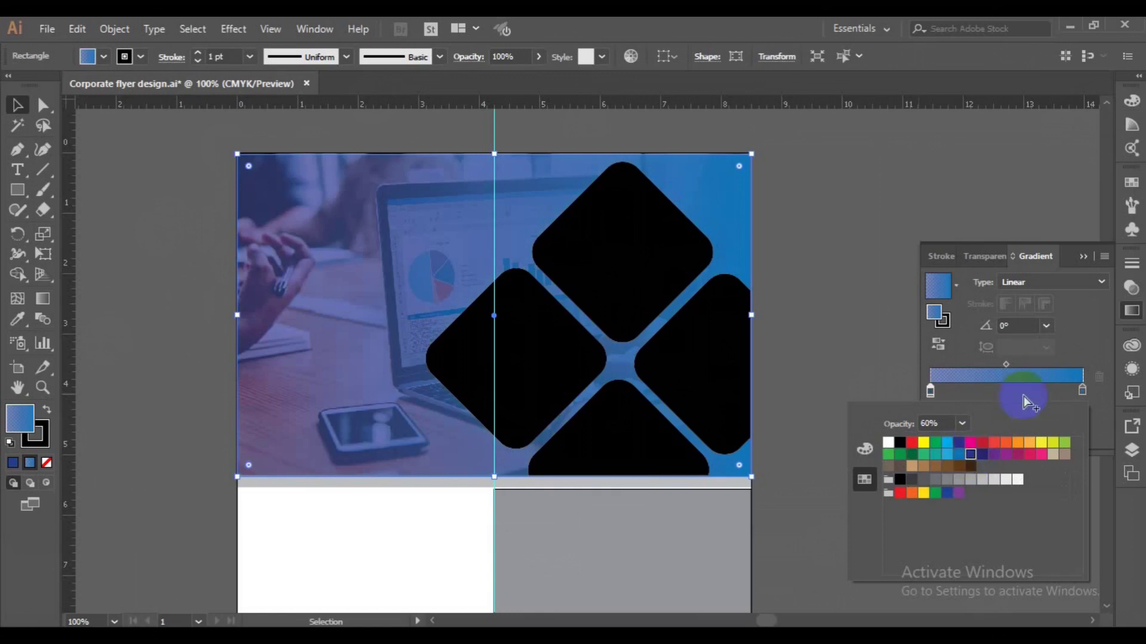
click(142, 215)
click(656, 322)
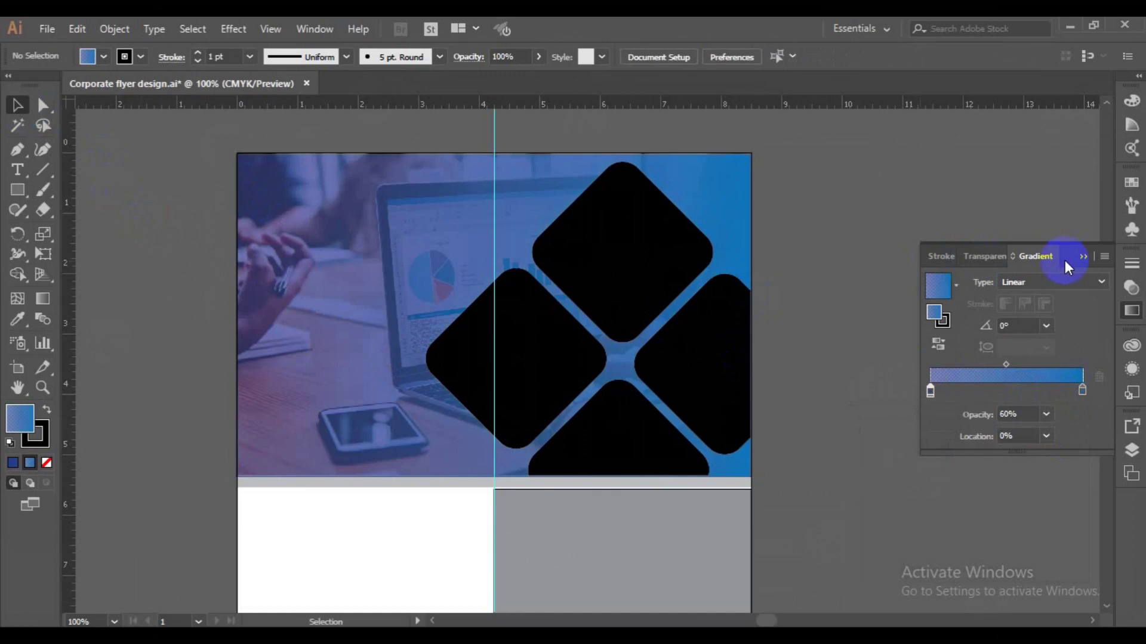
Fill the lower-right panel dark navy with no outline, and adjust the grey strip's height
scroll(896, 457, down, 2)
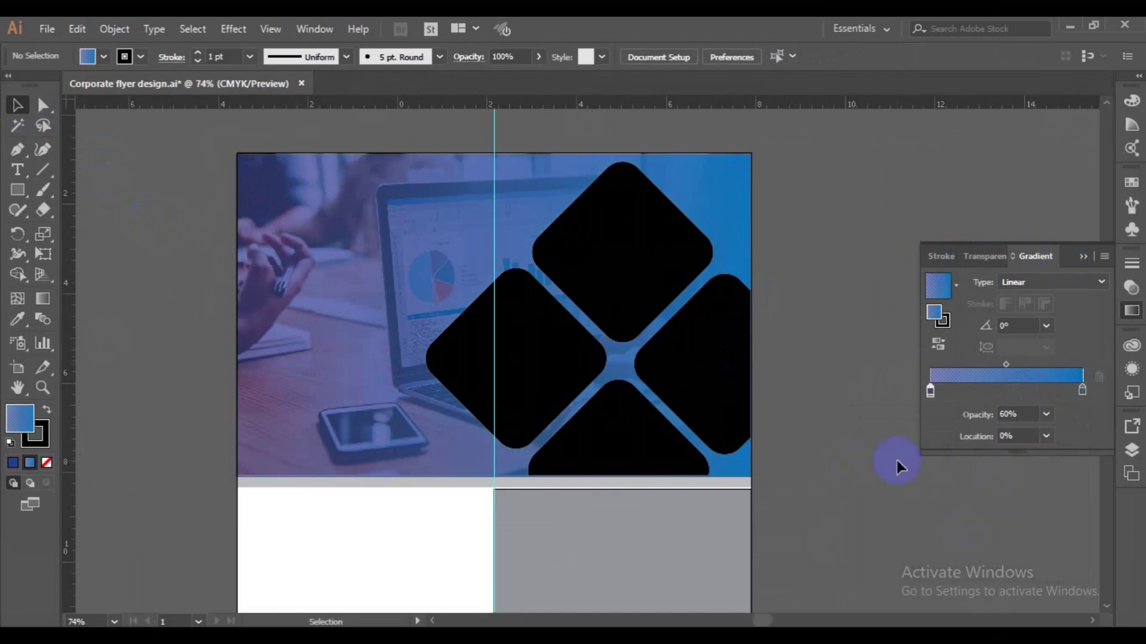
click(686, 522)
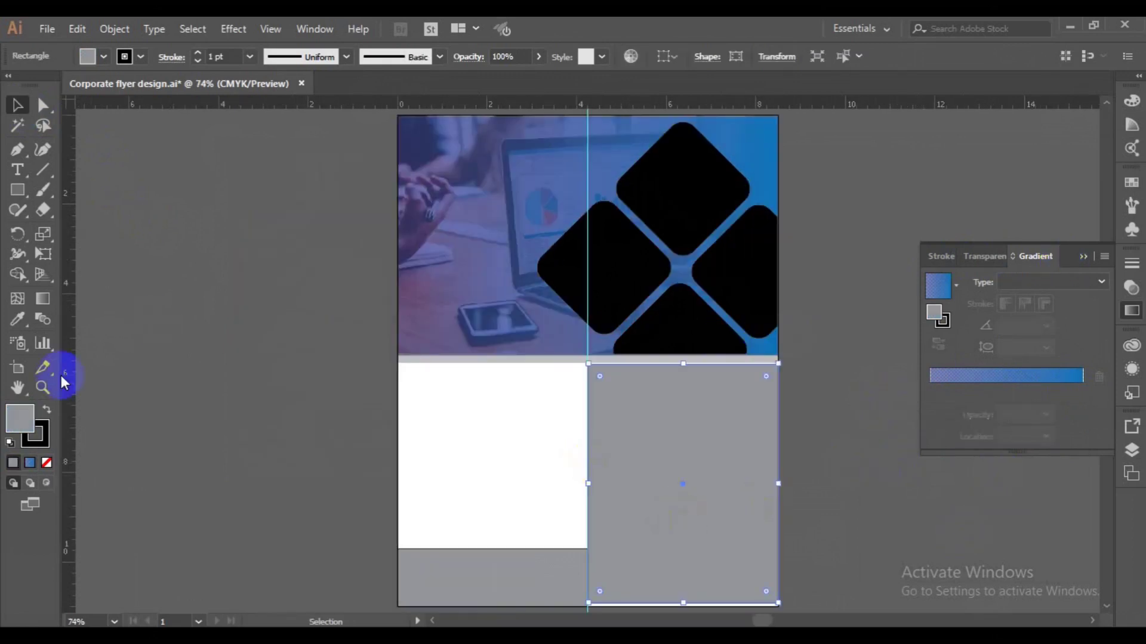
click(99, 60)
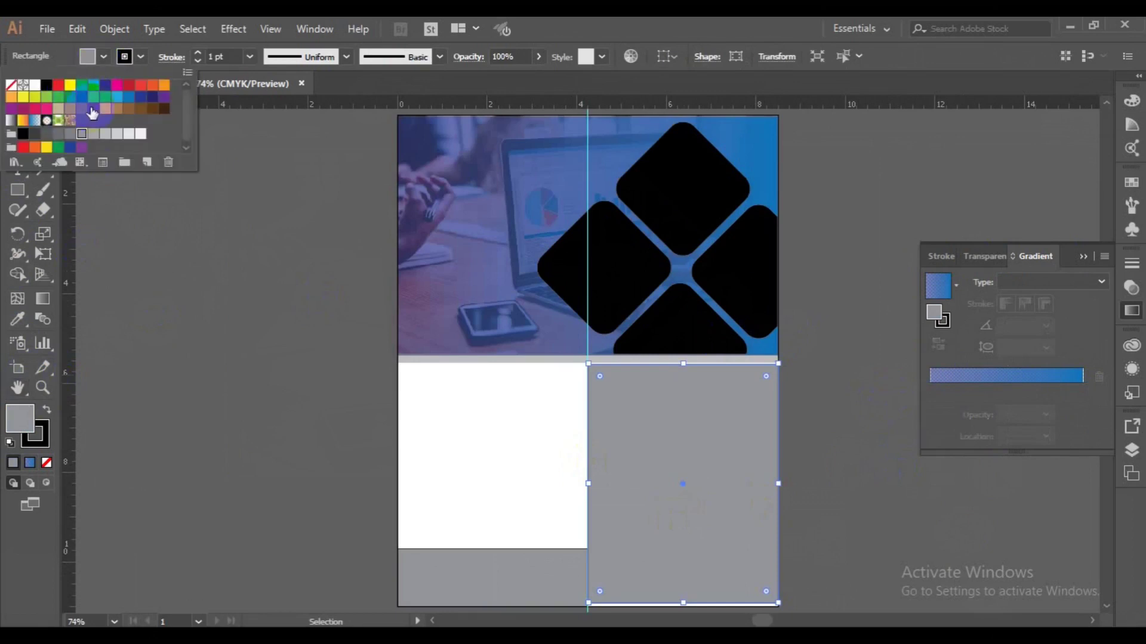
click(153, 97)
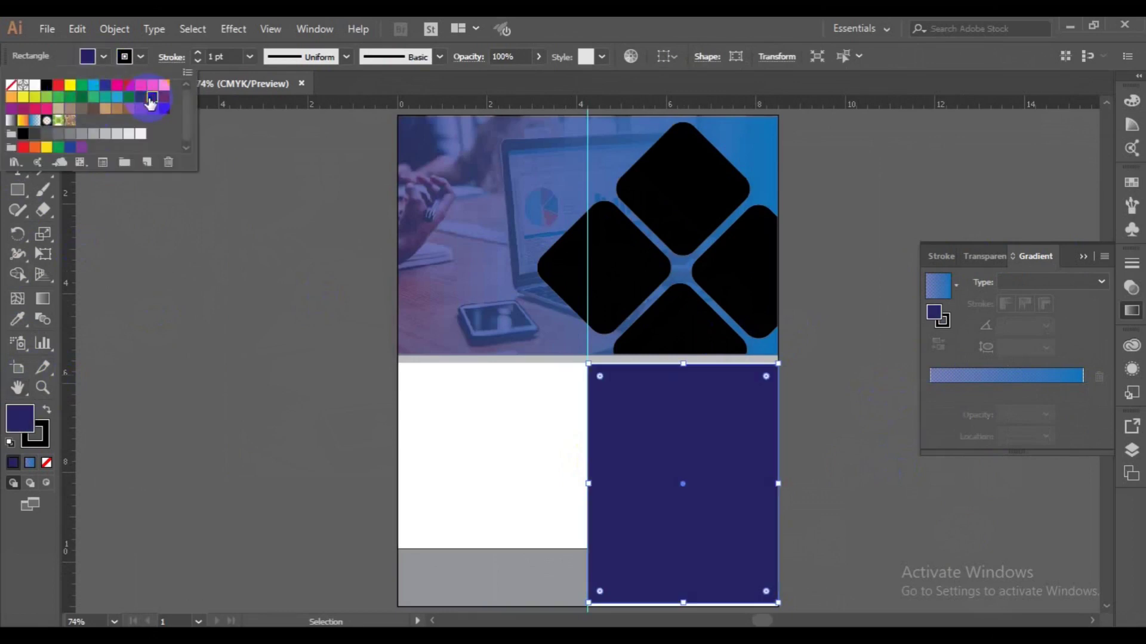
click(141, 56)
click(141, 56)
click(11, 85)
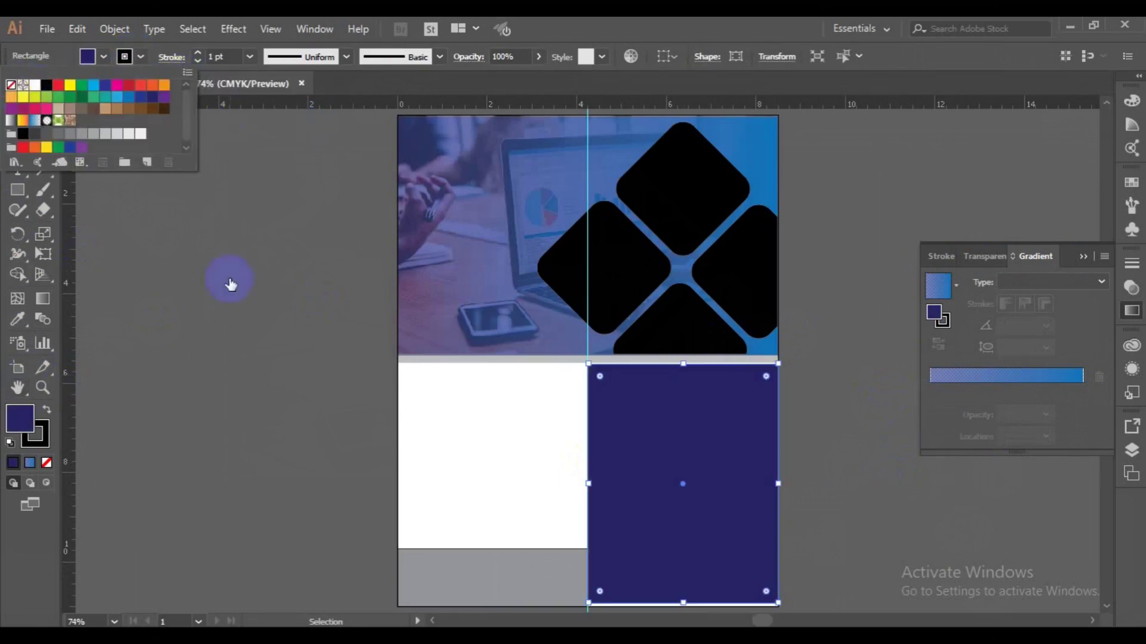
click(412, 366)
click(411, 360)
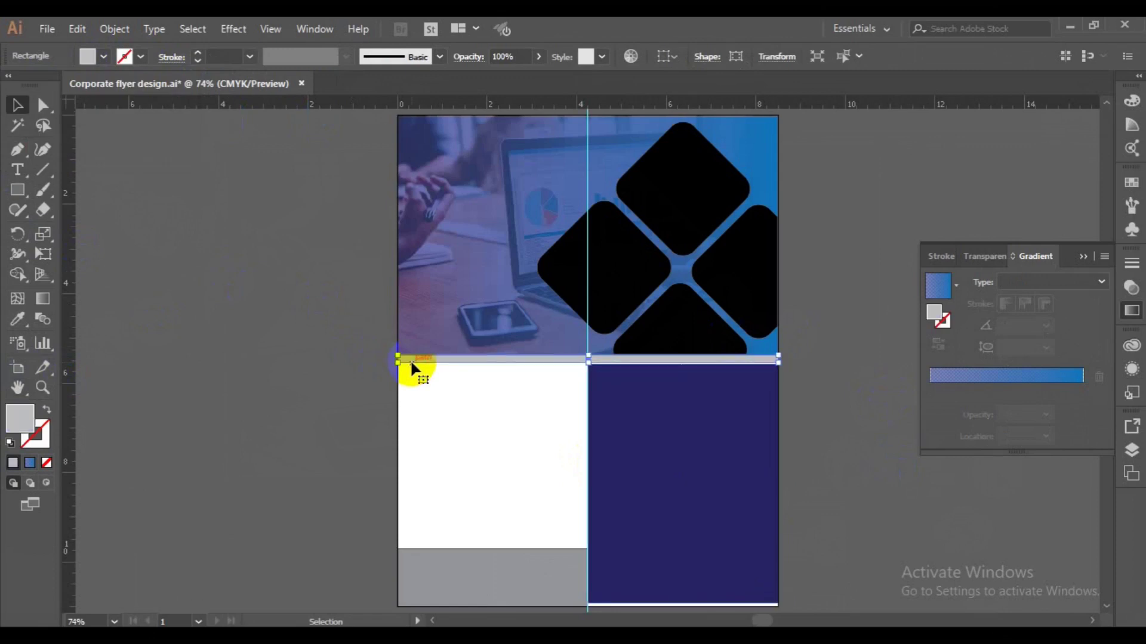
drag(588, 364, 589, 359)
Give the bottom-left rectangle no outline and a blue fill
click(234, 295)
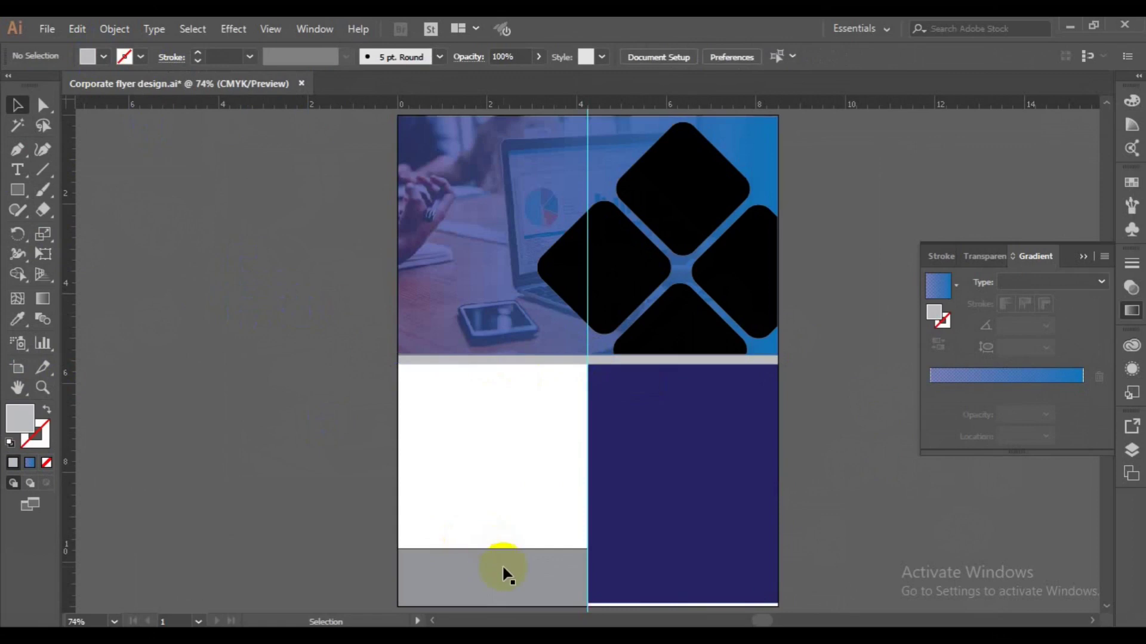
click(502, 565)
click(141, 56)
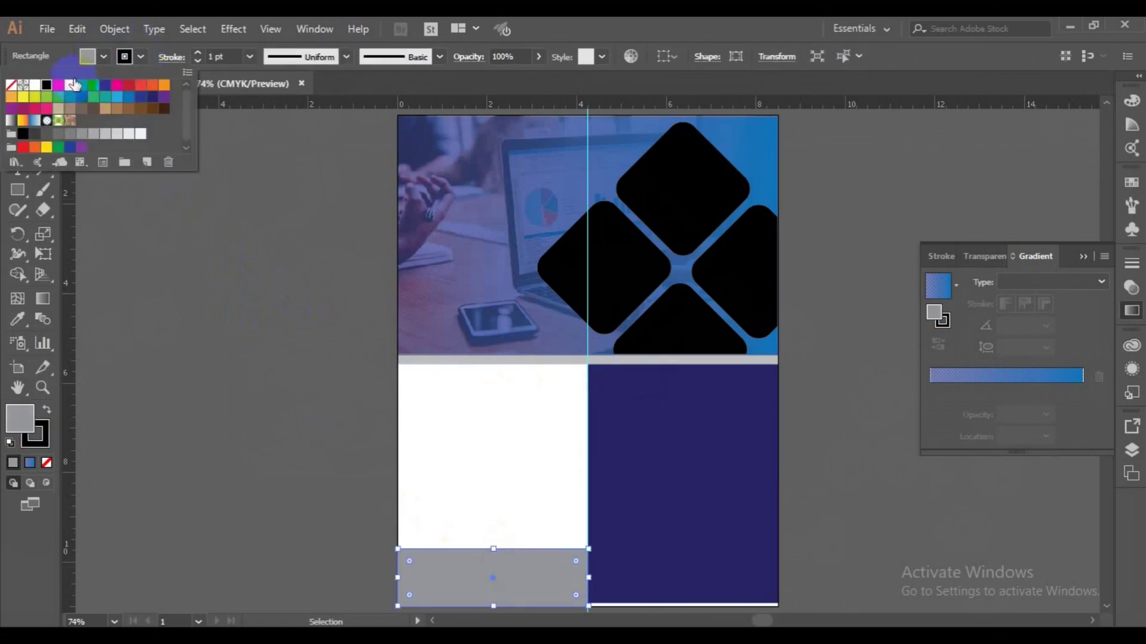
click(10, 84)
click(128, 98)
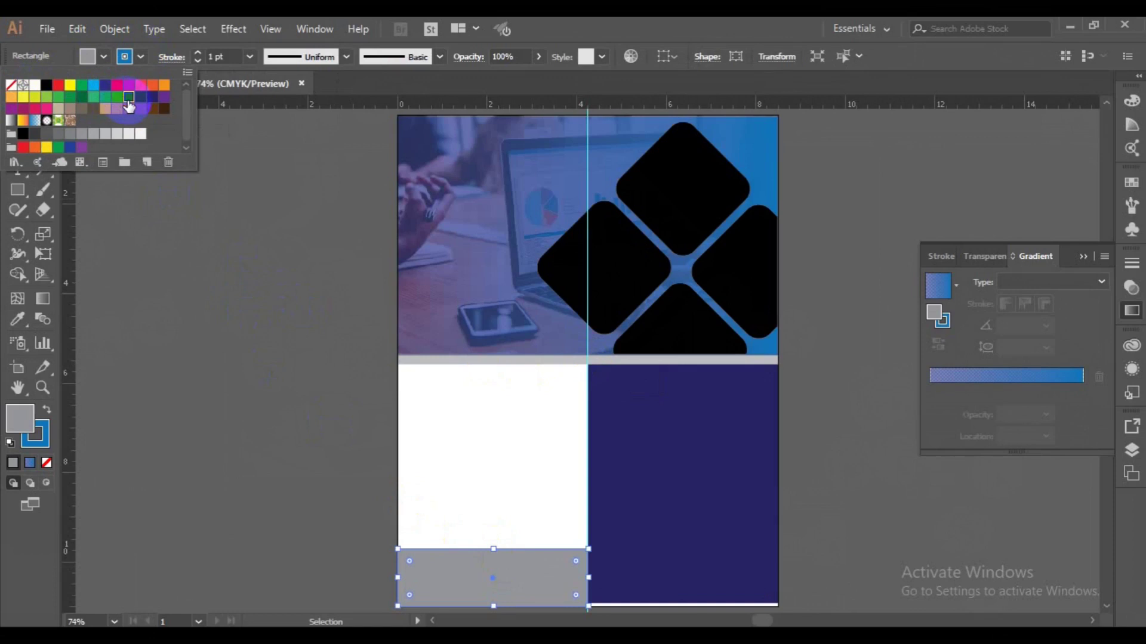
click(116, 58)
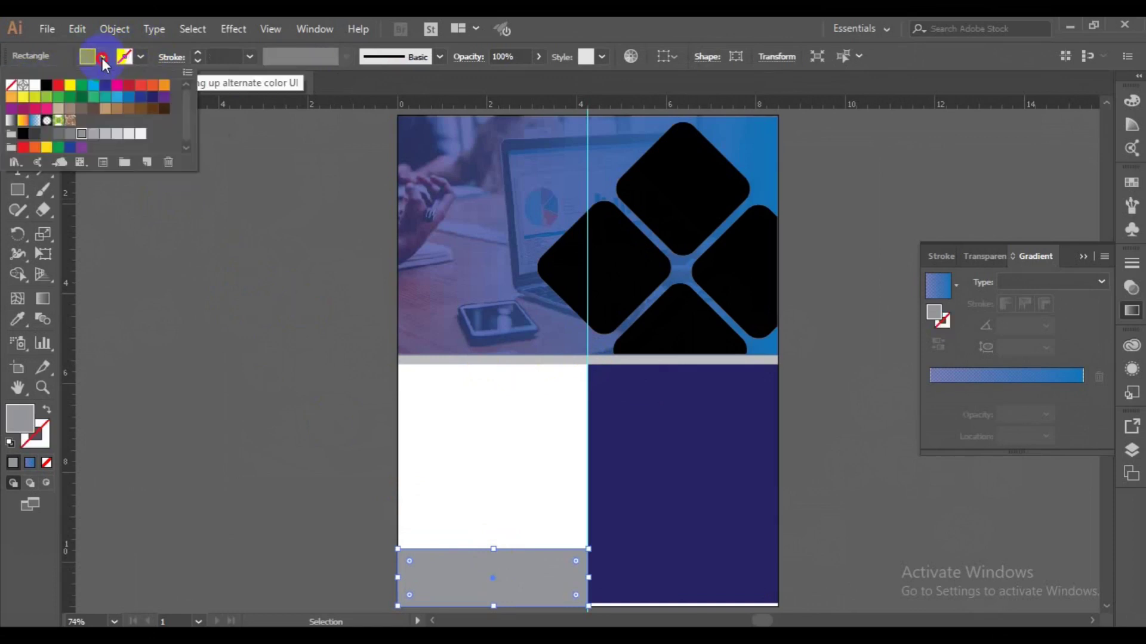
click(129, 99)
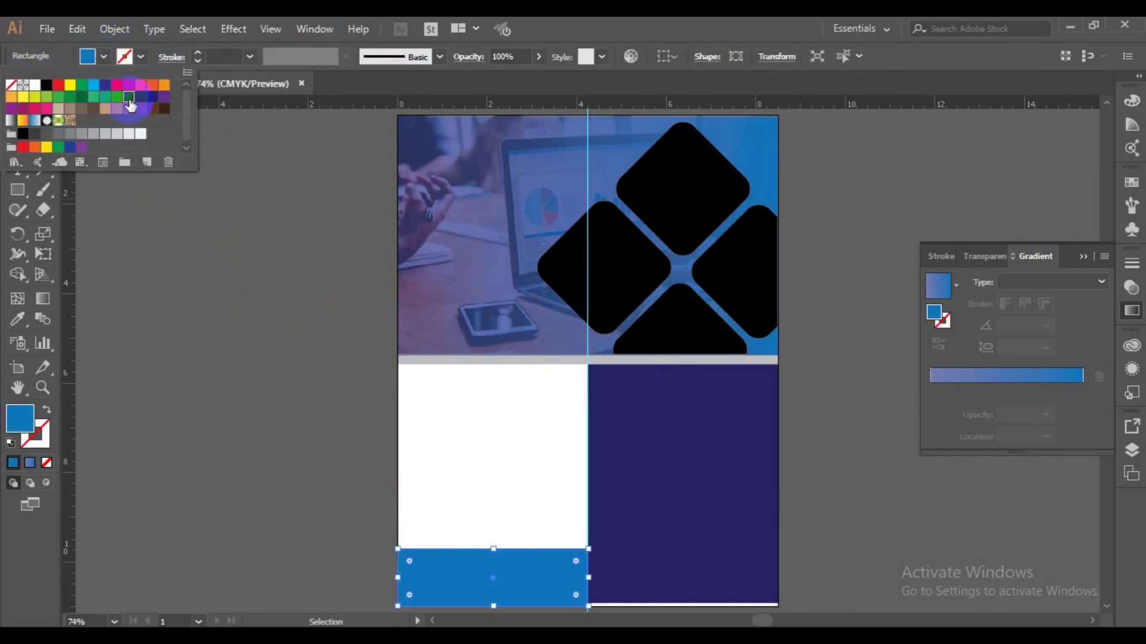
Deselect the blue band and close the Gradient panel
click(236, 219)
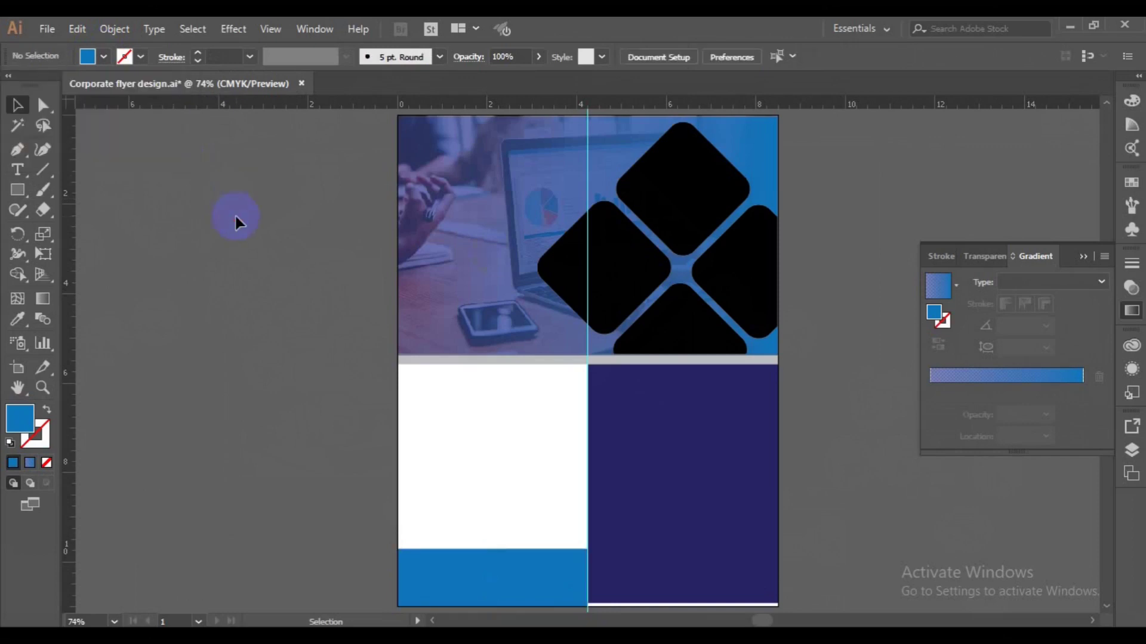
click(1078, 256)
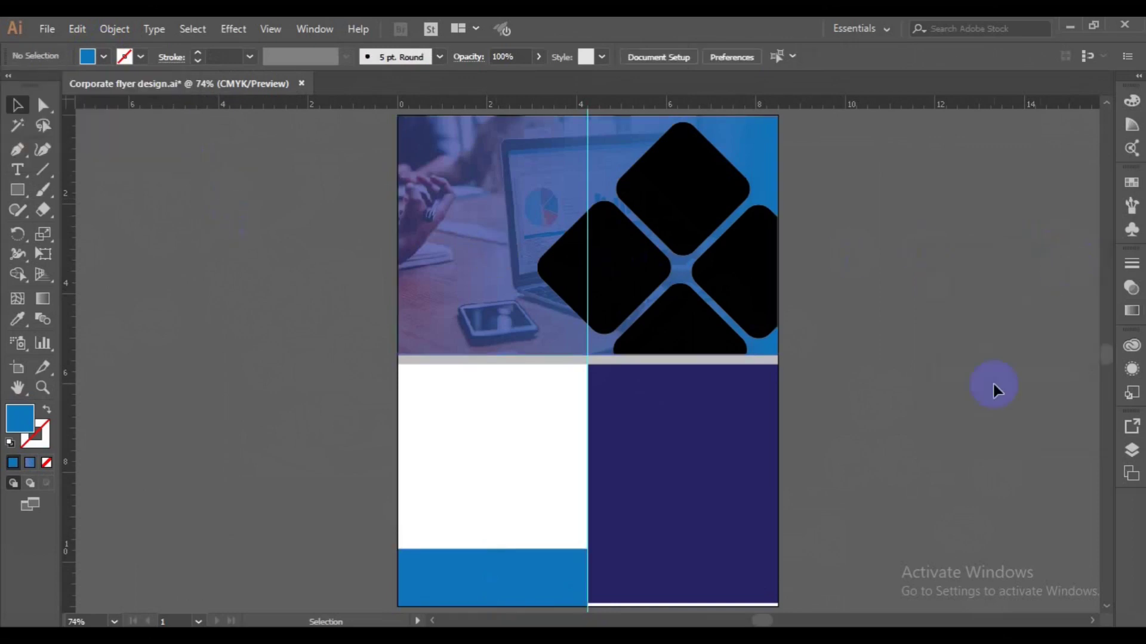
click(595, 440)
click(670, 473)
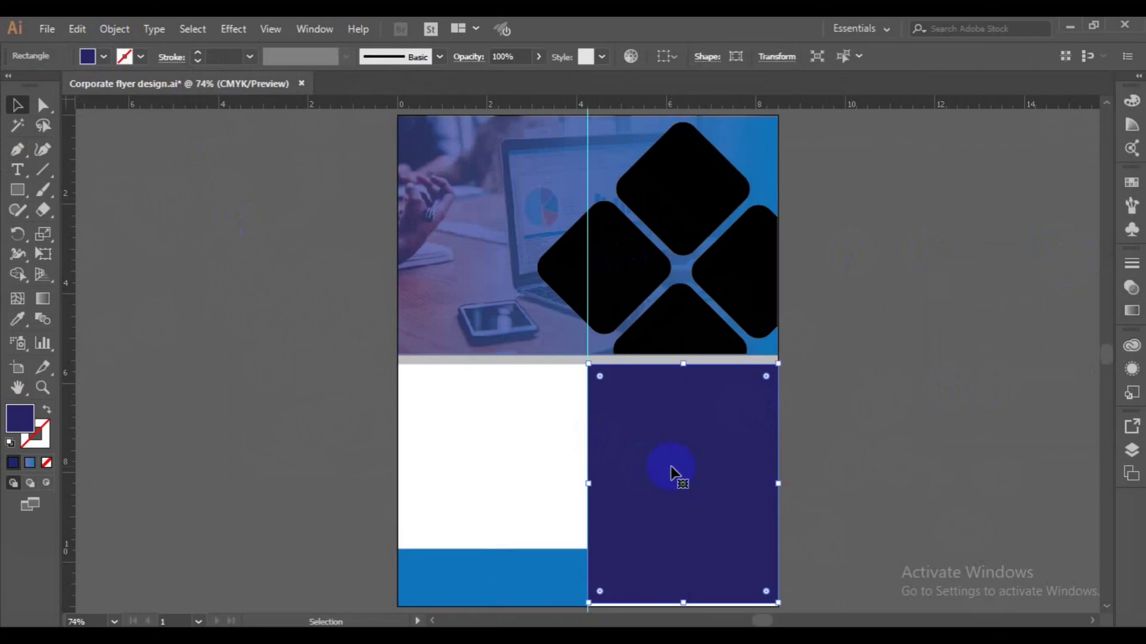
Narrow the navy panel slightly and resize the rectangle copy into a thin bottom strip
drag(774, 485, 724, 500)
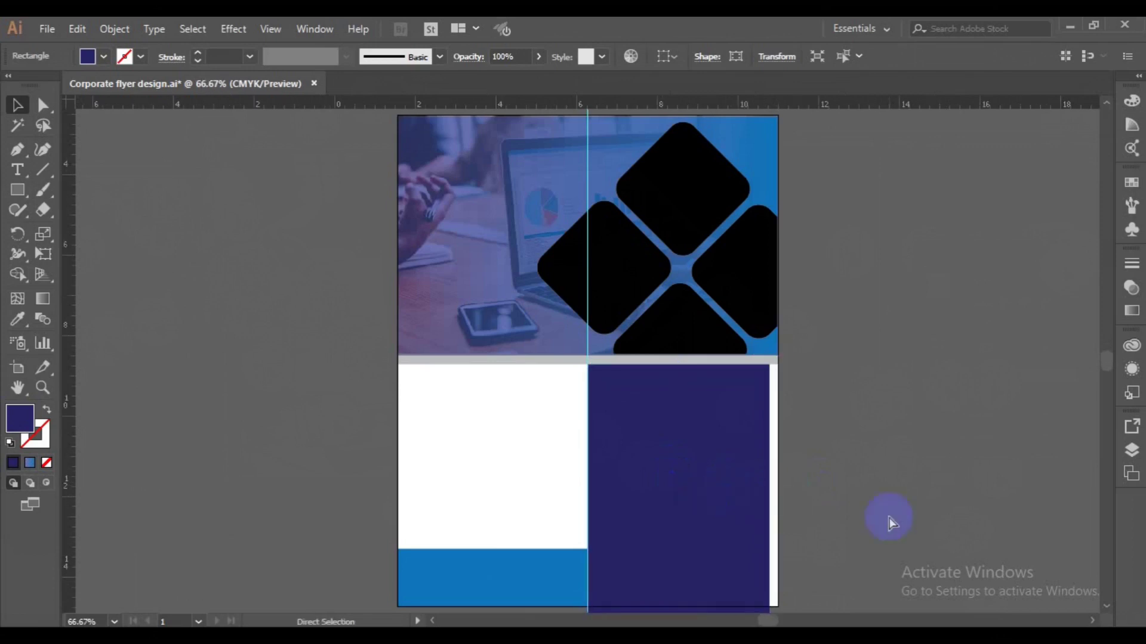
key(ctrl+minus)
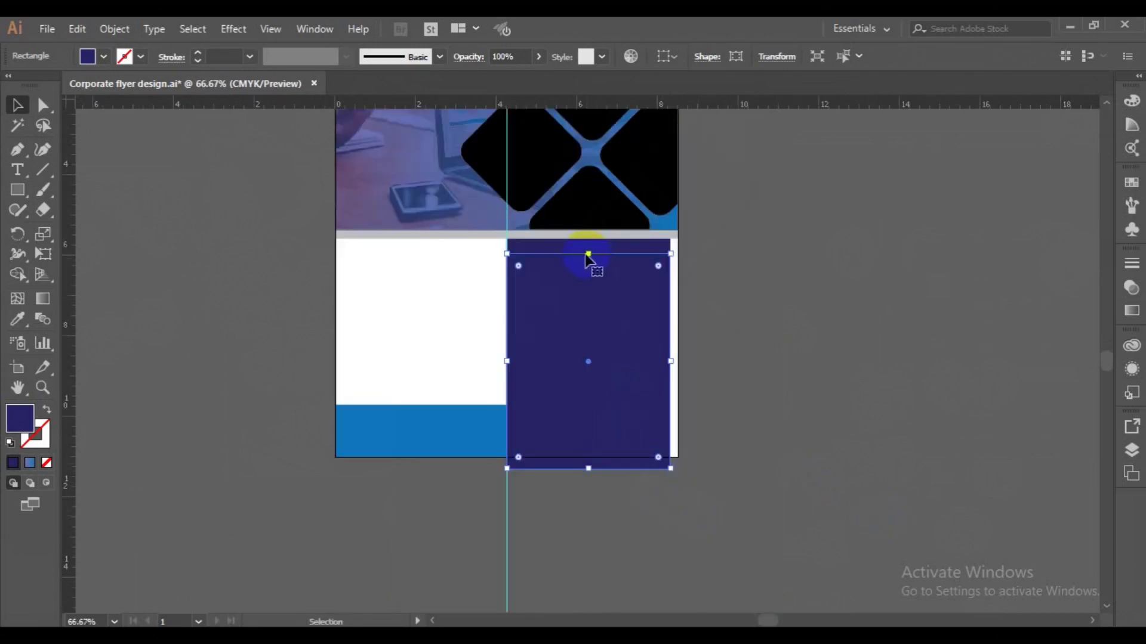
drag(590, 265, 596, 397)
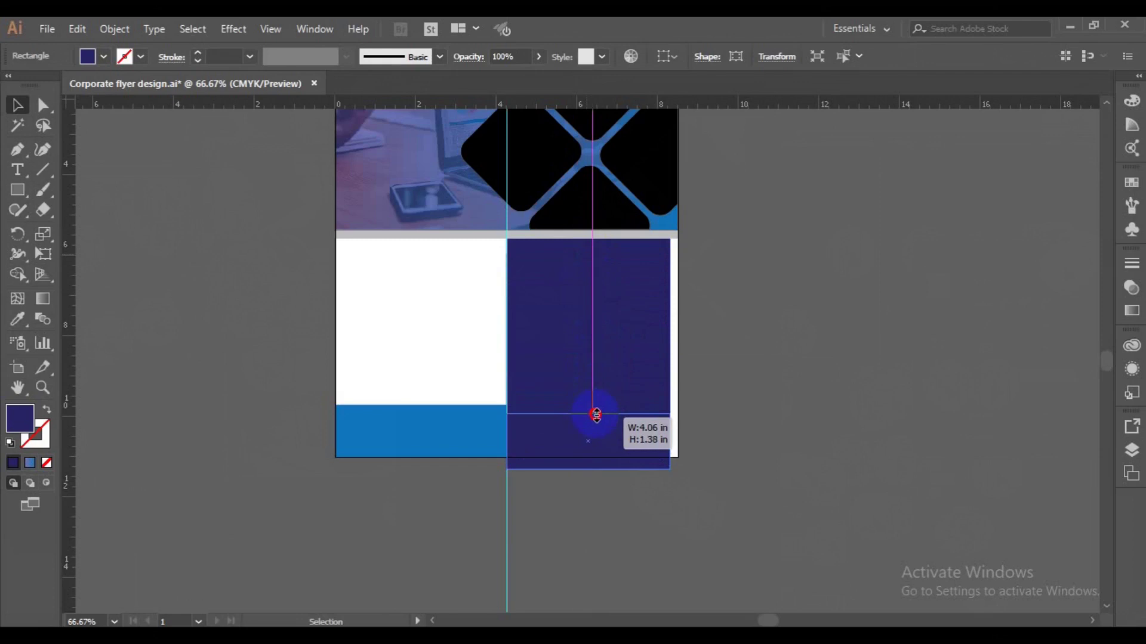
drag(596, 411, 599, 431)
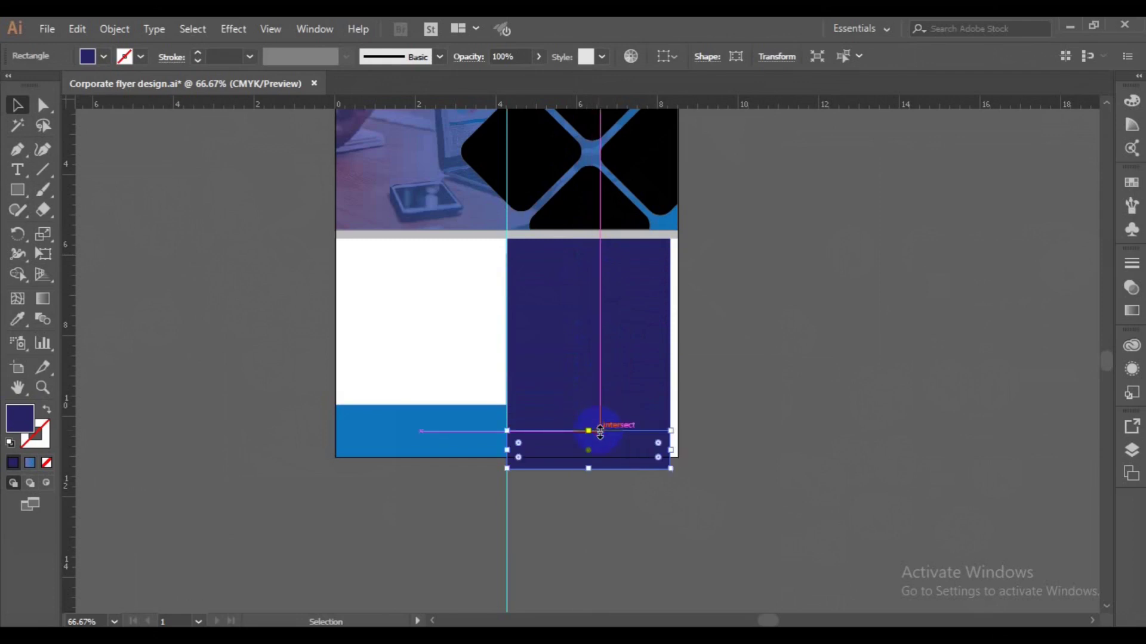
drag(590, 471, 589, 420)
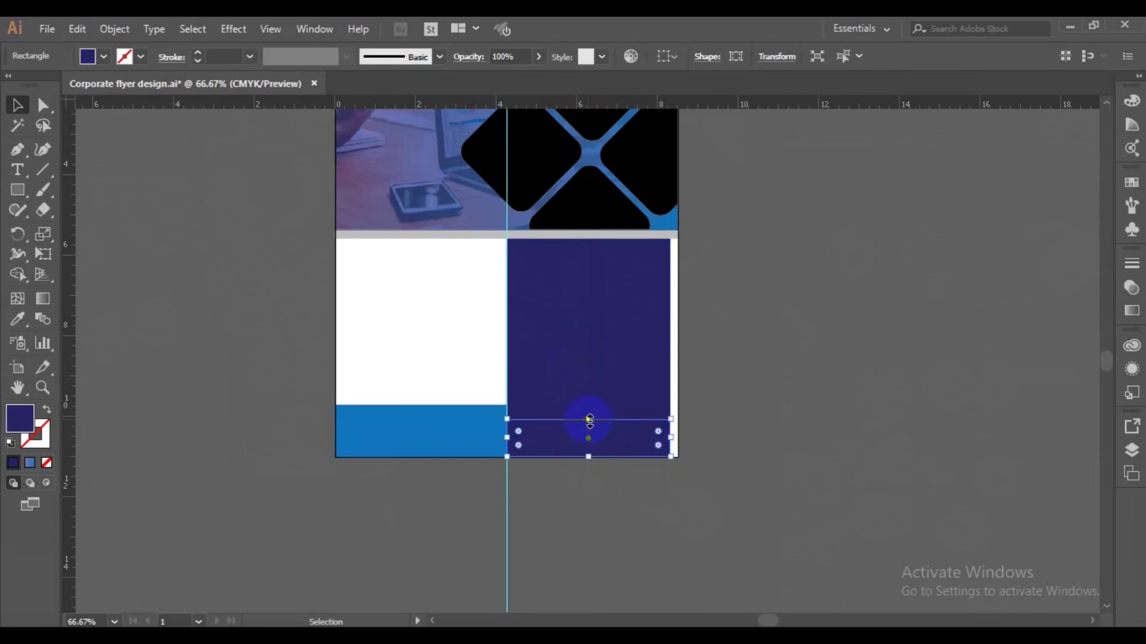
Fill the strip lighter blue and pull the navy panel's right edge in so the strip sticks out
key(ctrl+1)
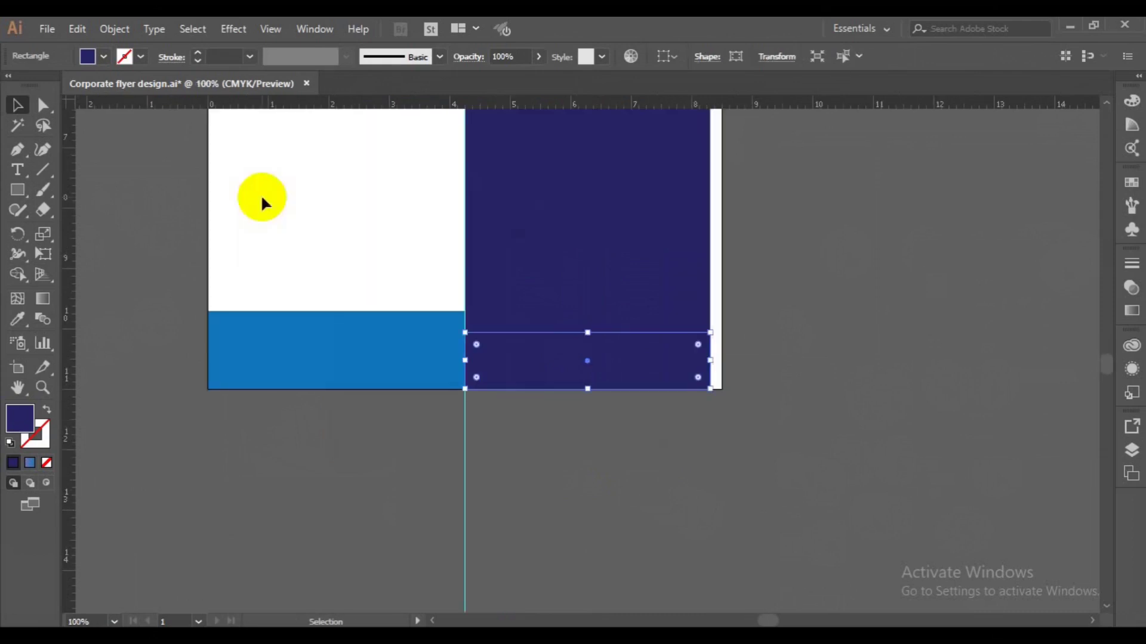
click(716, 223)
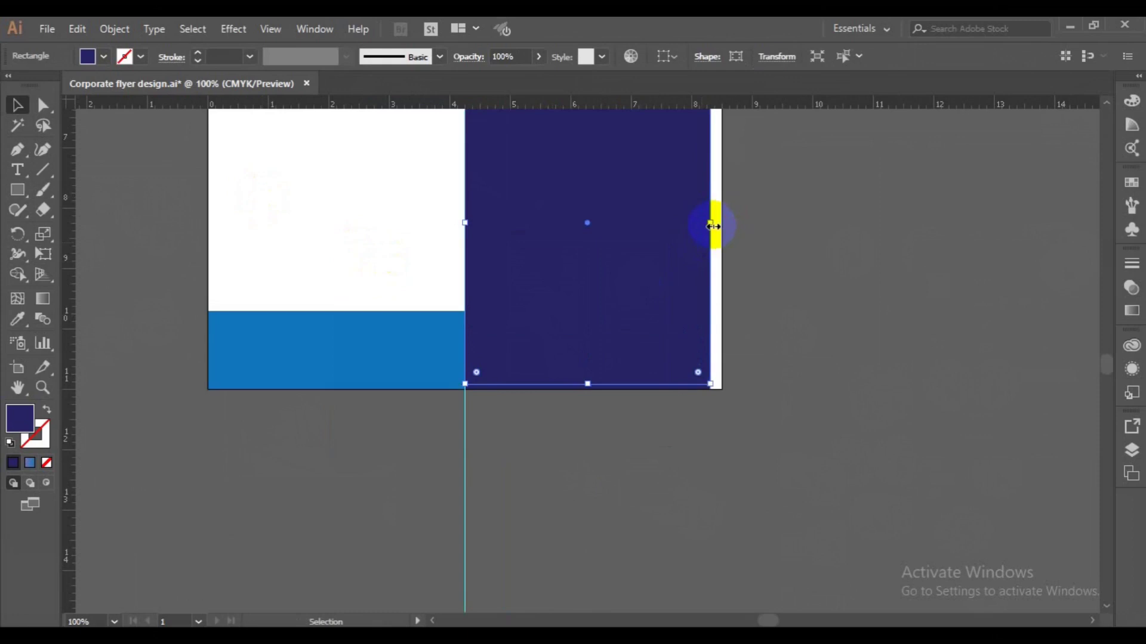
drag(712, 226, 696, 225)
click(709, 357)
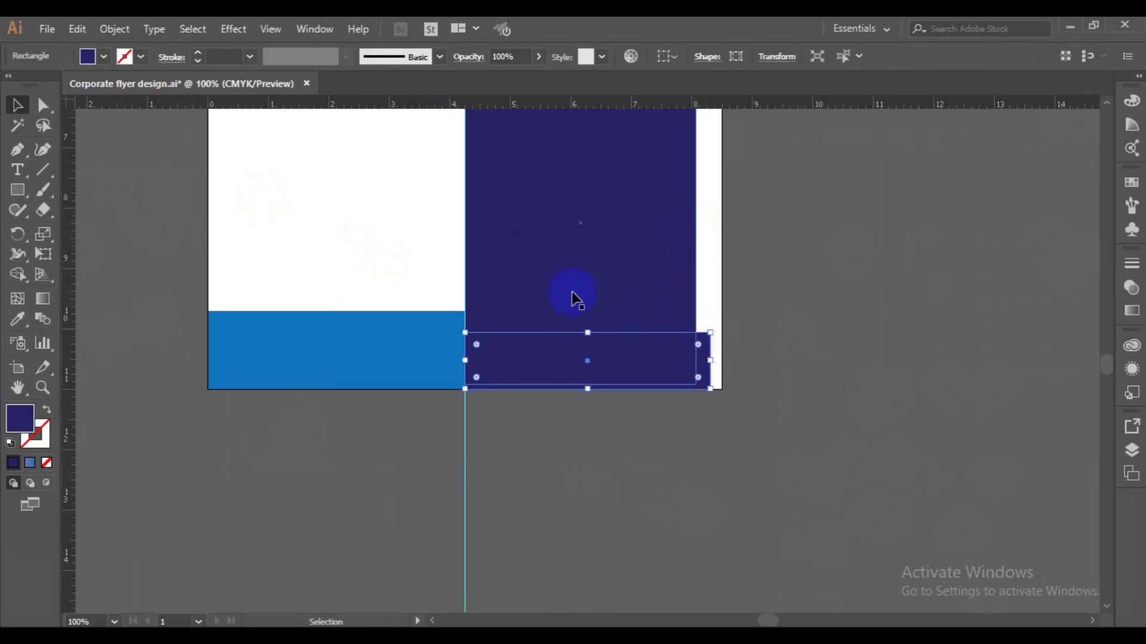
click(103, 57)
click(142, 98)
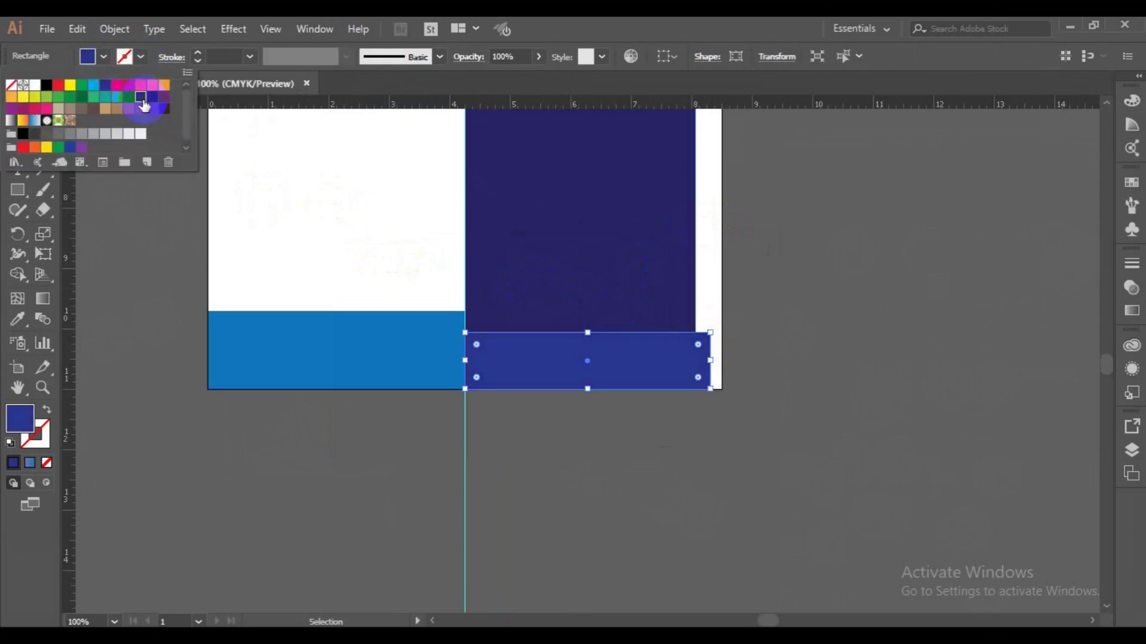
click(554, 239)
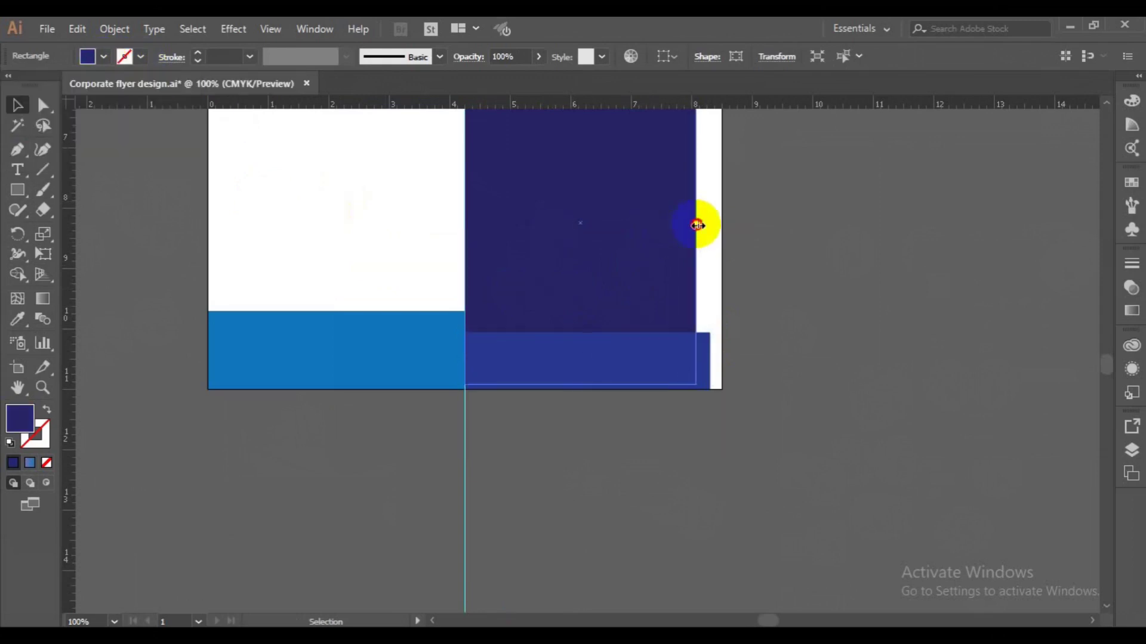
drag(698, 225, 697, 225)
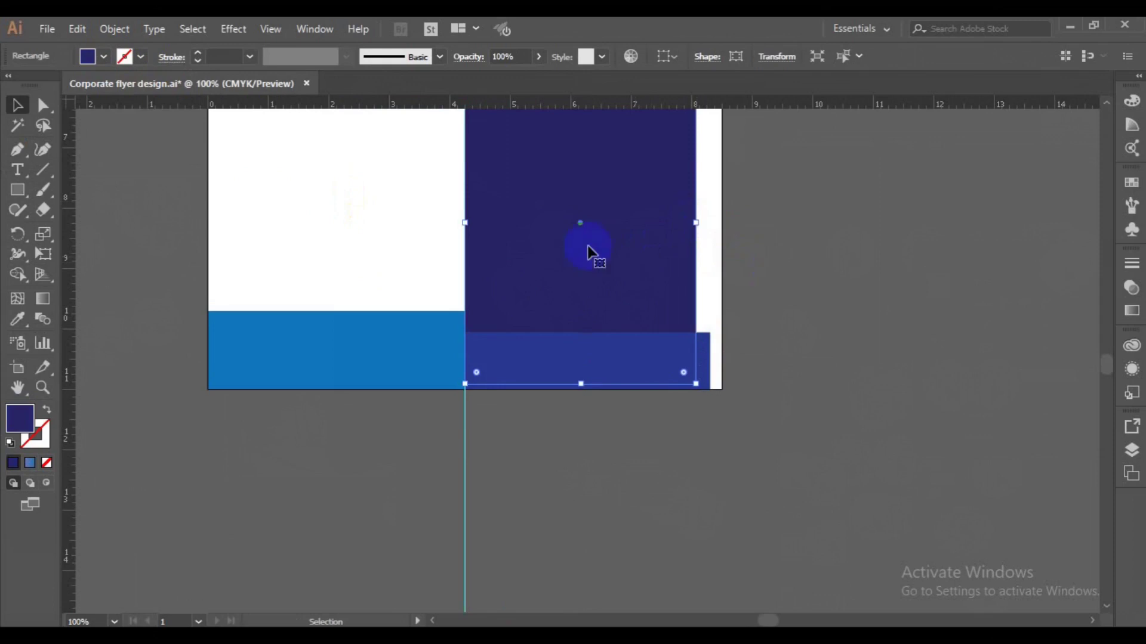
click(17, 150)
Draw a small fold shape with the Pen tool at the strip's right end
click(697, 333)
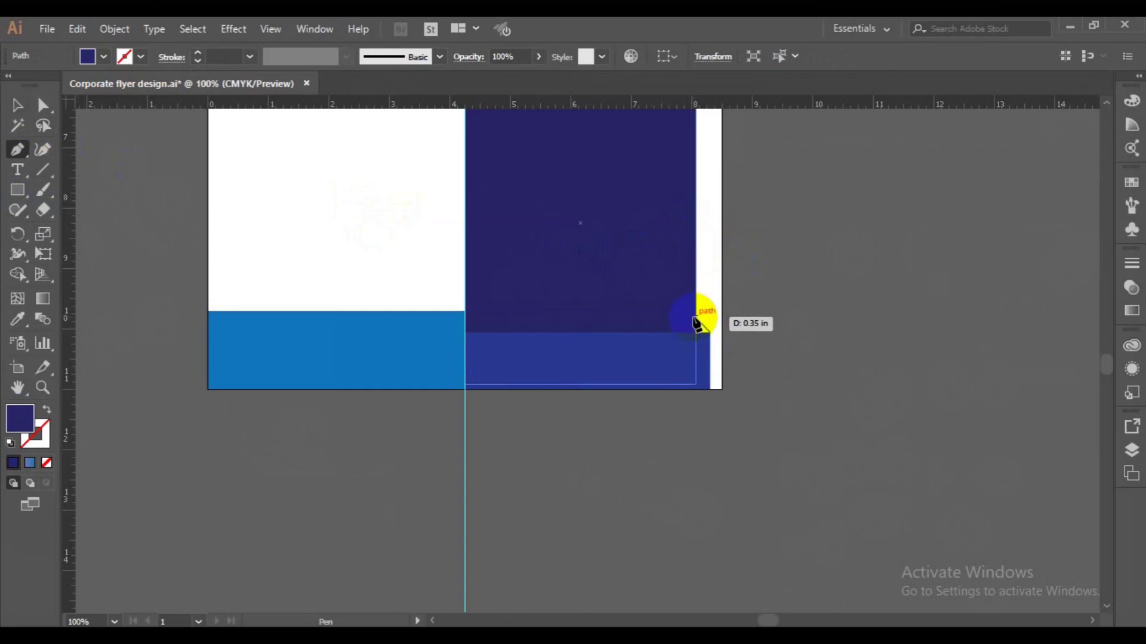
click(694, 321)
click(683, 354)
click(712, 352)
click(712, 338)
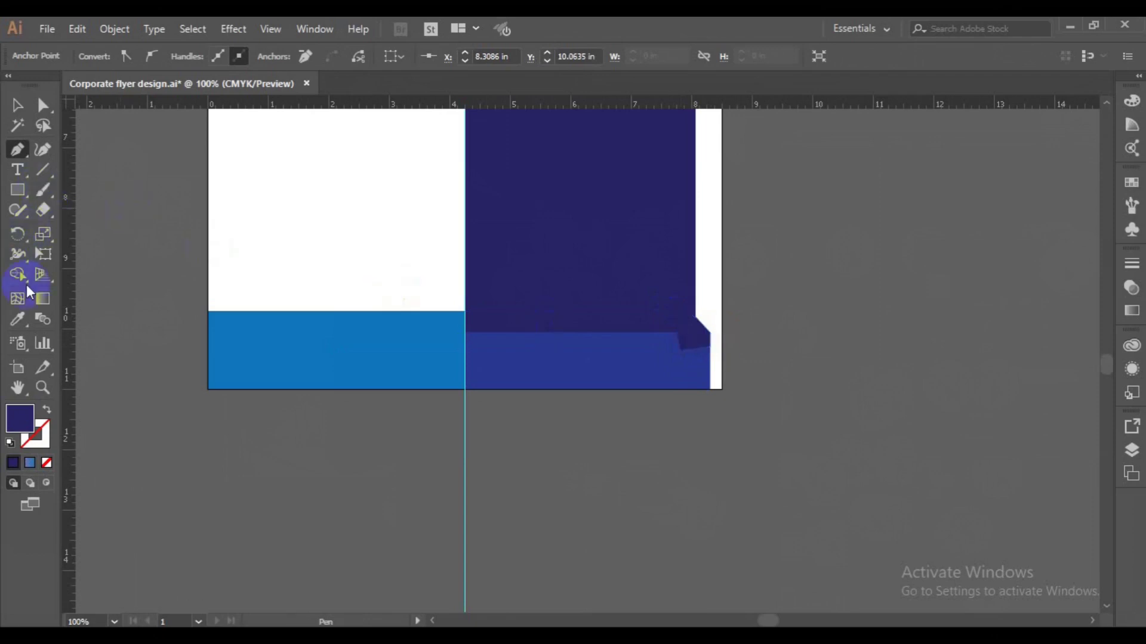
Fill the fold shape with the band's bright blue and send it behind the strip
click(17, 319)
click(249, 326)
click(683, 328)
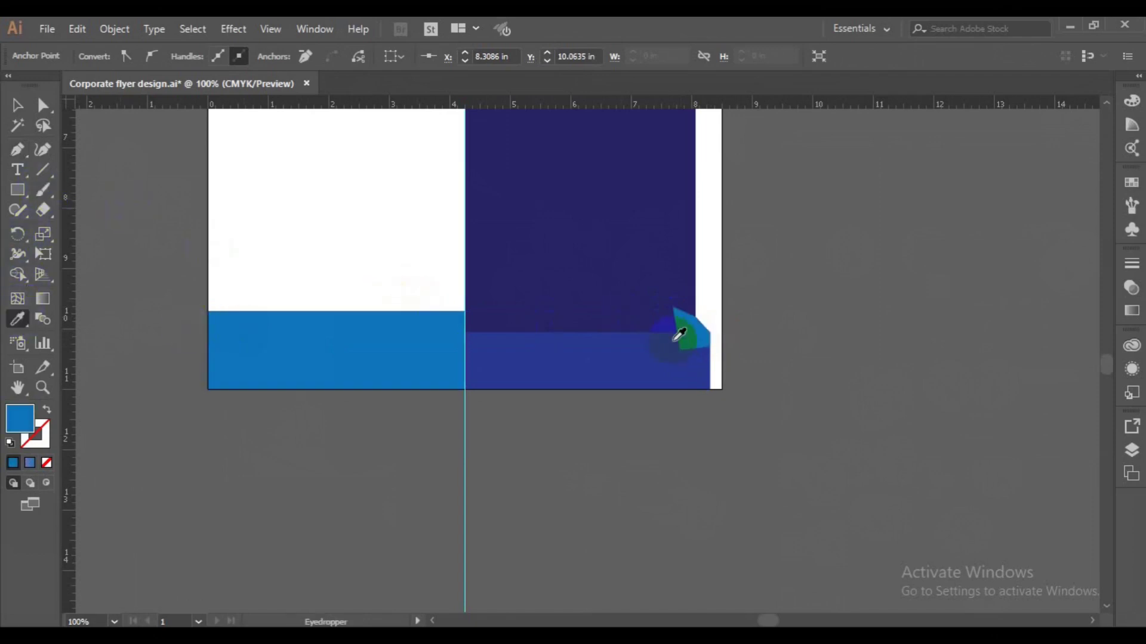
click(17, 105)
click(683, 341)
right_click(686, 335)
mouse_move(736, 542)
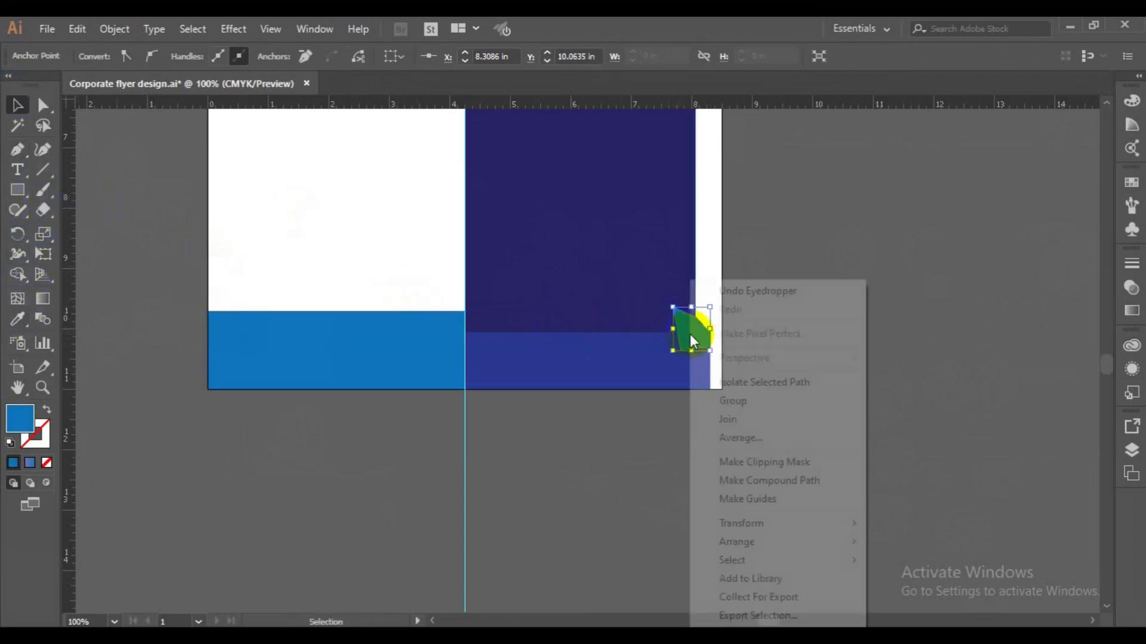
click(929, 586)
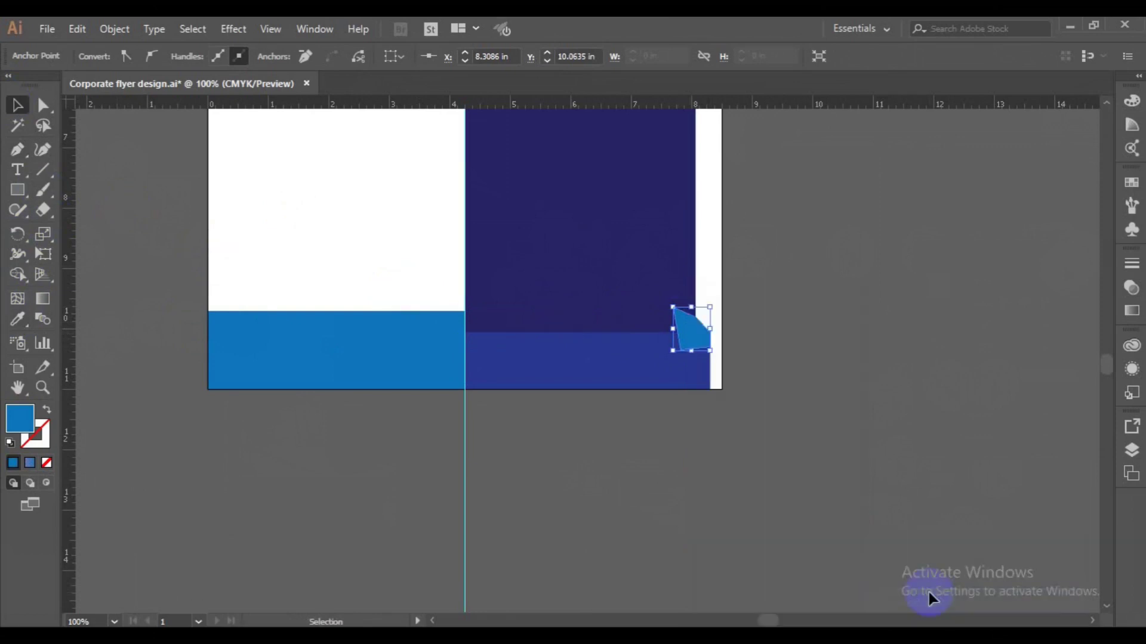
click(912, 494)
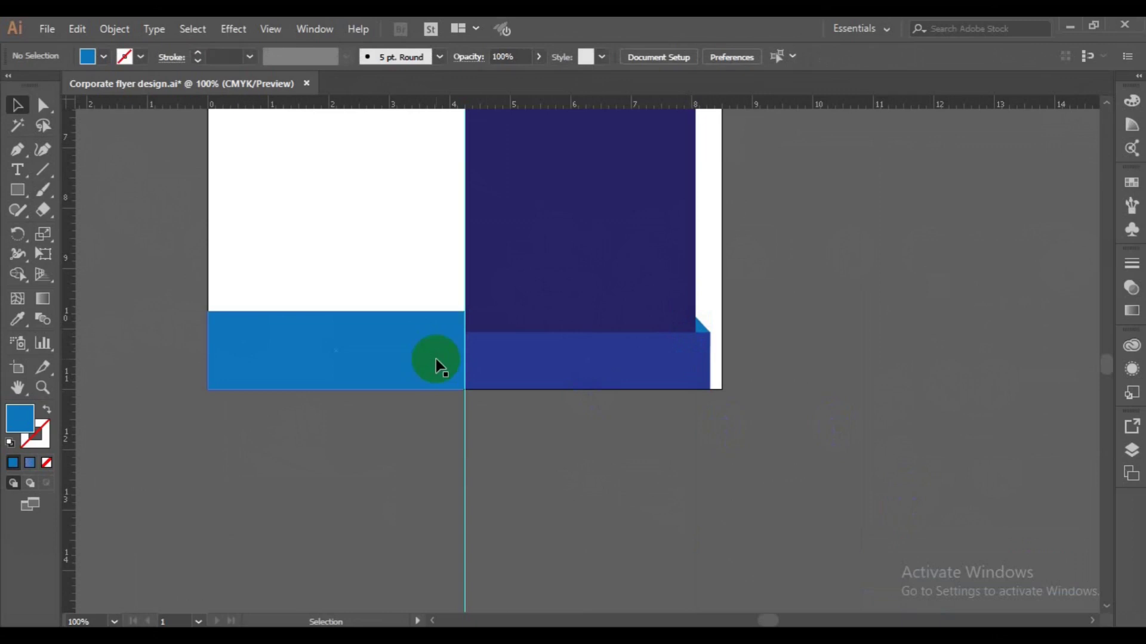
key(ctrl+0)
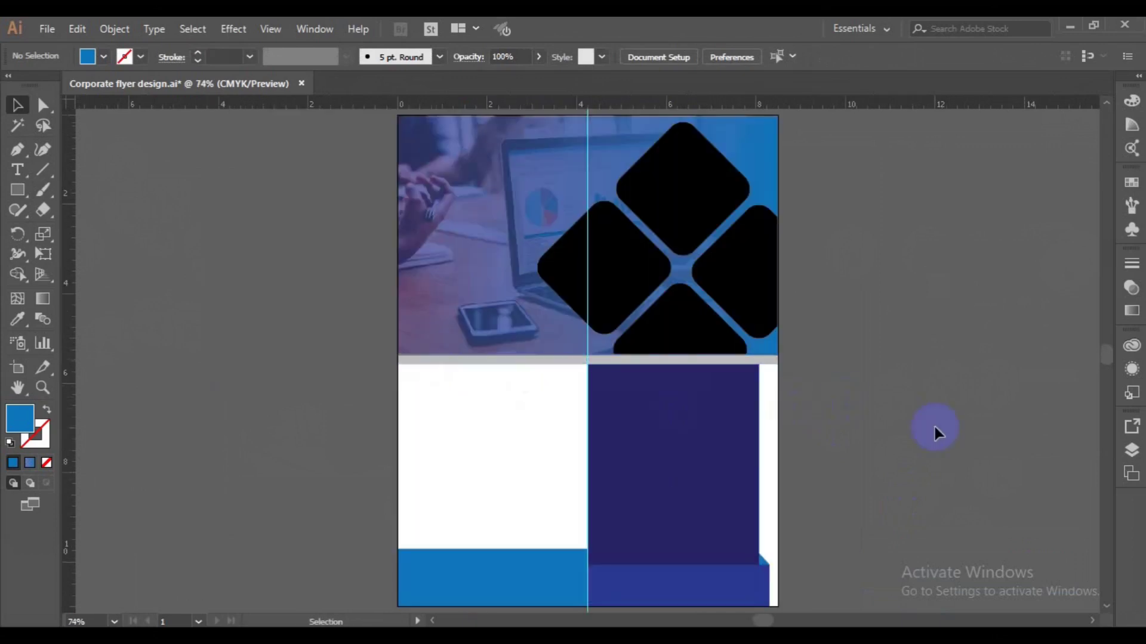
Zoom out to see the whole flyer, then open File > Place
click(1107, 606)
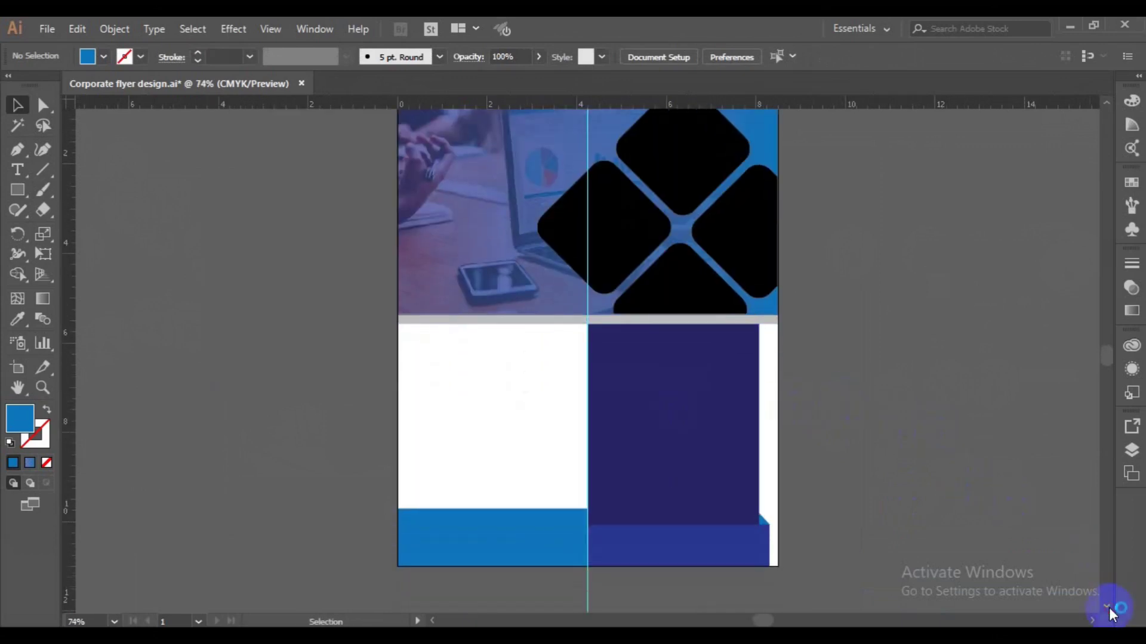
key(ctrl+minus)
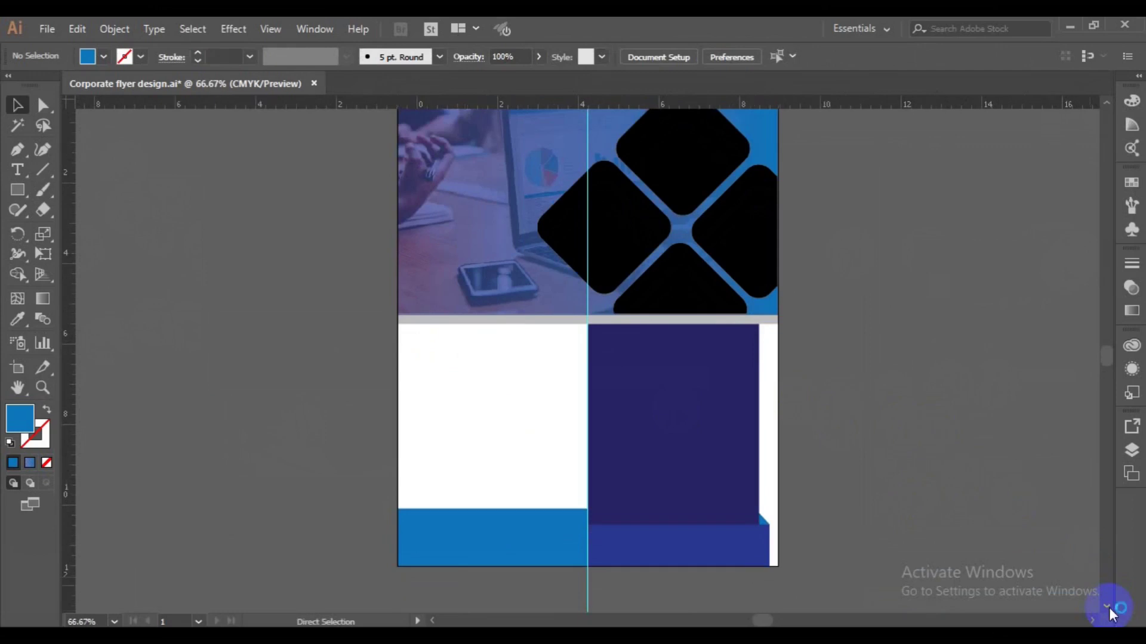
click(1107, 104)
click(46, 30)
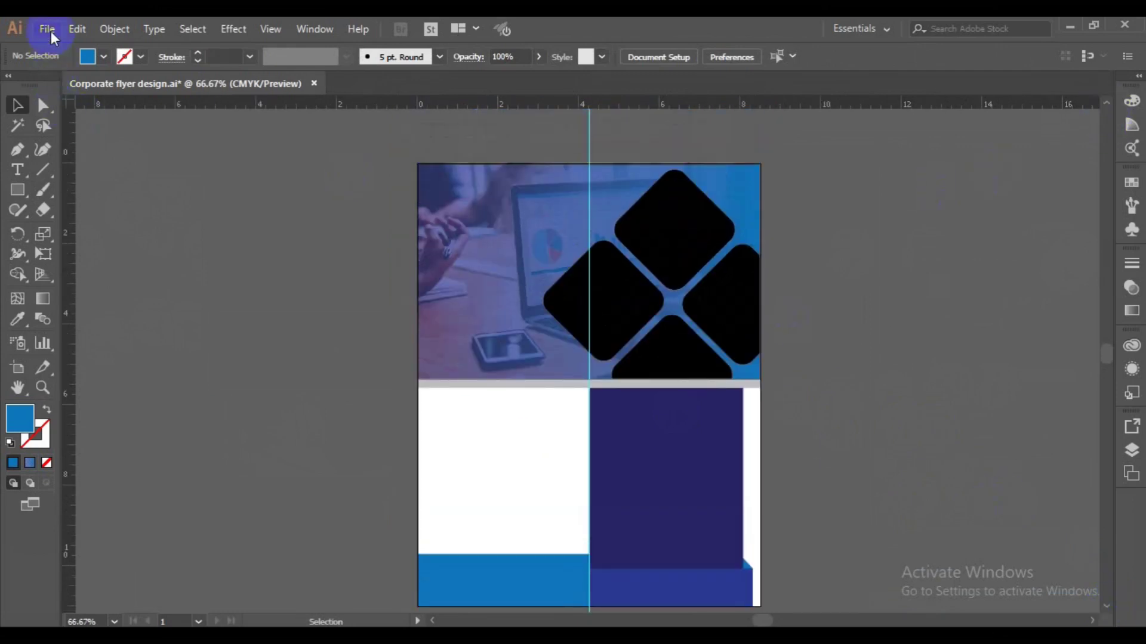
click(110, 303)
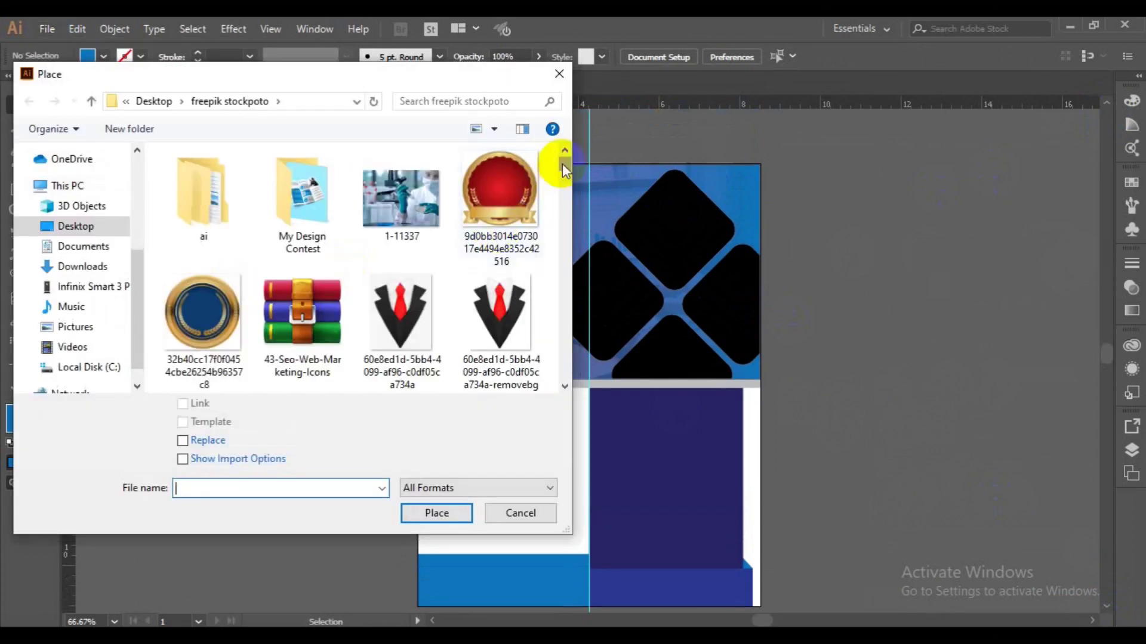
Select photos 2871 and 1034 in the freepik stockpoto folder
mouse_move(564, 163)
mouse_down()
mouse_move(564, 188)
mouse_move(557, 173)
mouse_up()
click(499, 292)
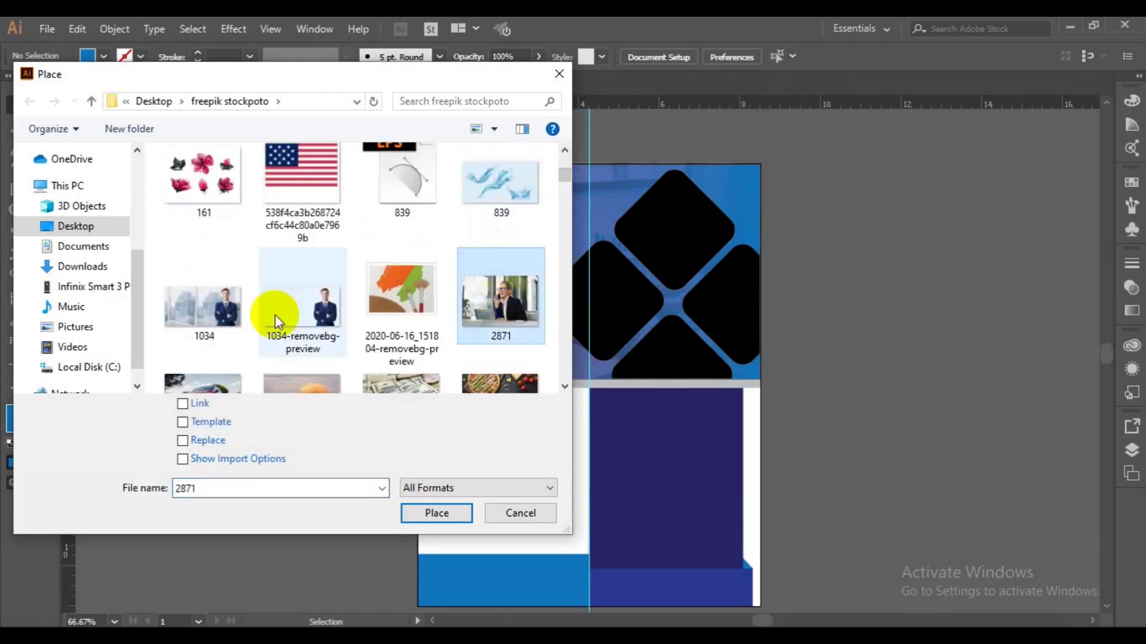
ctrl+click(228, 308)
scroll(563, 387, down, 1)
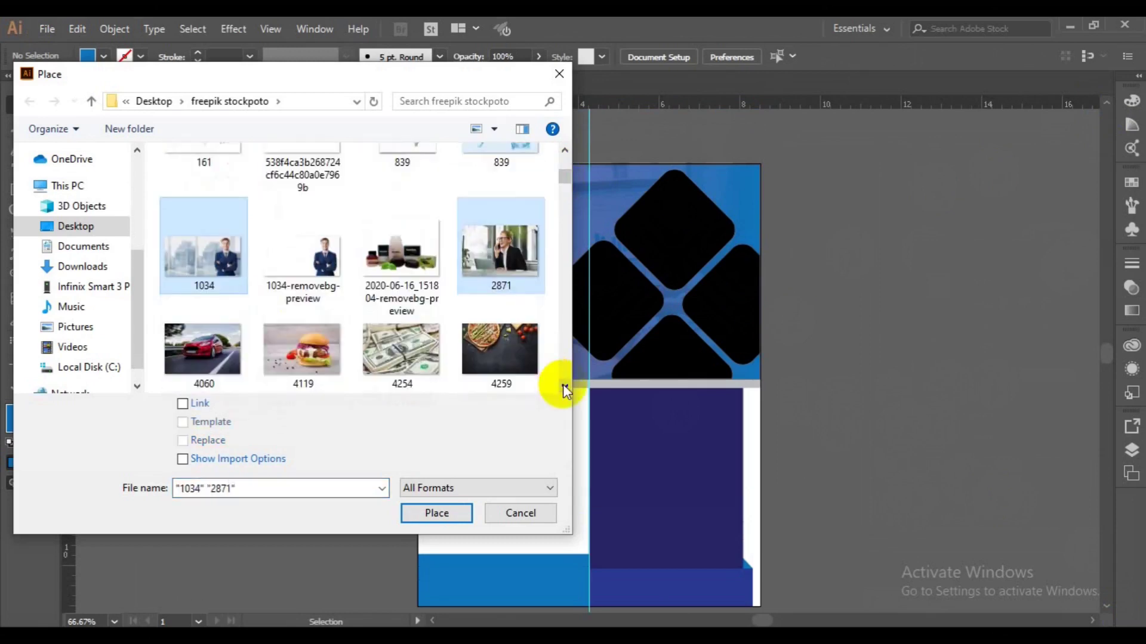
scroll(565, 389, down, 3)
scroll(566, 391, down, 1)
scroll(565, 390, down, 1)
scroll(566, 390, down, 1)
scroll(565, 390, down, 1)
scroll(565, 391, down, 1)
scroll(564, 390, down, 1)
Add photo 31213 to the selection and load all three photos for placing
ctrl+click(323, 250)
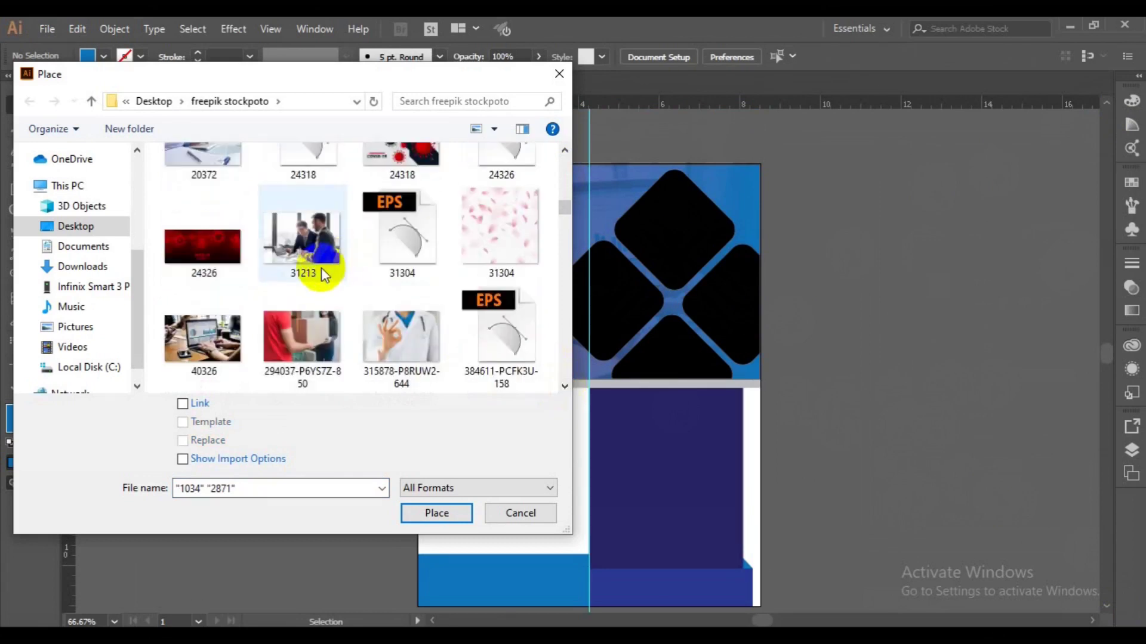
scroll(563, 385, down, 1)
scroll(563, 385, down, 1)
scroll(563, 386, down, 1)
scroll(563, 386, down, 1)
scroll(564, 387, down, 1)
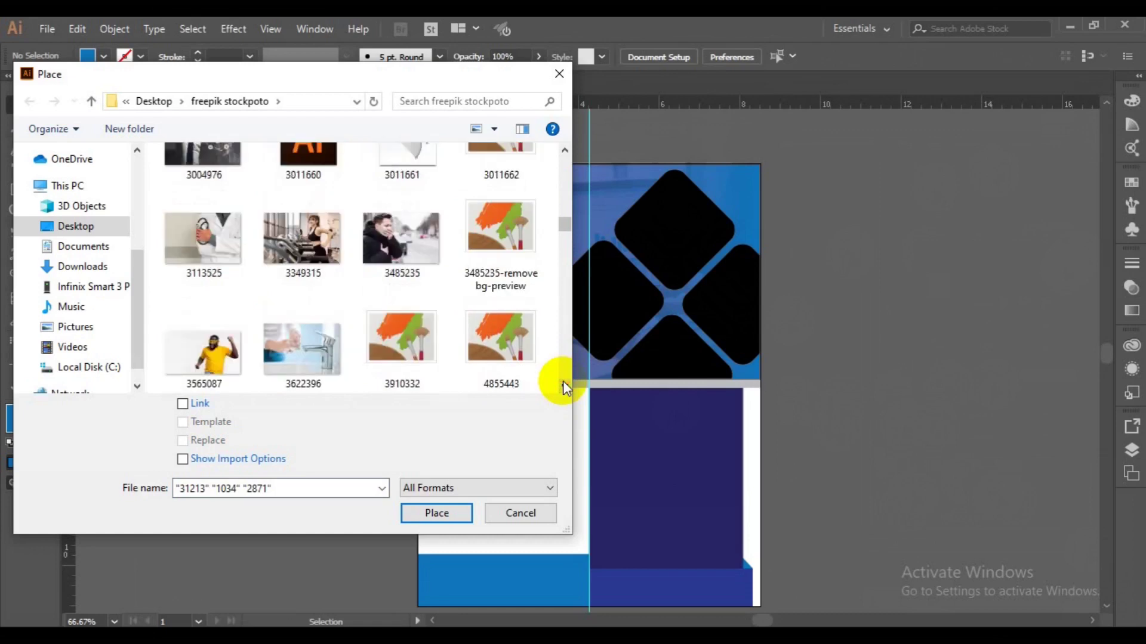
scroll(563, 387, down, 1)
scroll(563, 385, down, 1)
scroll(563, 385, down, 1)
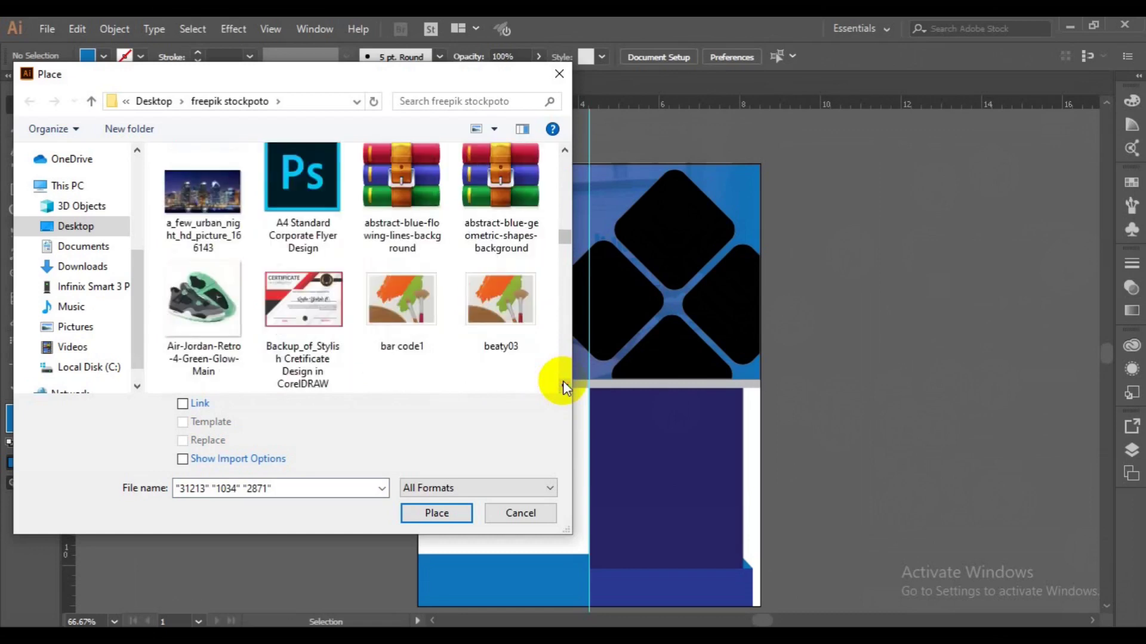
scroll(563, 385, down, 1)
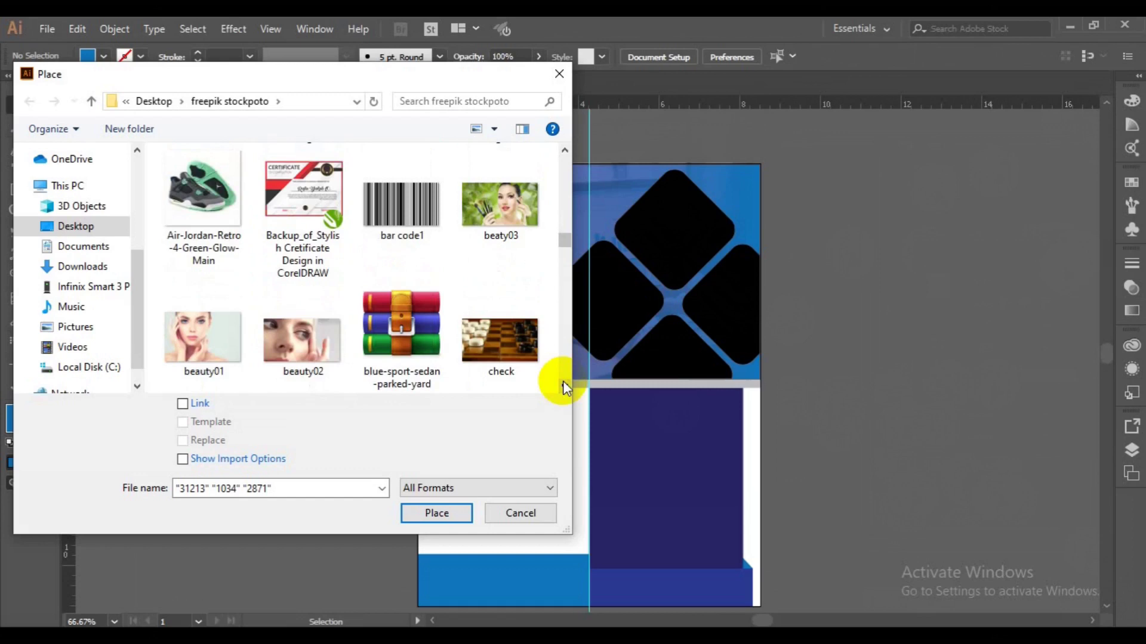
click(564, 386)
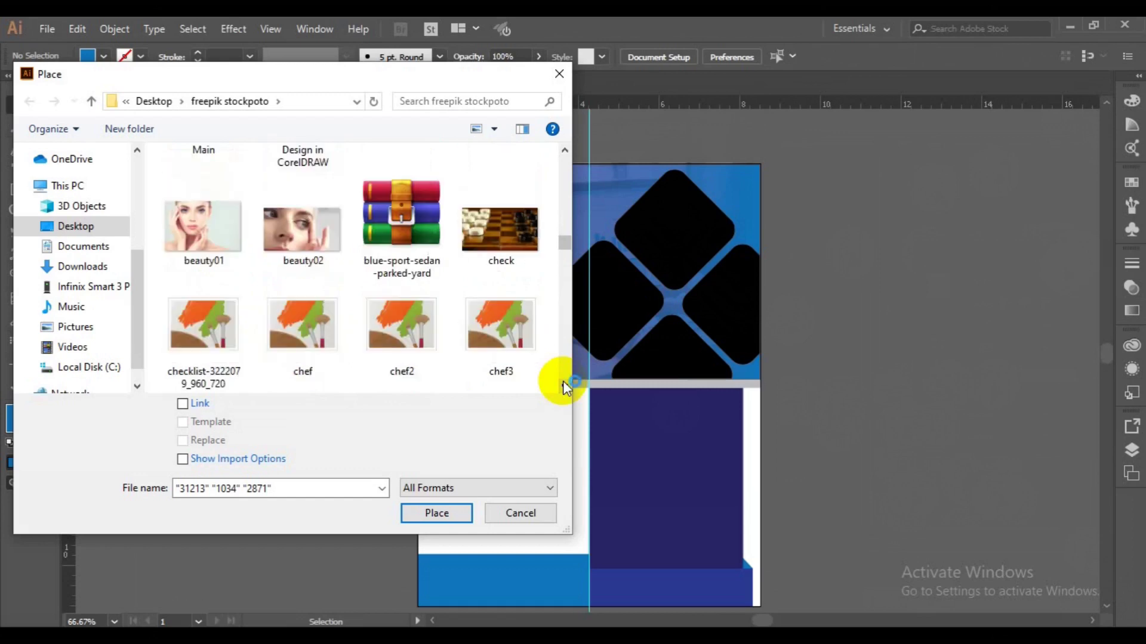
scroll(564, 386, down, 1)
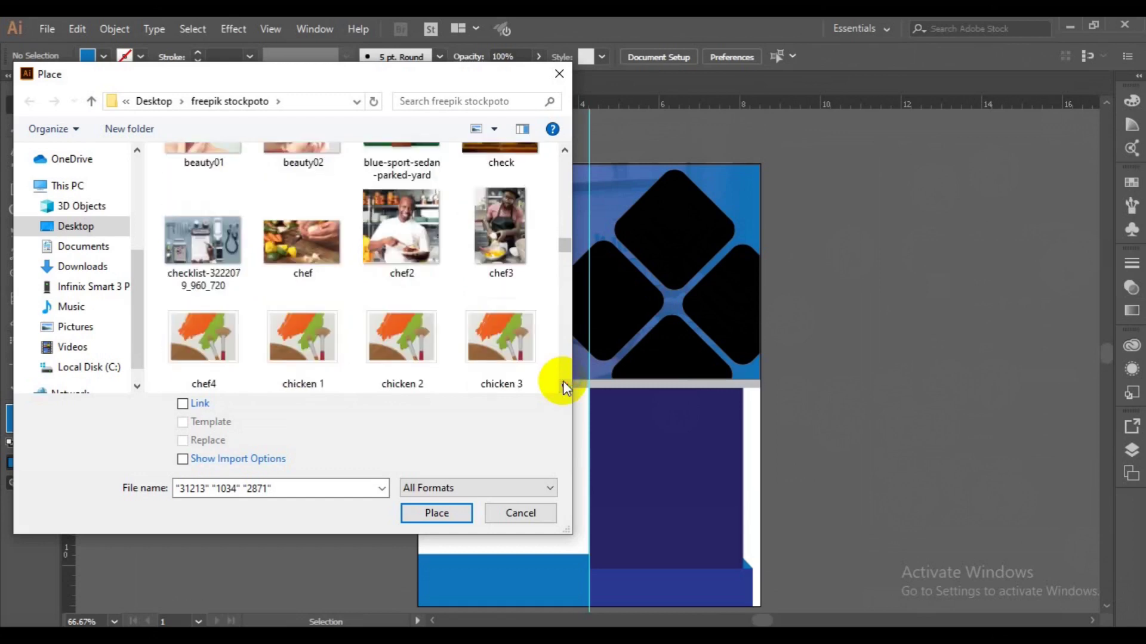
click(436, 512)
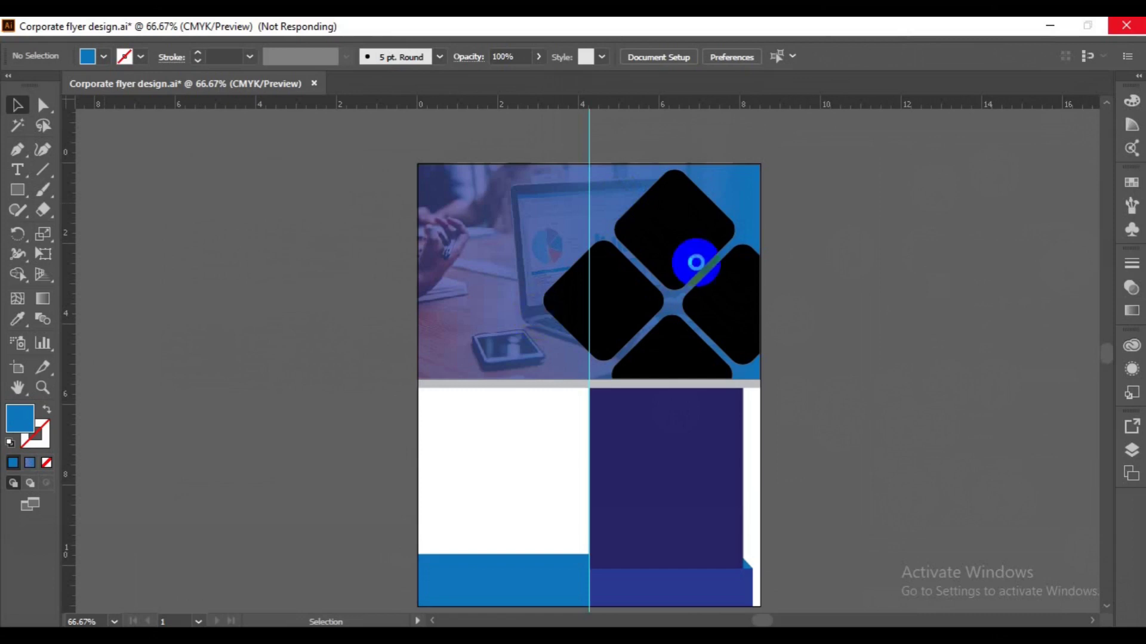
Place the man-in-suit photo at top right and park the laptop and phone photos beside the page
drag(591, 166, 789, 273)
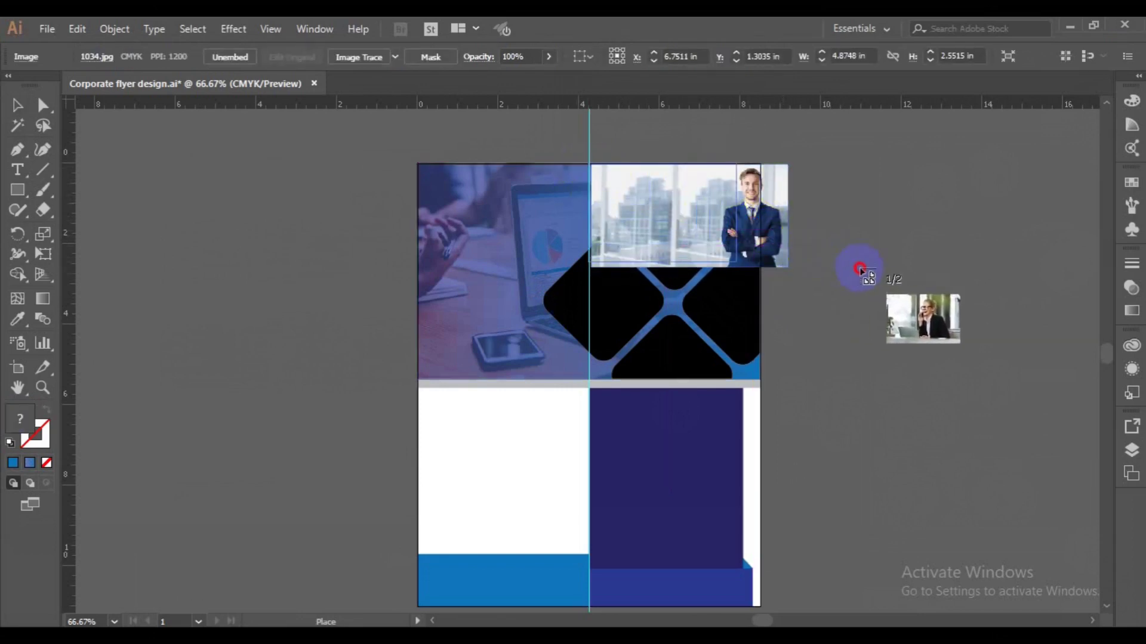
drag(882, 269, 885, 279)
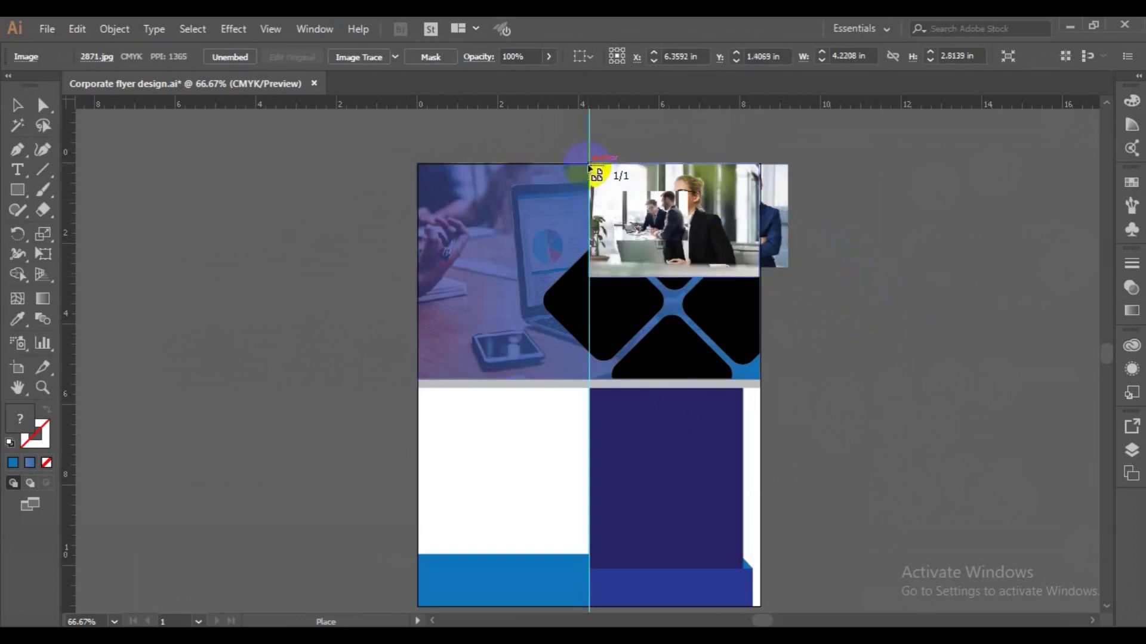
click(805, 295)
drag(679, 257, 389, 343)
drag(766, 267, 1021, 329)
click(703, 233)
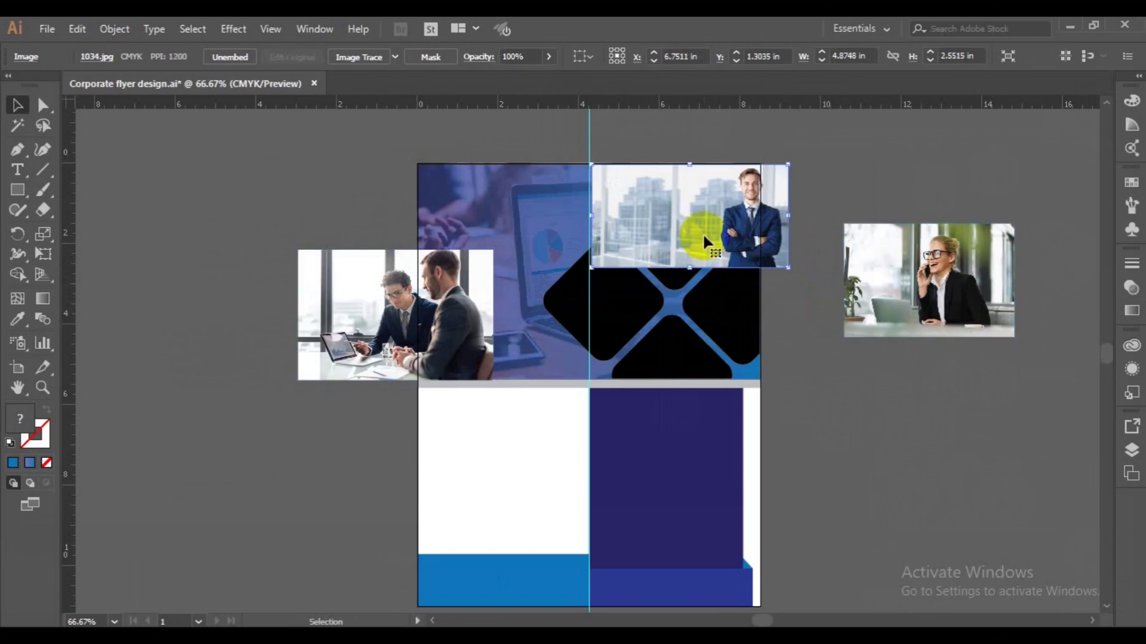
Move and scale the man-in-suit photo over the right rounded diamond
drag(704, 236, 691, 327)
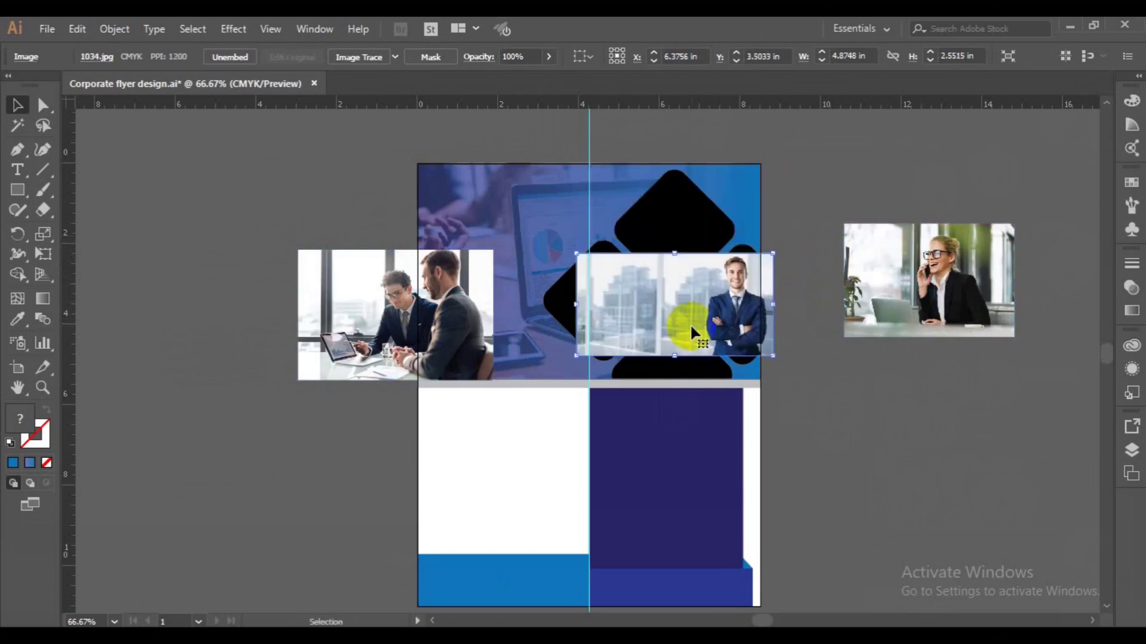
drag(773, 354, 793, 368)
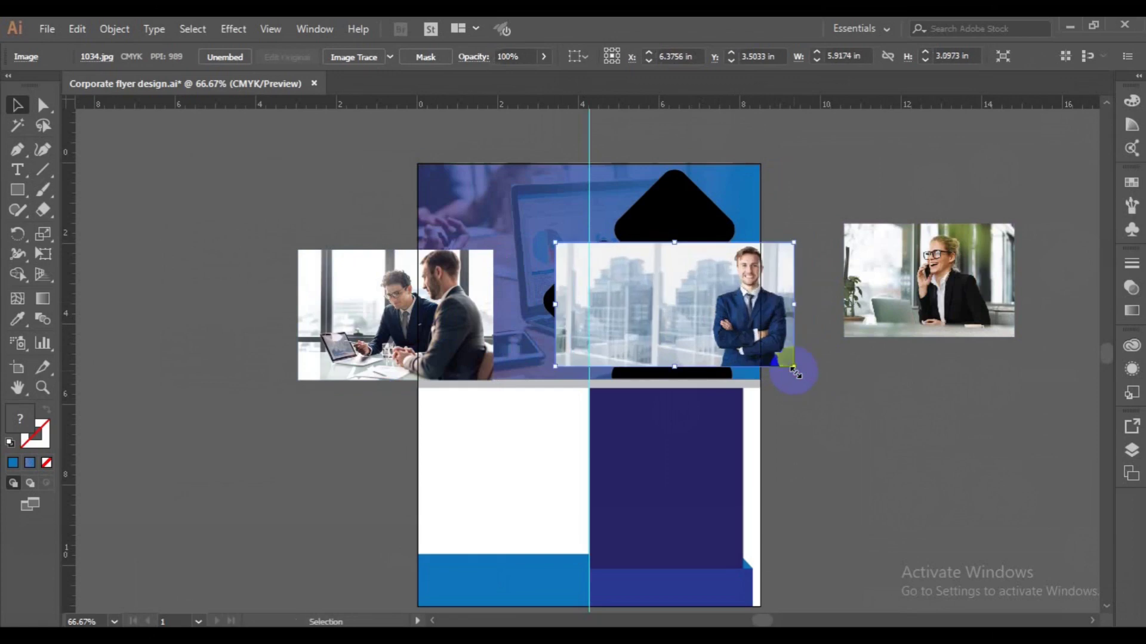
drag(796, 373, 790, 363)
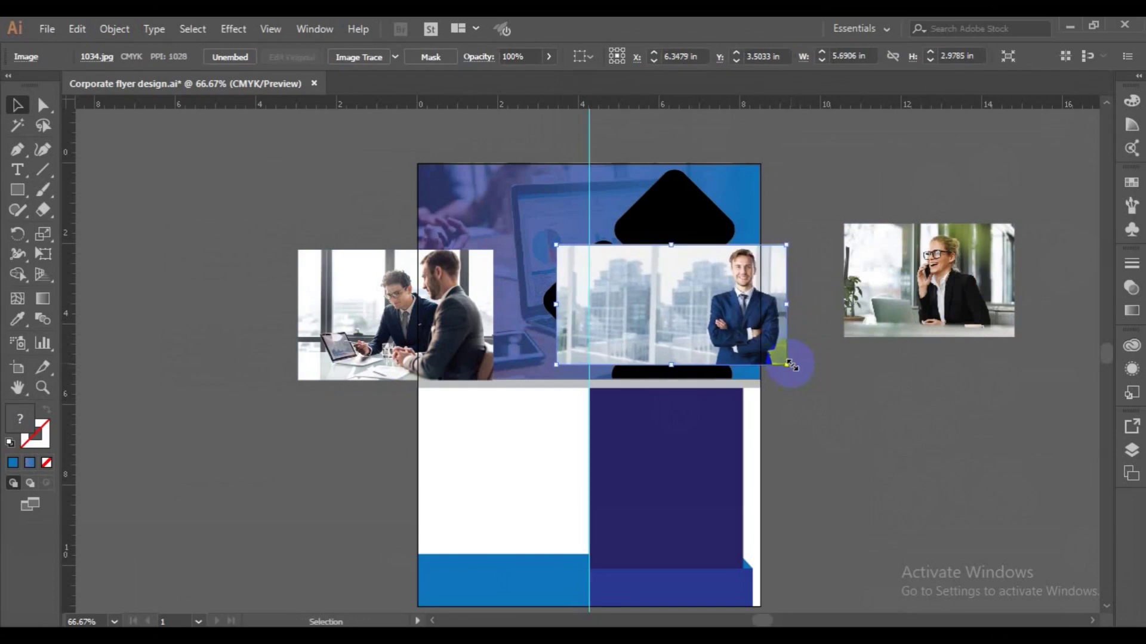
key(Left)
key(Left)
key(Left)
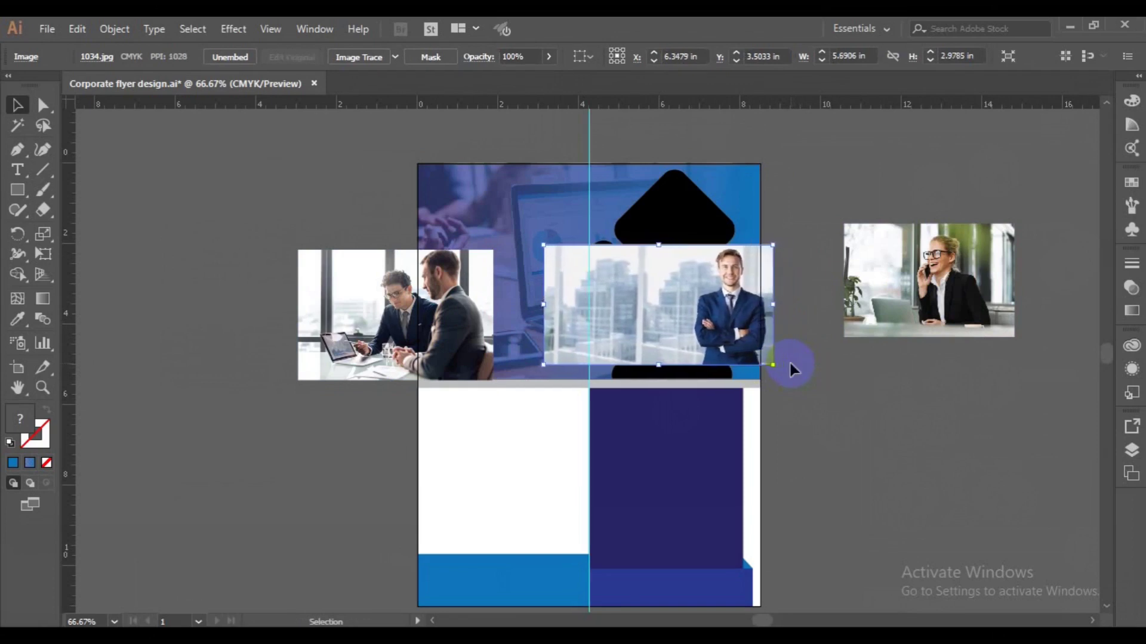
key(Left)
key(Left)
key(Left)
key(Left)
key(Left)
key(Left)
key(Left)
key(Left)
key(Left)
key(Left)
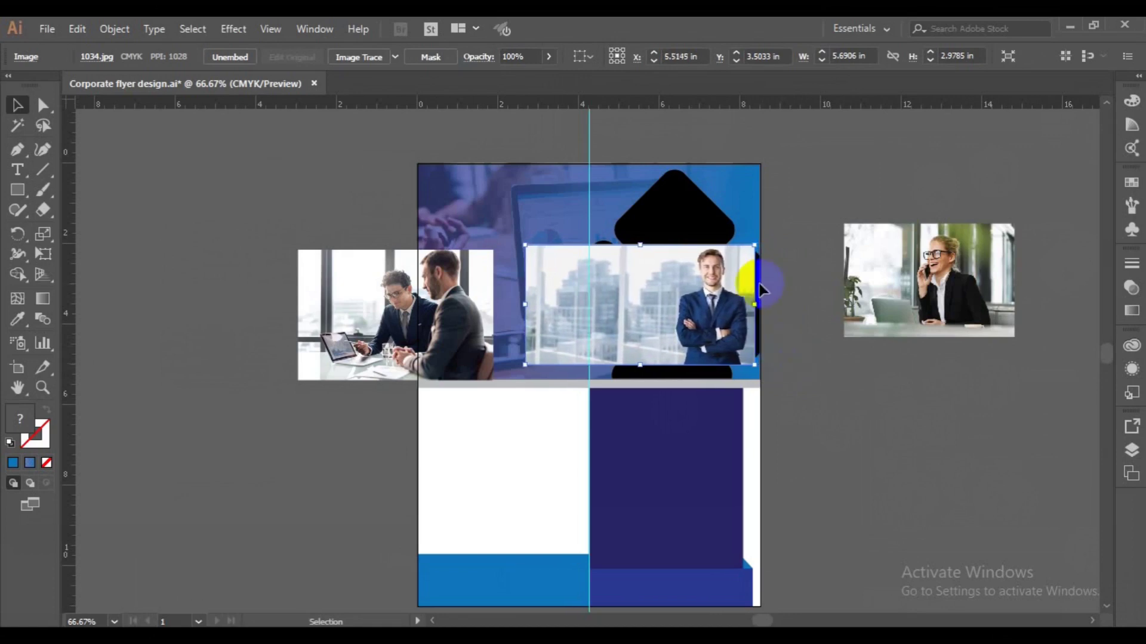
Bring the right diamond to front and clip the man-in-suit photo inside it
right_click(761, 288)
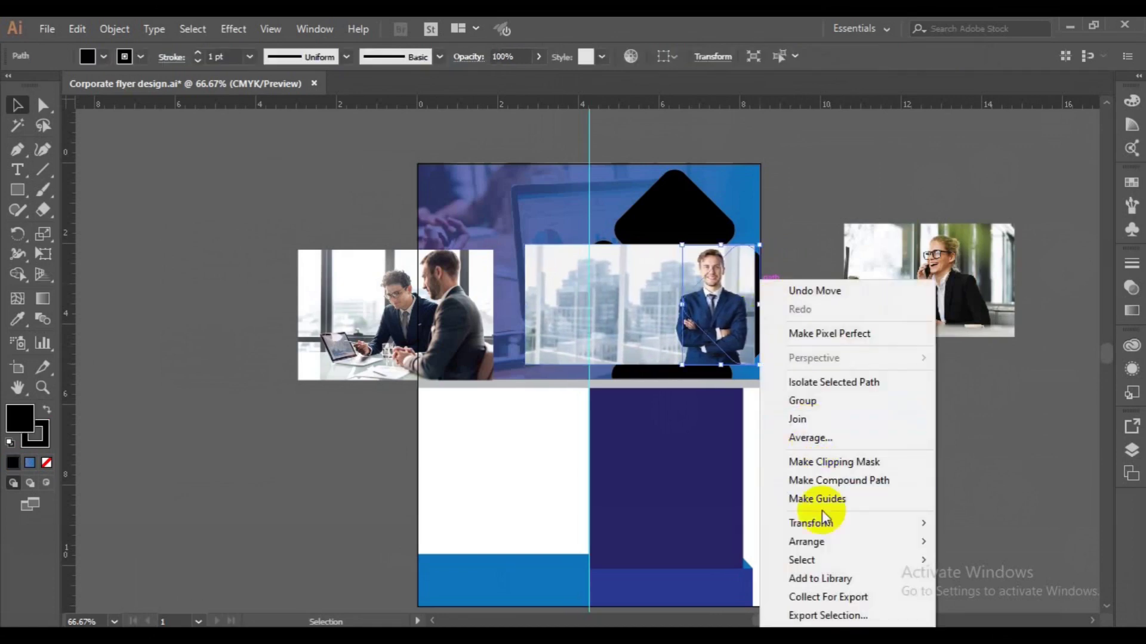
mouse_move(807, 542)
click(749, 540)
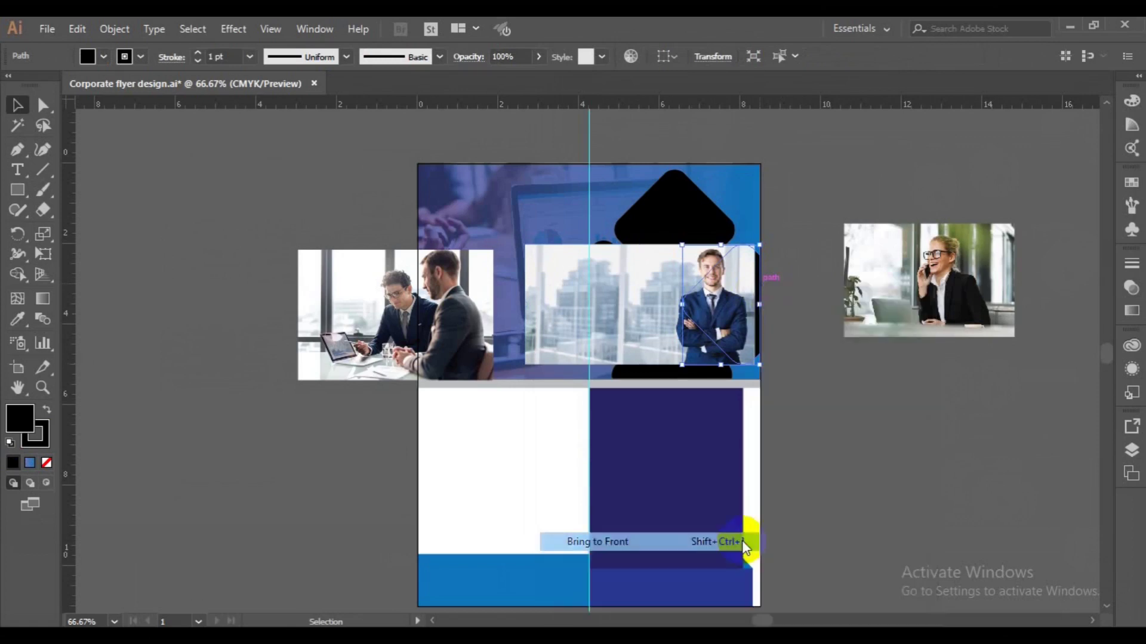
click(622, 332)
key(Right)
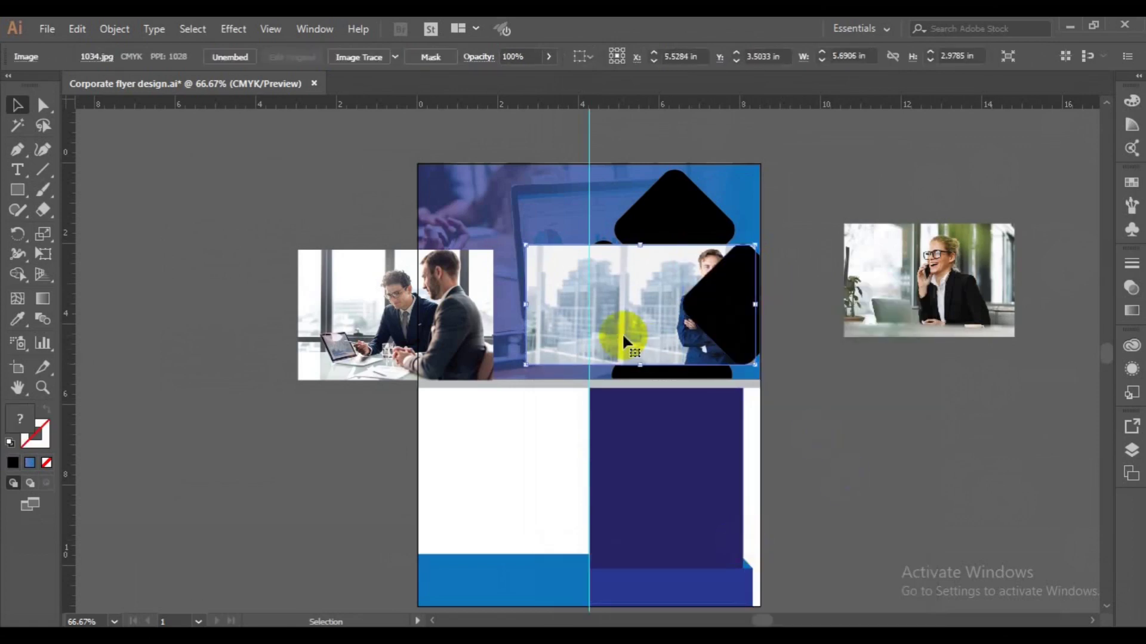
key(Right)
key(Right)
key(Right)
key(Right)
key(Right)
key(Right)
key(Right)
key(Right)
key(Right)
key(Right)
key(Right)
key(Right)
key(Right)
key(Right)
key(Right)
key(Right)
key(Right)
key(Right)
key(Right)
key(Right)
key(Right)
key(Right)
key(Right)
key(Right)
key(Right)
key(Right)
key(Right)
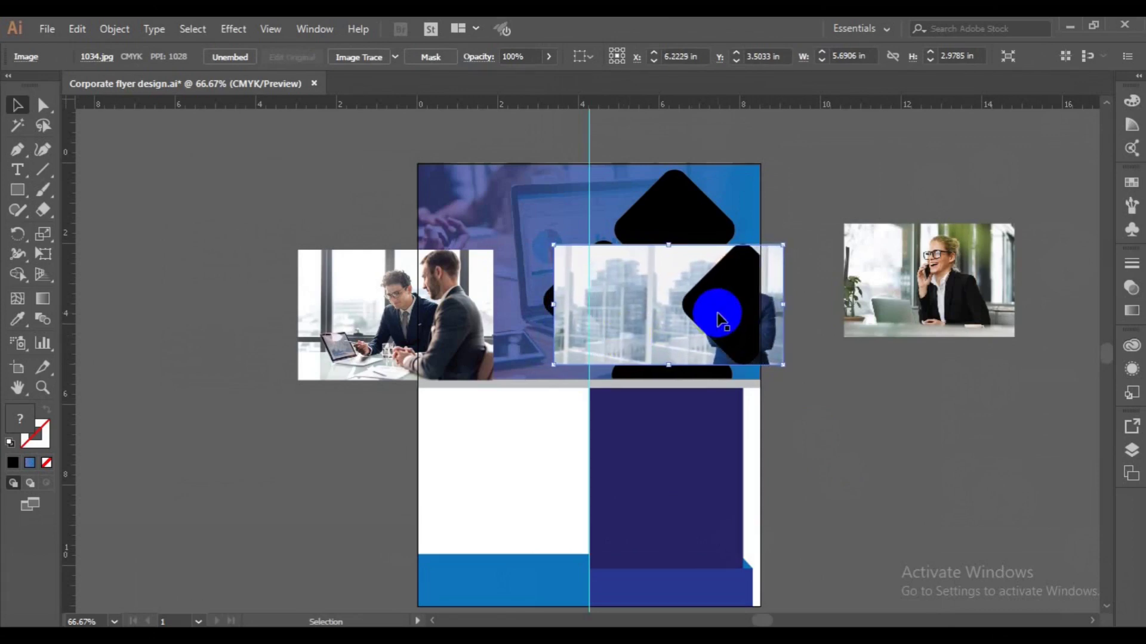
right_click(719, 318)
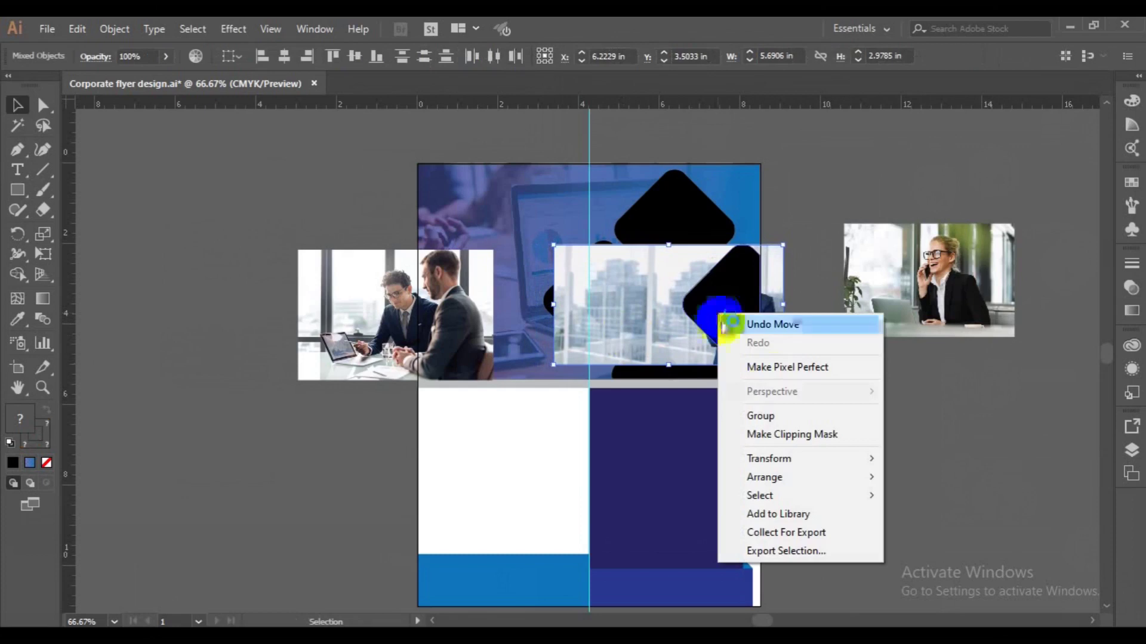
click(807, 435)
click(836, 387)
click(456, 358)
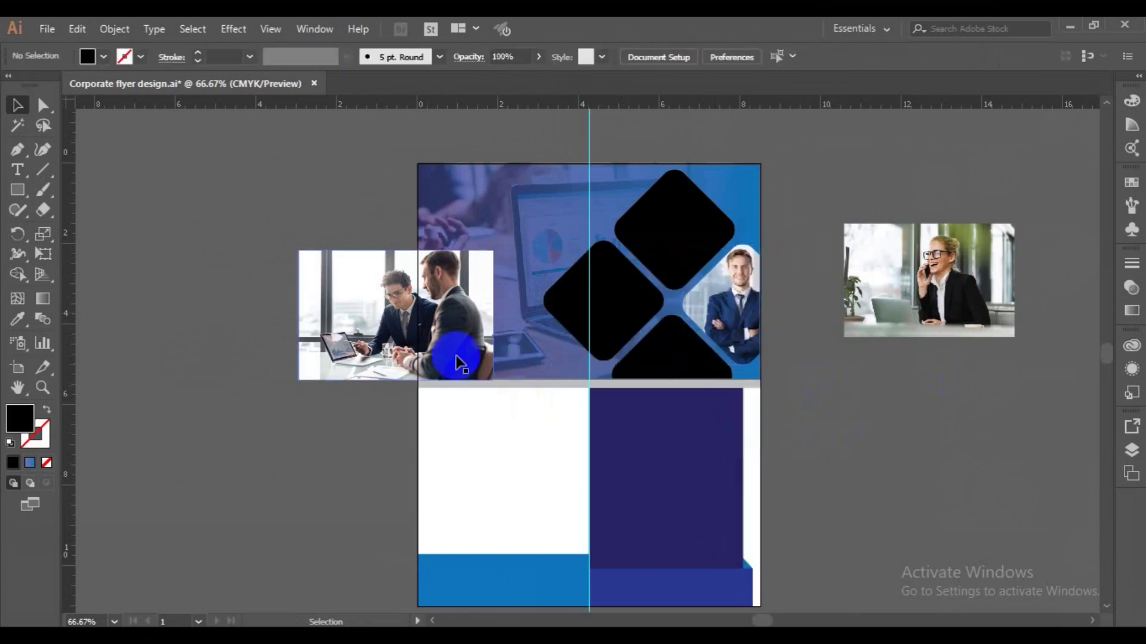
Position and shrink the laptop meeting photo behind the left diamond, now brought to front
drag(455, 358, 586, 345)
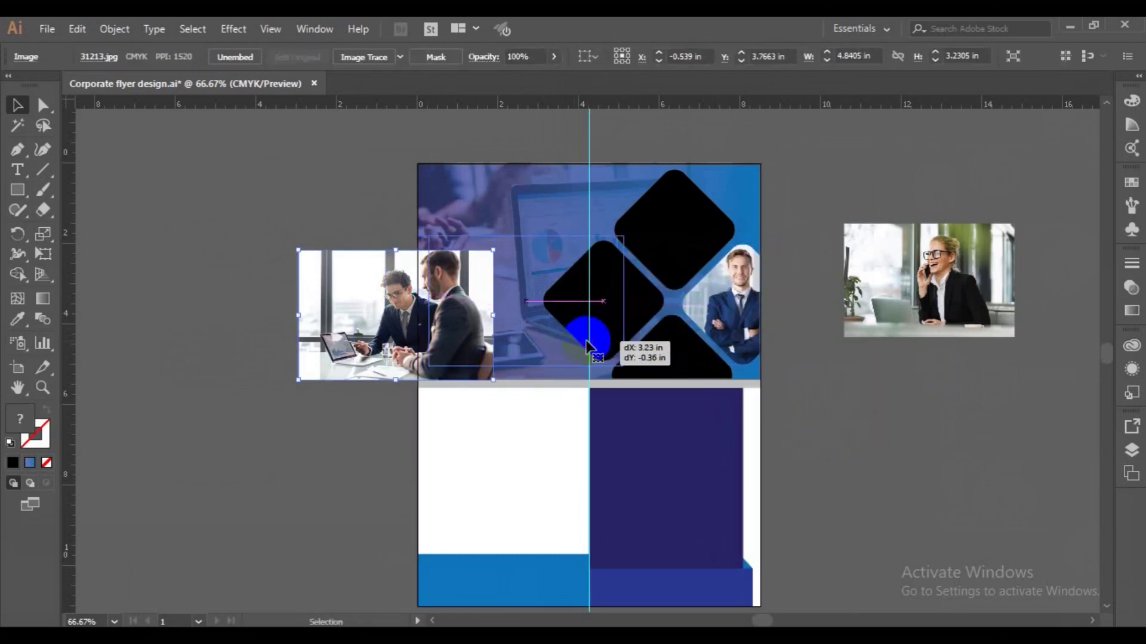
click(643, 331)
right_click(643, 279)
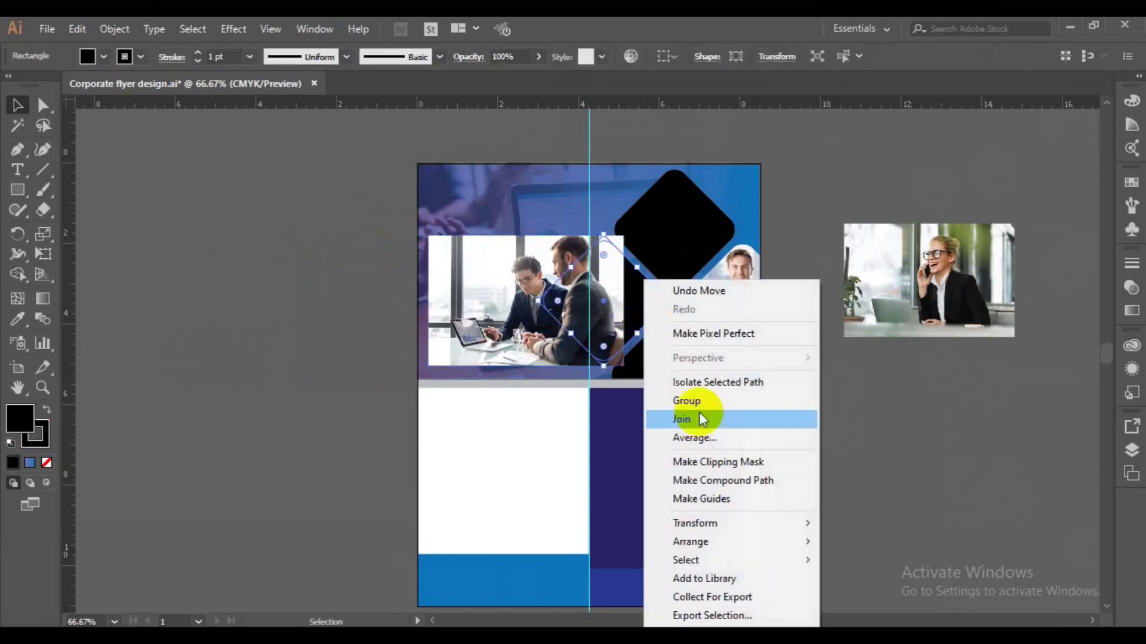
click(875, 543)
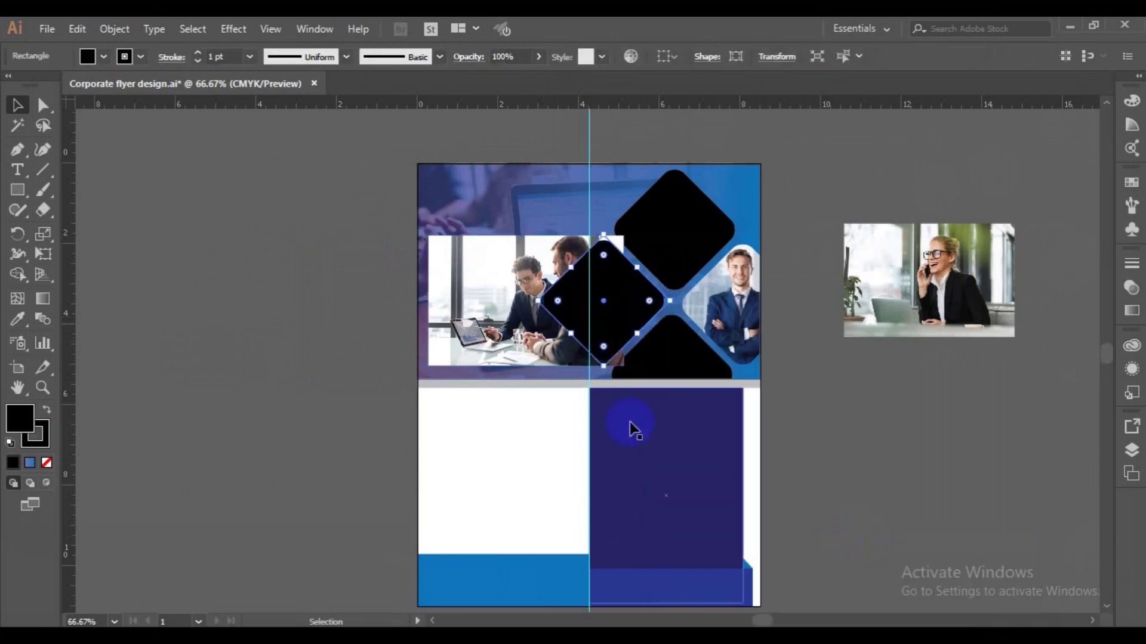
drag(463, 321, 506, 324)
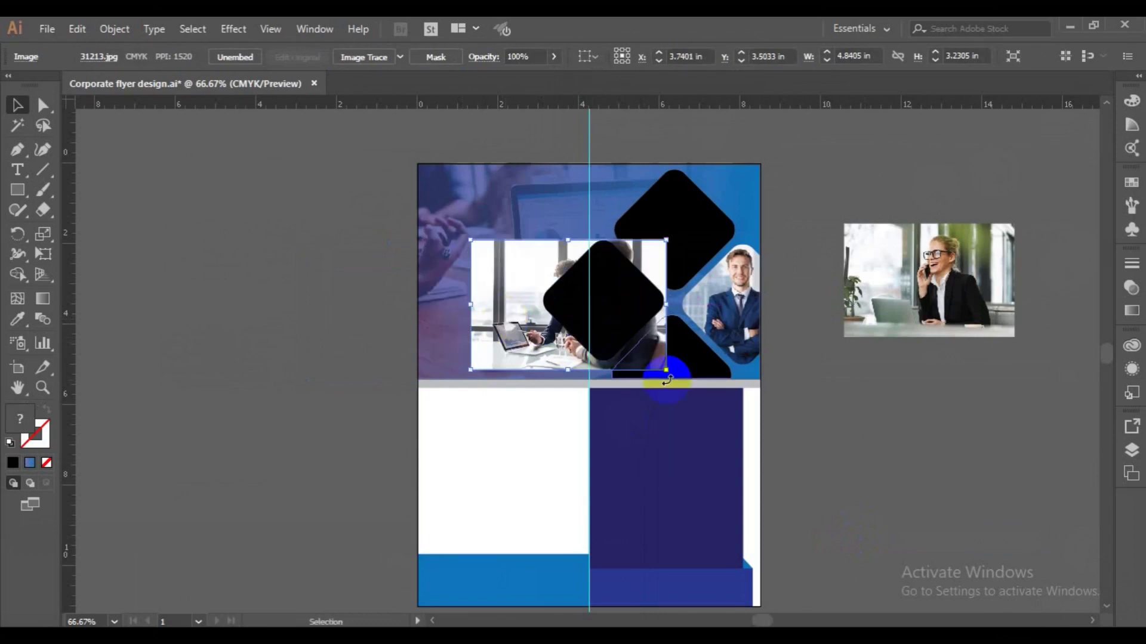
drag(666, 373, 663, 367)
drag(545, 343, 561, 341)
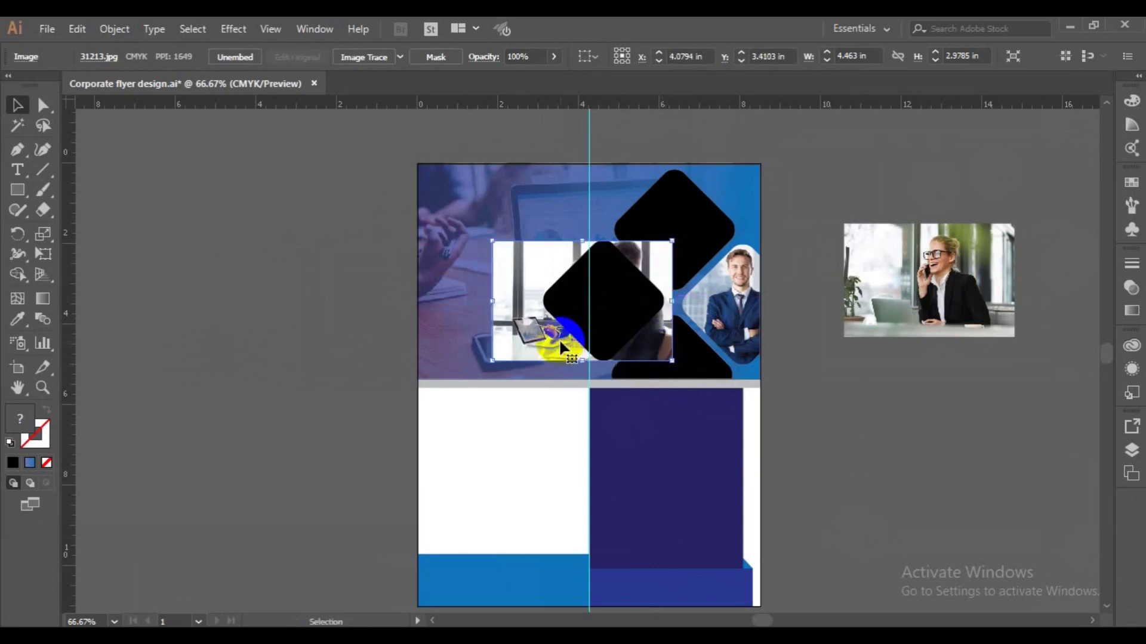
Clip the laptop photo into the left diamond and move the woman-on-phone photo onto the top diamond
shift+click(624, 329)
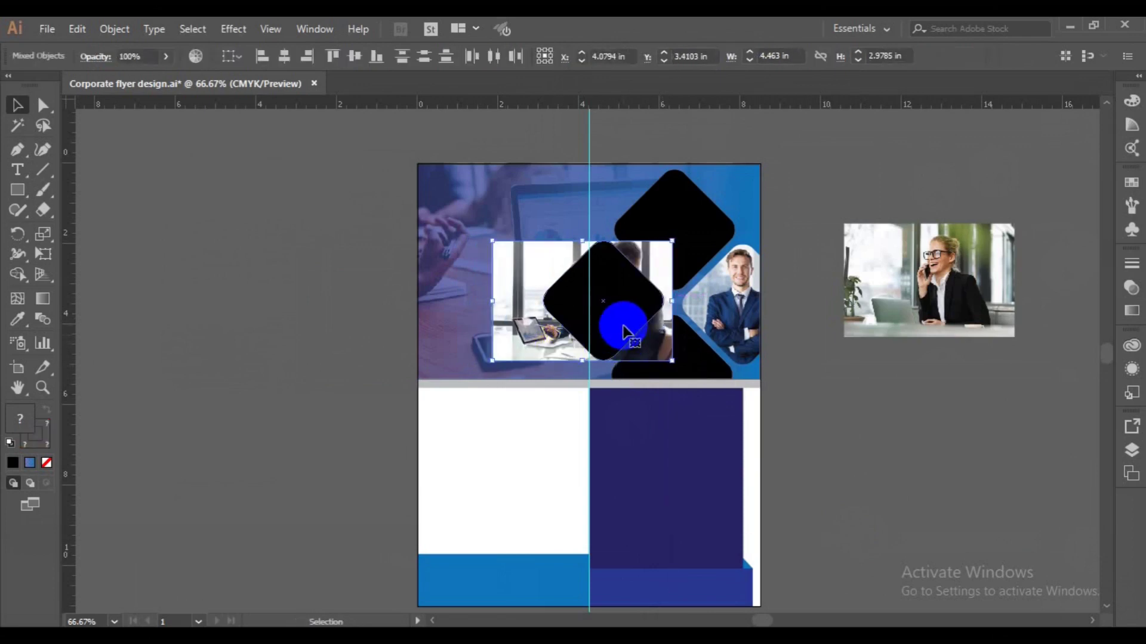
right_click(622, 327)
click(708, 446)
click(875, 448)
drag(923, 289, 682, 246)
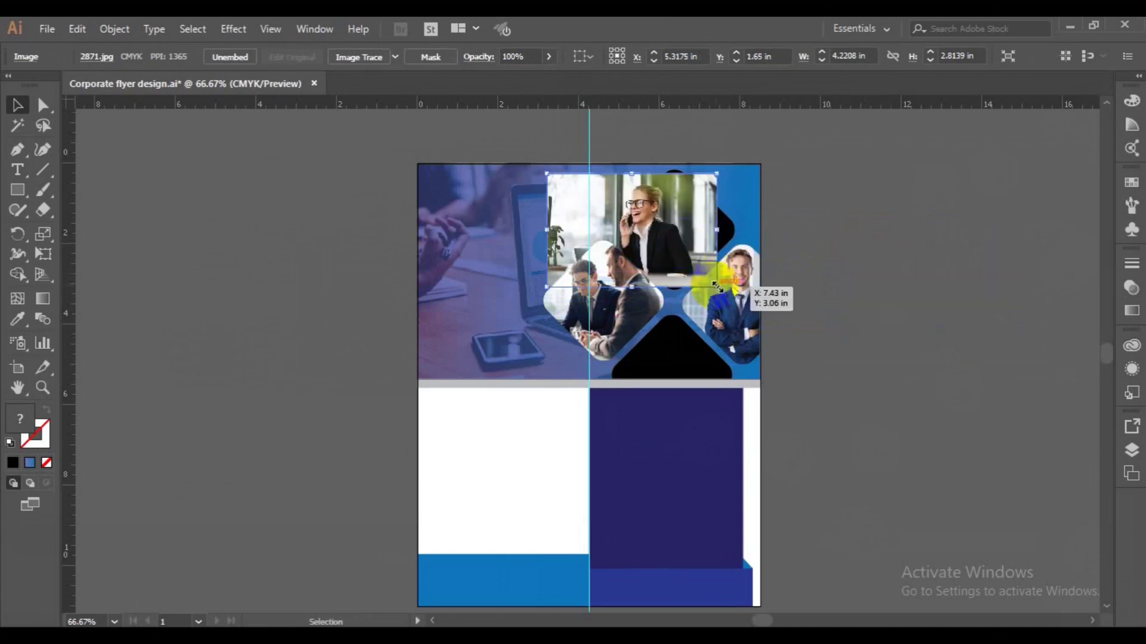
Enlarge the woman-on-phone photo and align it behind the top diamond, brought to front
drag(716, 286, 725, 293)
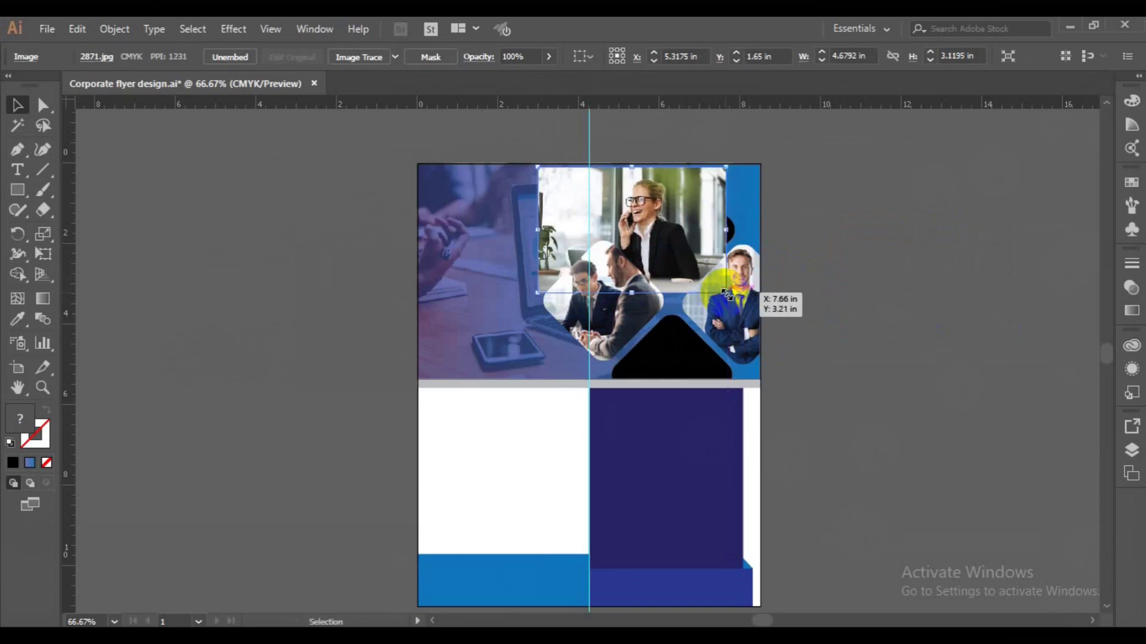
click(800, 225)
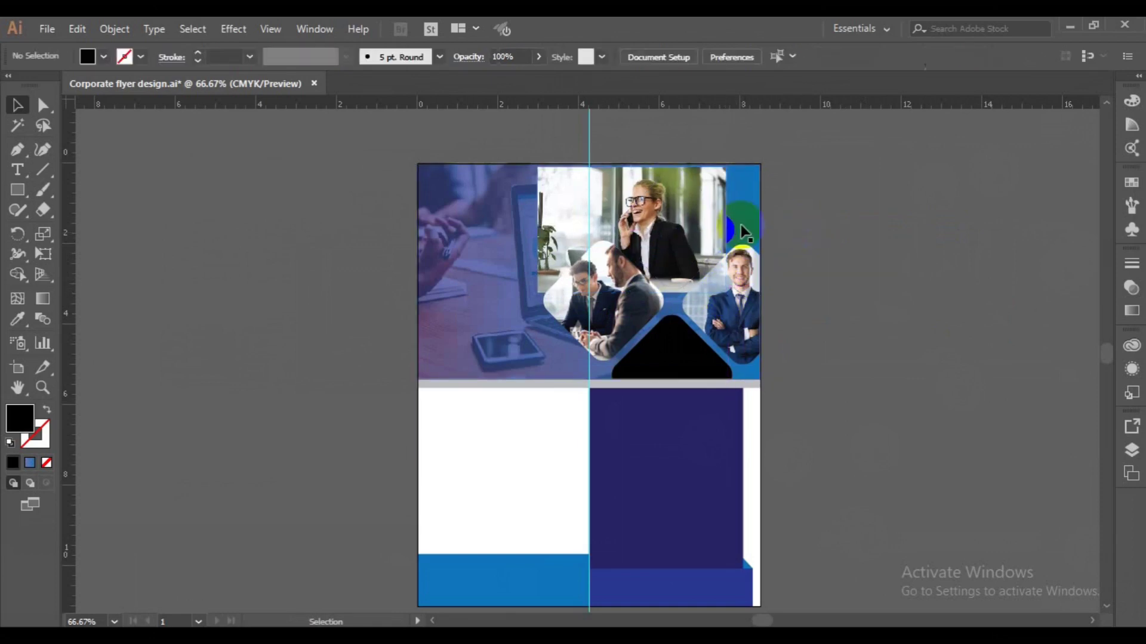
click(729, 229)
right_click(733, 227)
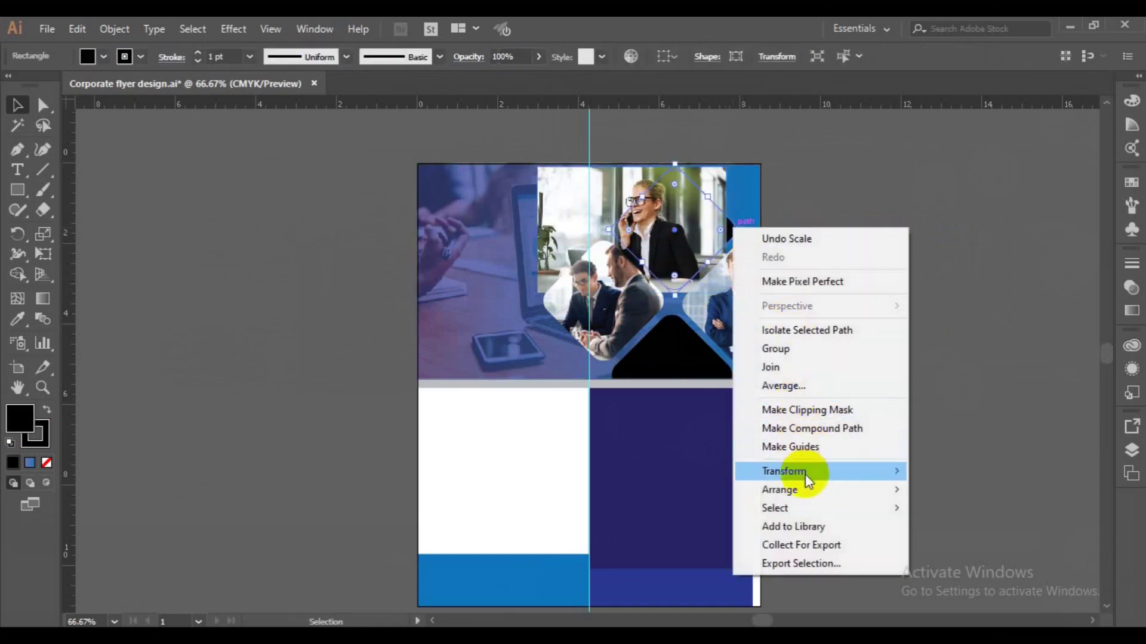
click(958, 488)
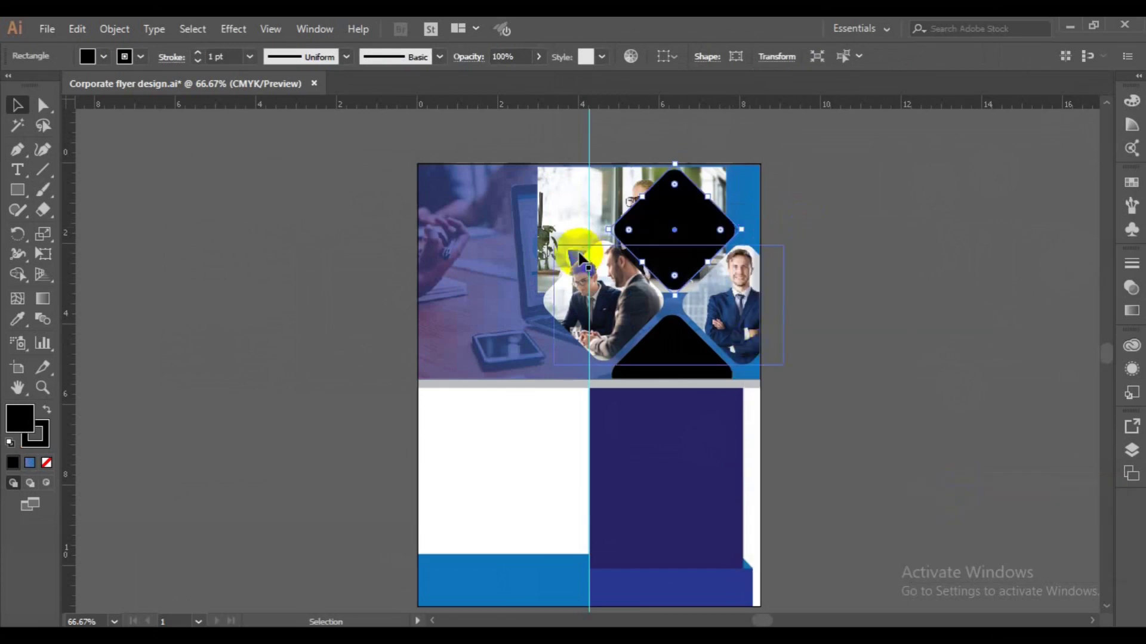
click(558, 210)
drag(594, 213, 615, 220)
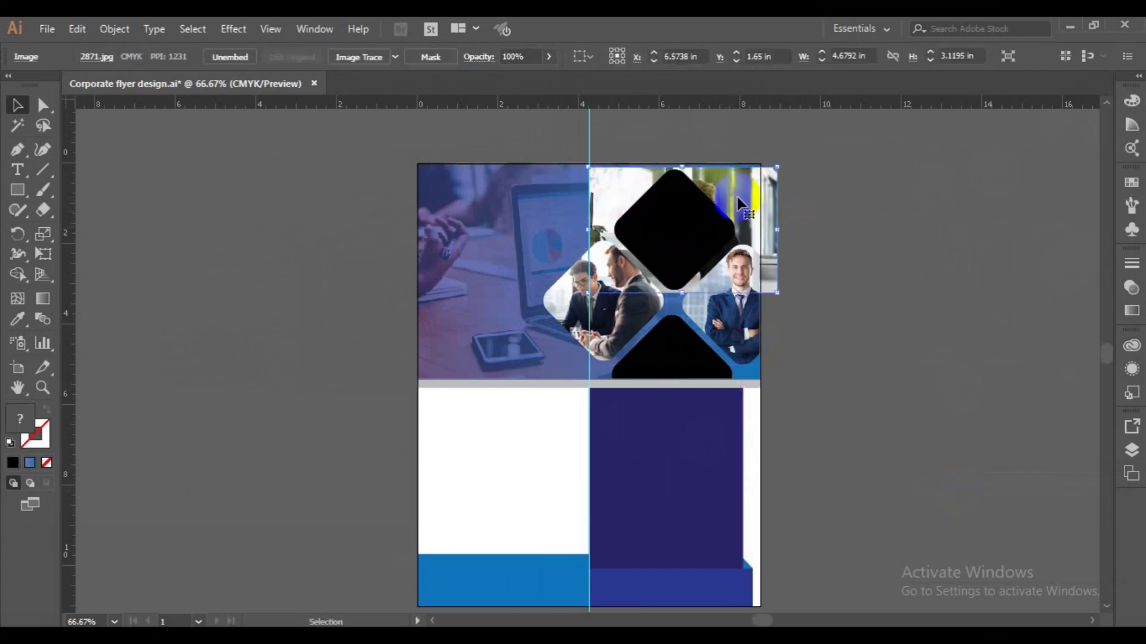
key(Left)
key(Left)
key(Left)
key(Left)
key(Left)
key(Left)
key(Left)
key(Left)
key(Left)
key(Left)
key(Left)
key(Left)
key(Left)
key(Left)
key(Left)
key(Left)
Clip the woman-on-phone photo into the top diamond and save the flyer
shift+click(704, 213)
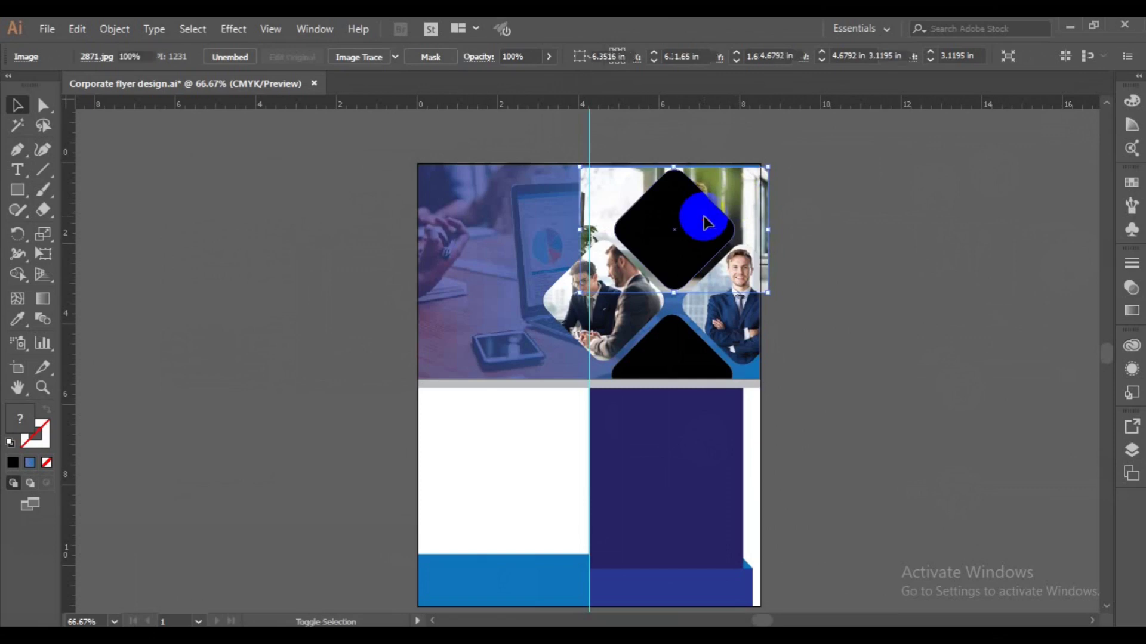
right_click(706, 218)
click(785, 337)
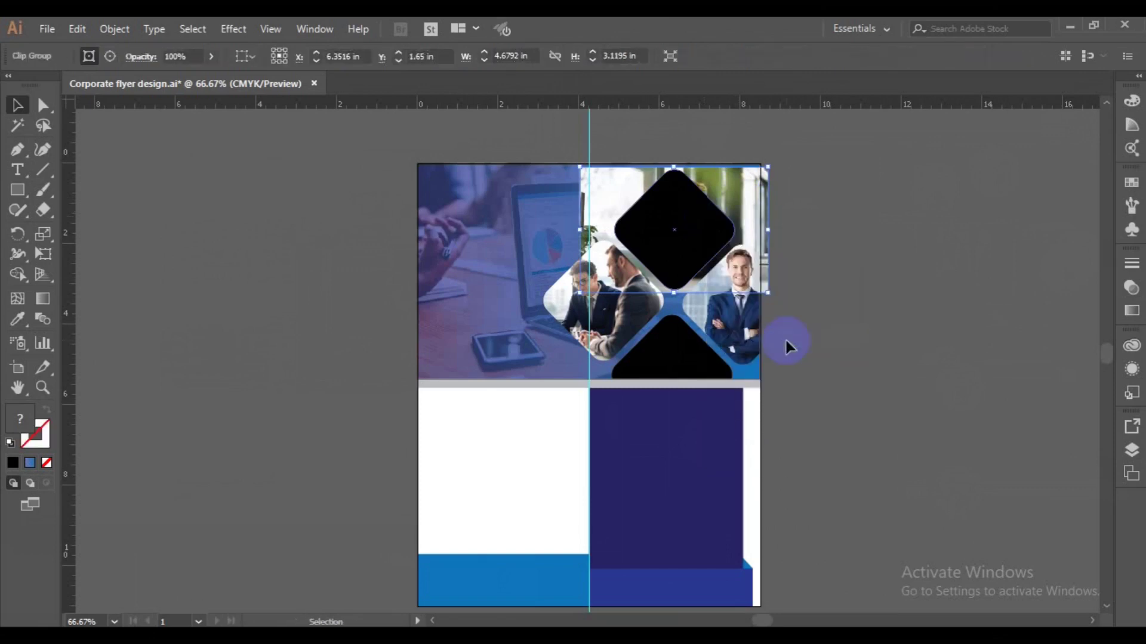
click(880, 328)
key(ctrl+s)
Turn the black triangle below the diamonds white and place a placeholder text object beside the flyer
click(662, 358)
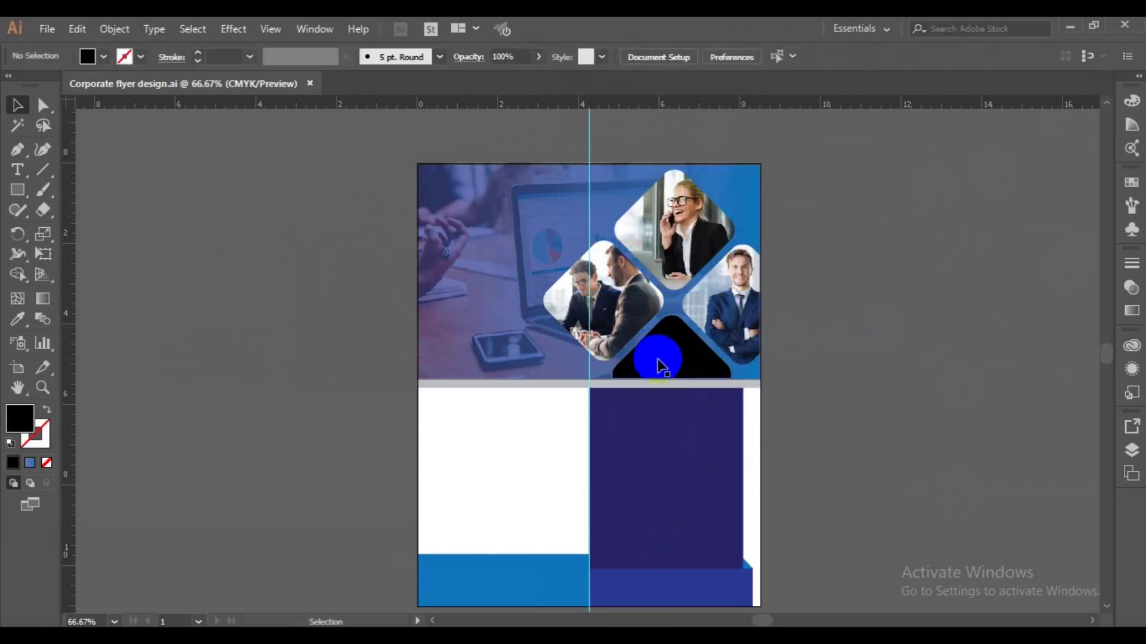
click(17, 319)
click(447, 564)
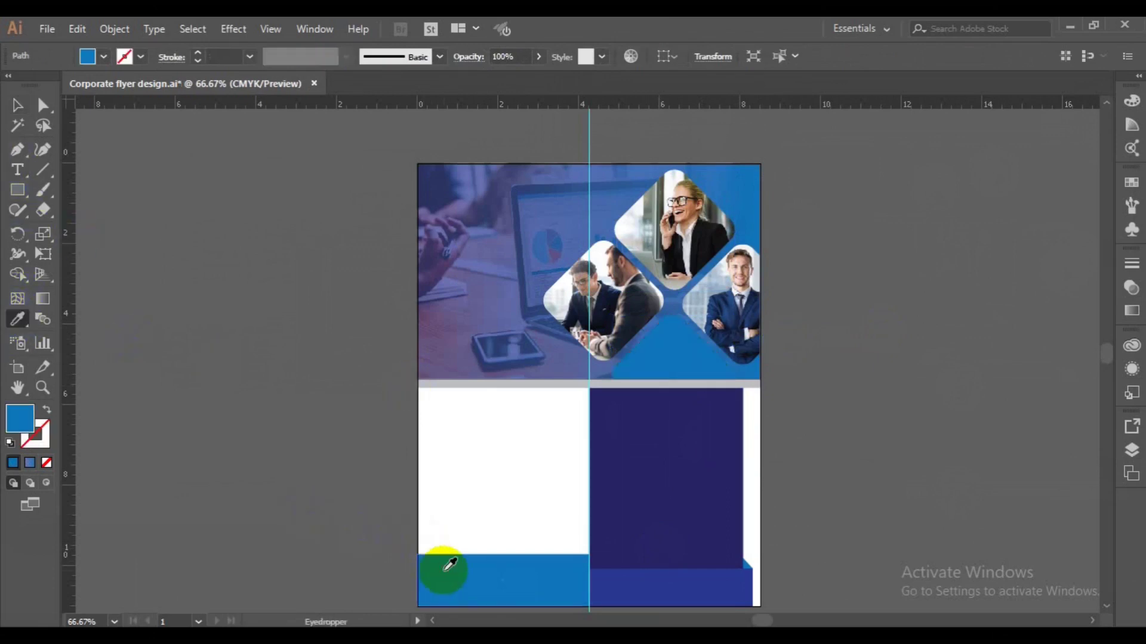
click(501, 511)
click(17, 105)
click(187, 300)
click(18, 171)
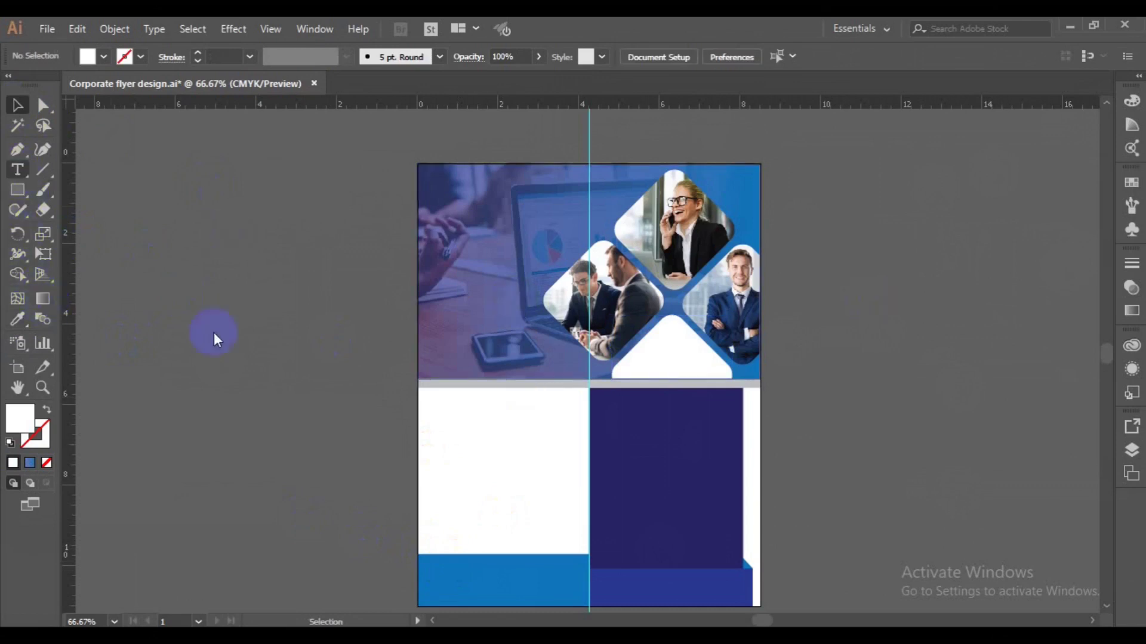
click(287, 382)
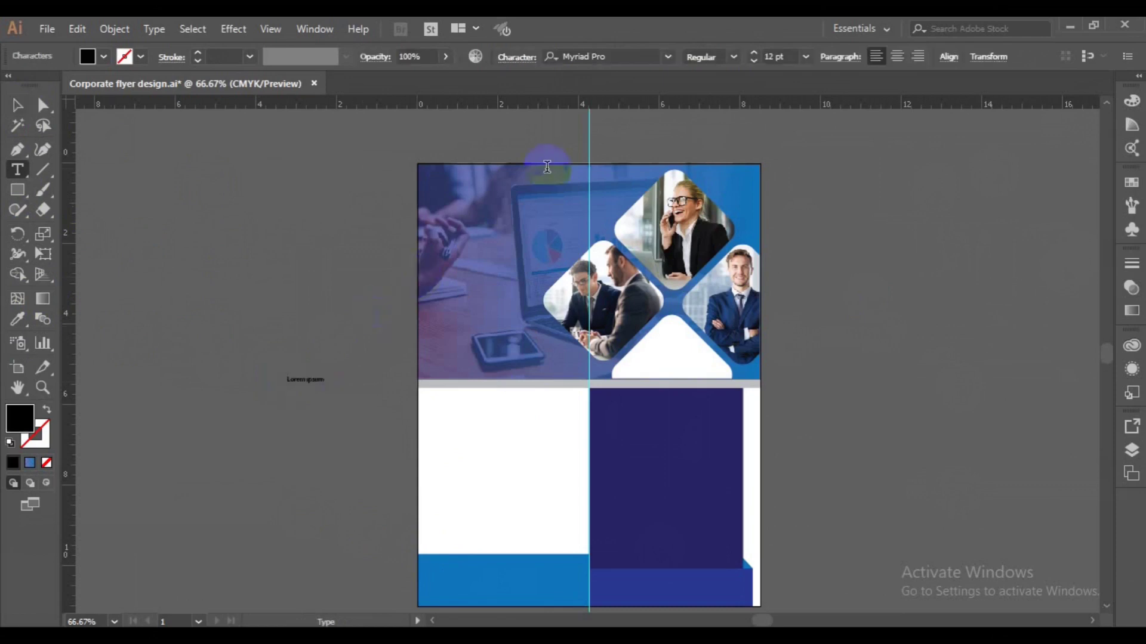
Highlight and edit the Lorem ipsum placeholder text beside the flyer
drag(310, 379, 338, 380)
drag(321, 380, 279, 383)
click(303, 385)
key(Escape)
ctrl+click(409, 327)
double_click(296, 382)
key(Escape)
Select the Lorem ipsum text object and delete it
ctrl+click(248, 281)
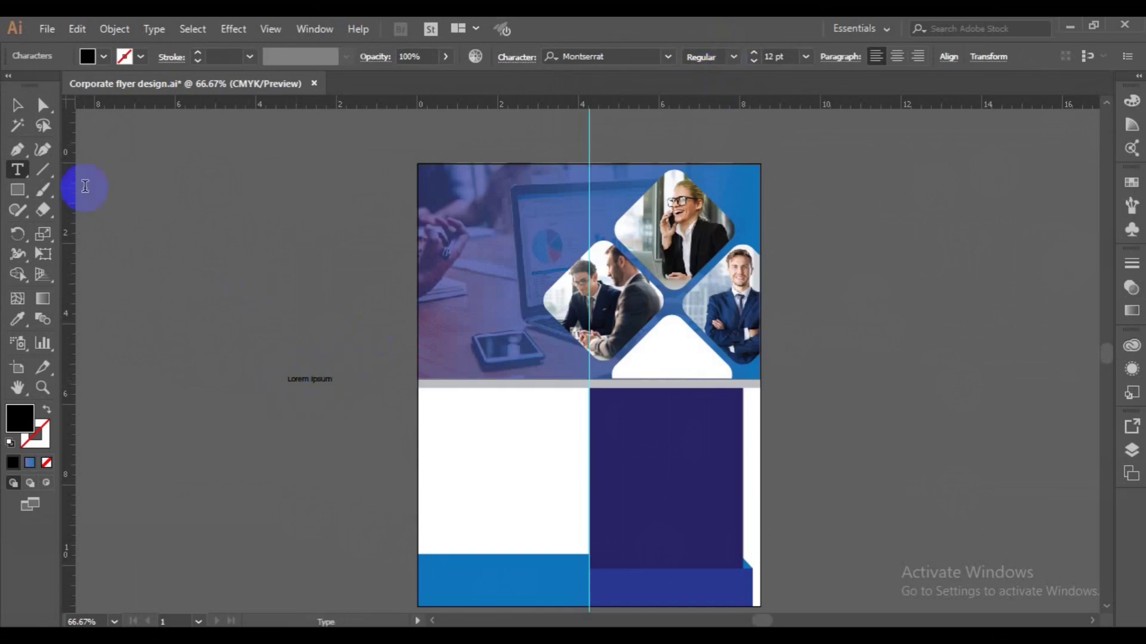
click(18, 110)
click(306, 379)
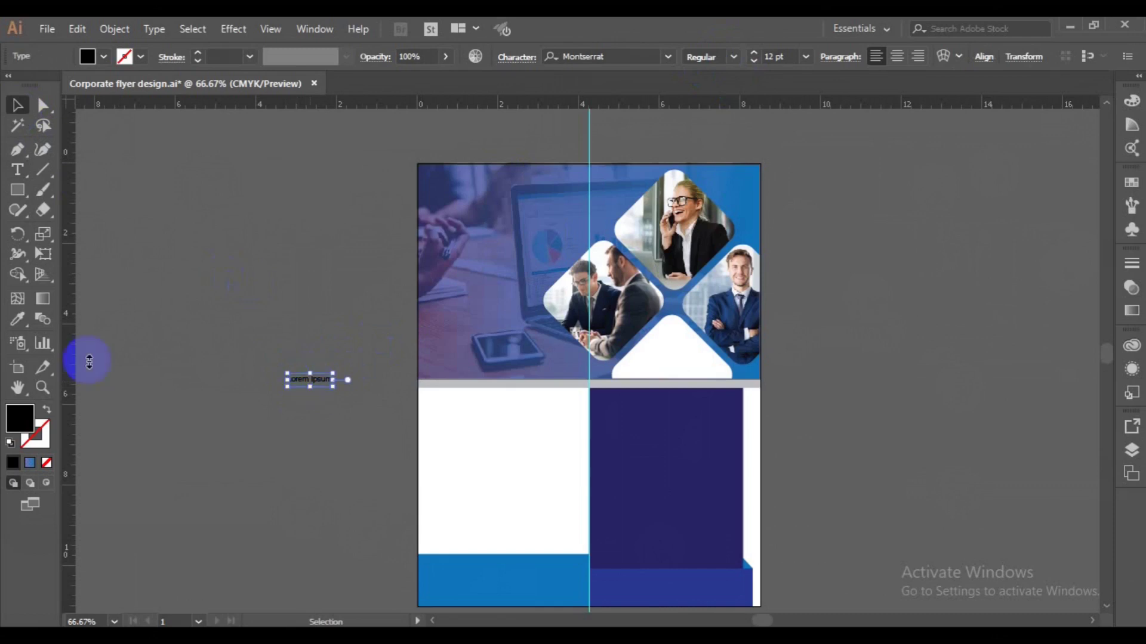
click(17, 174)
triple_click(302, 380)
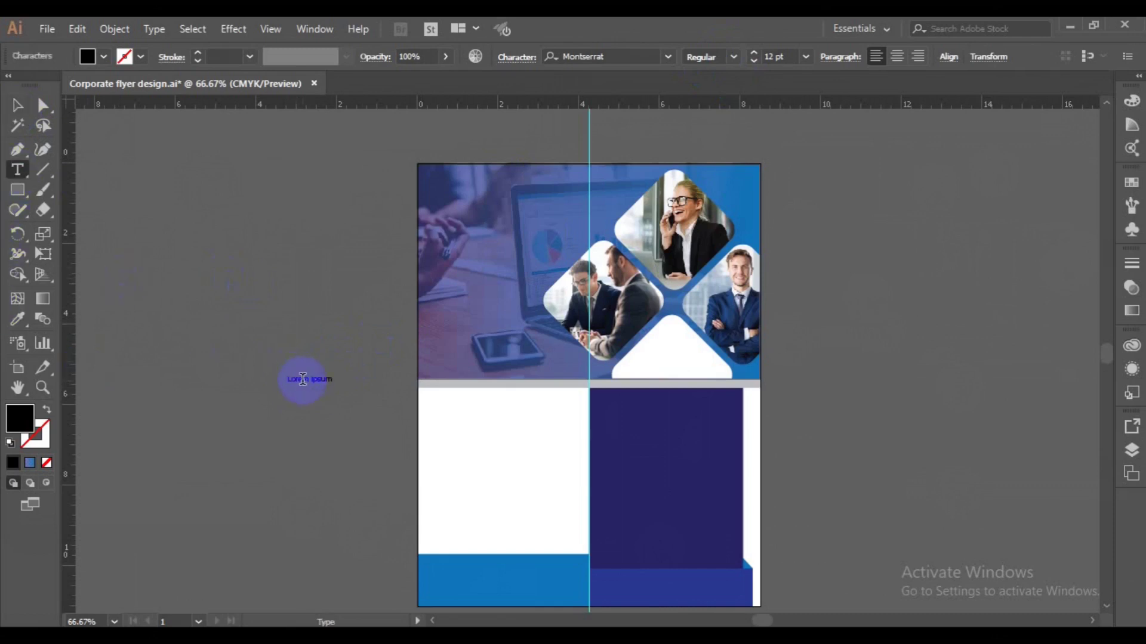
ctrl+click(355, 371)
click(17, 107)
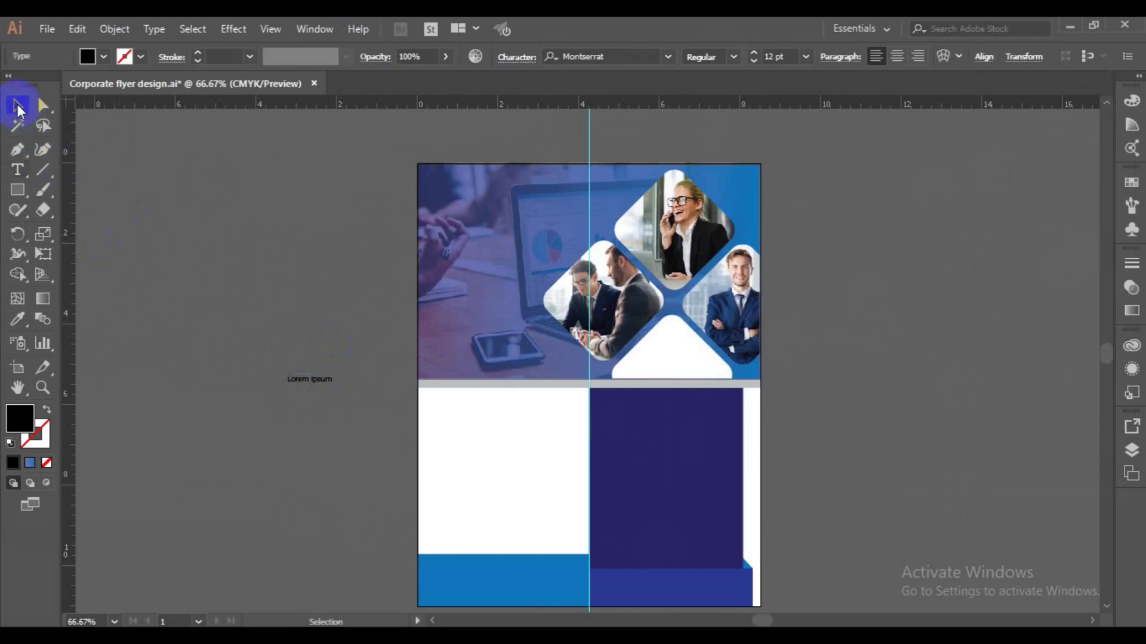
key(Delete)
Create a new 36 pt text object left of the flyer and erase its placeholder words
click(18, 170)
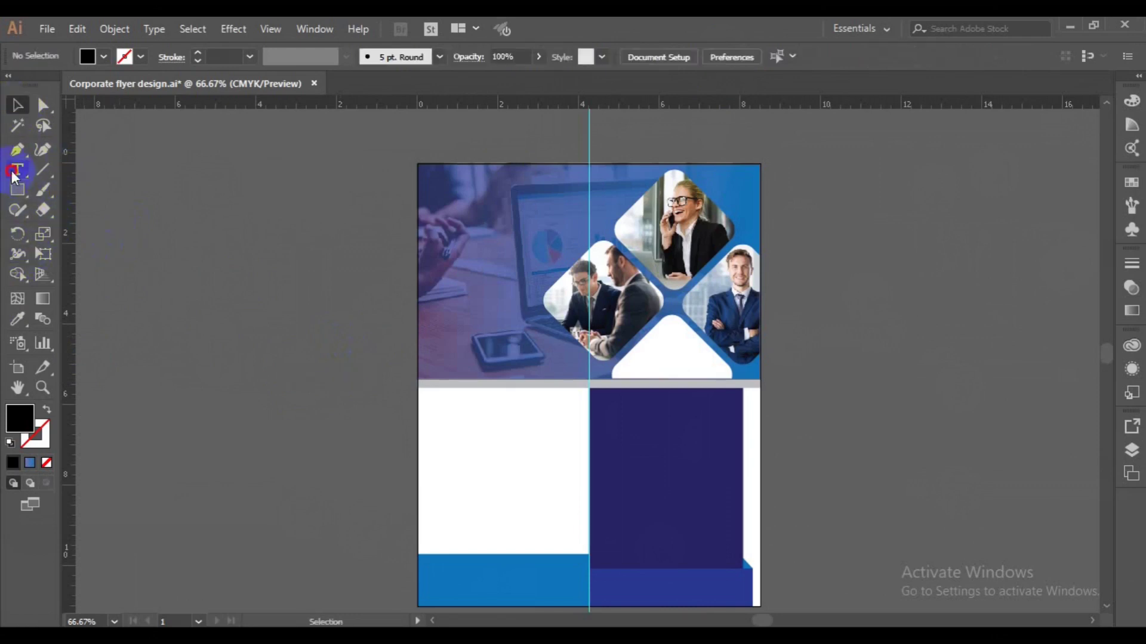
click(166, 254)
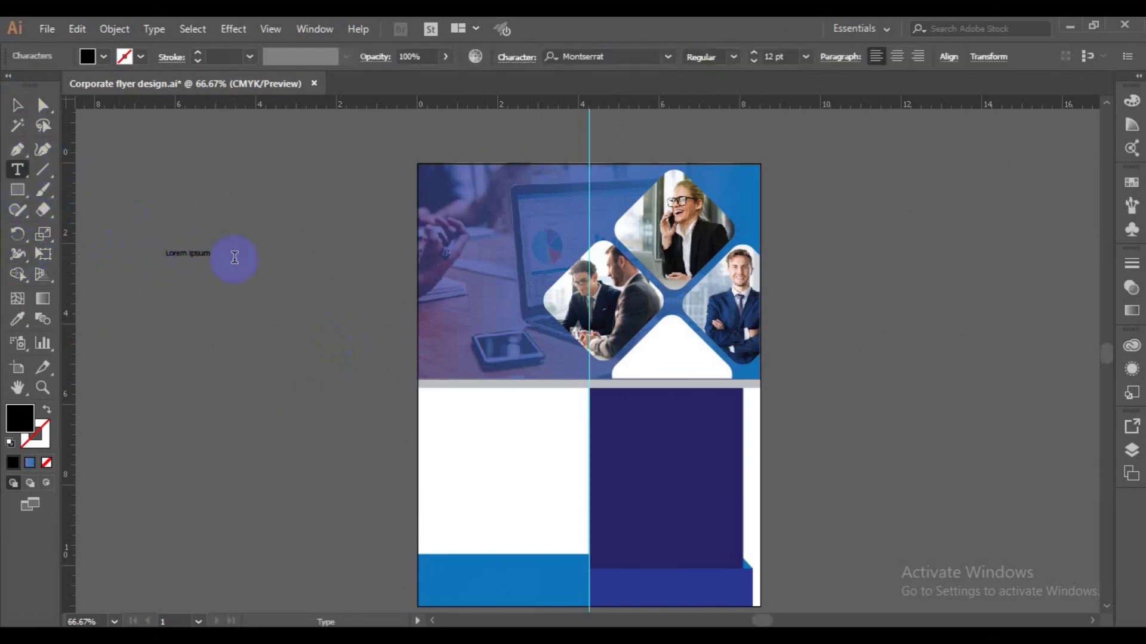
key(Escape)
click(804, 56)
click(836, 296)
click(295, 252)
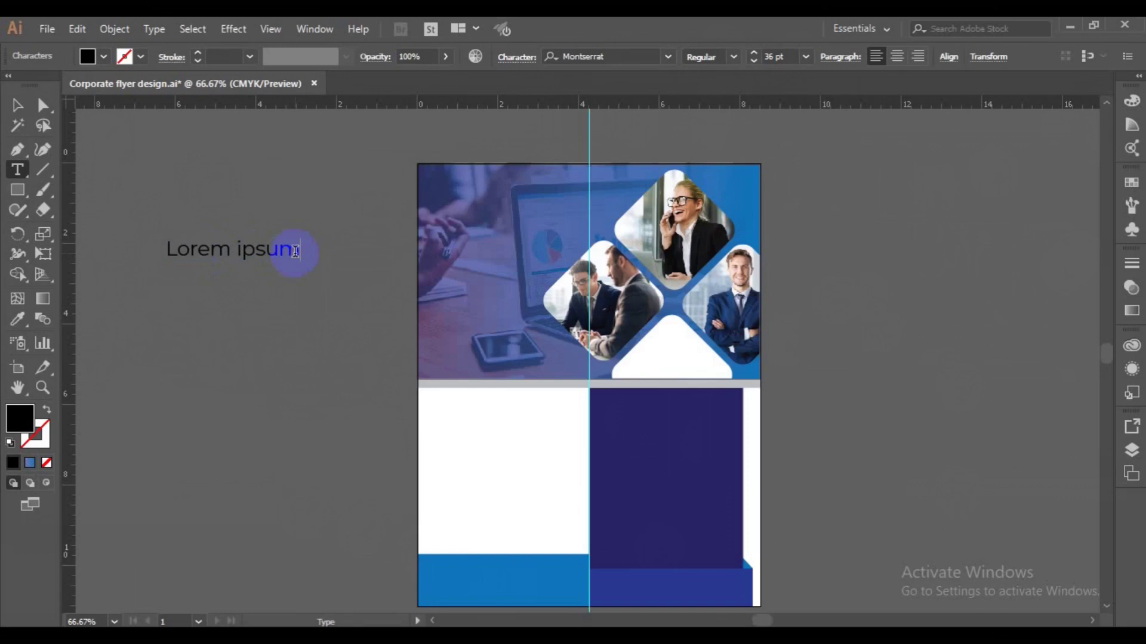
key(BackSpace)
key(BackSpace)
key(BackSpace)
key(BackSpace)
key(BackSpace)
key(BackSpace)
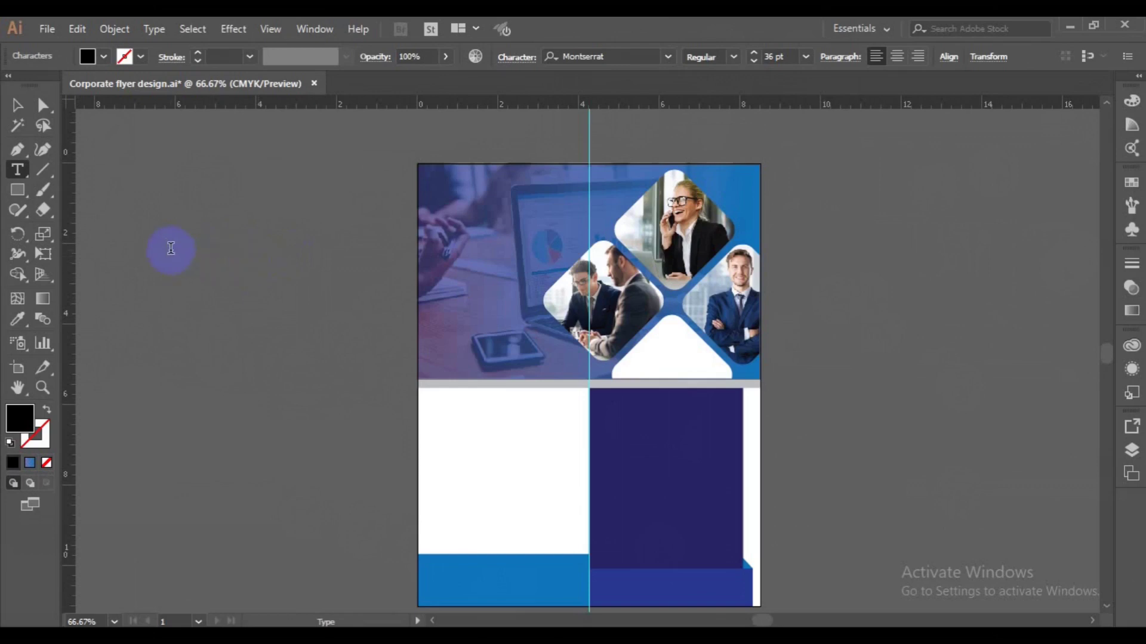
Type the headline 'Hello we help you' / 'turn your ideas into reality' and drag it onto the photo
text(Hello we)
text( help )
text(you)
key(Return)
text(turn your ideas into )
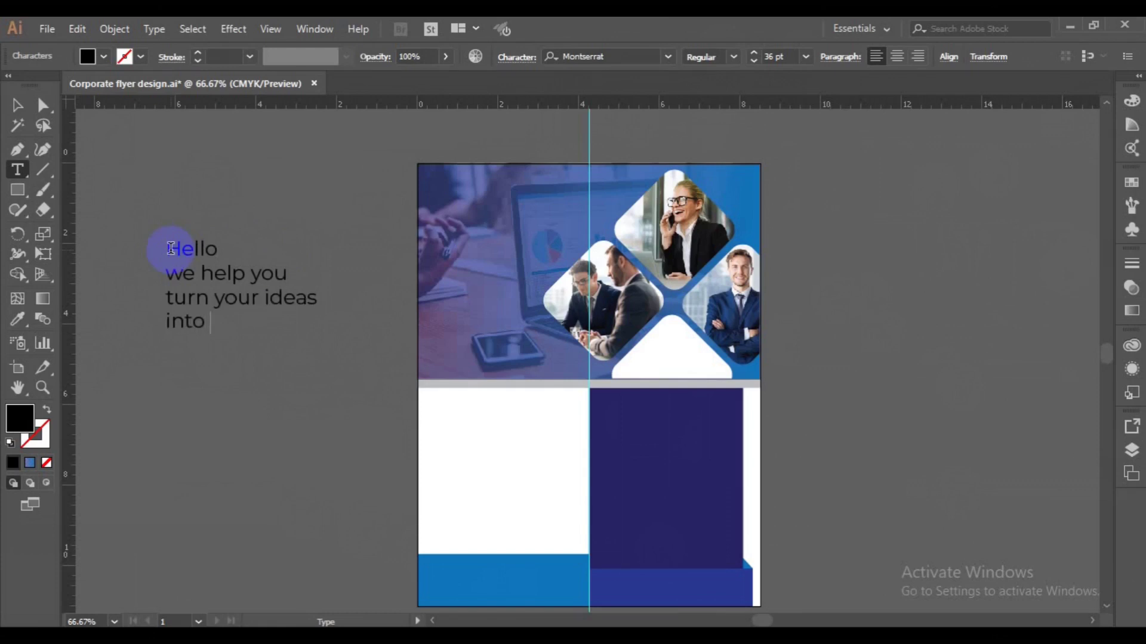
text(reality)
click(17, 105)
drag(200, 294, 378, 306)
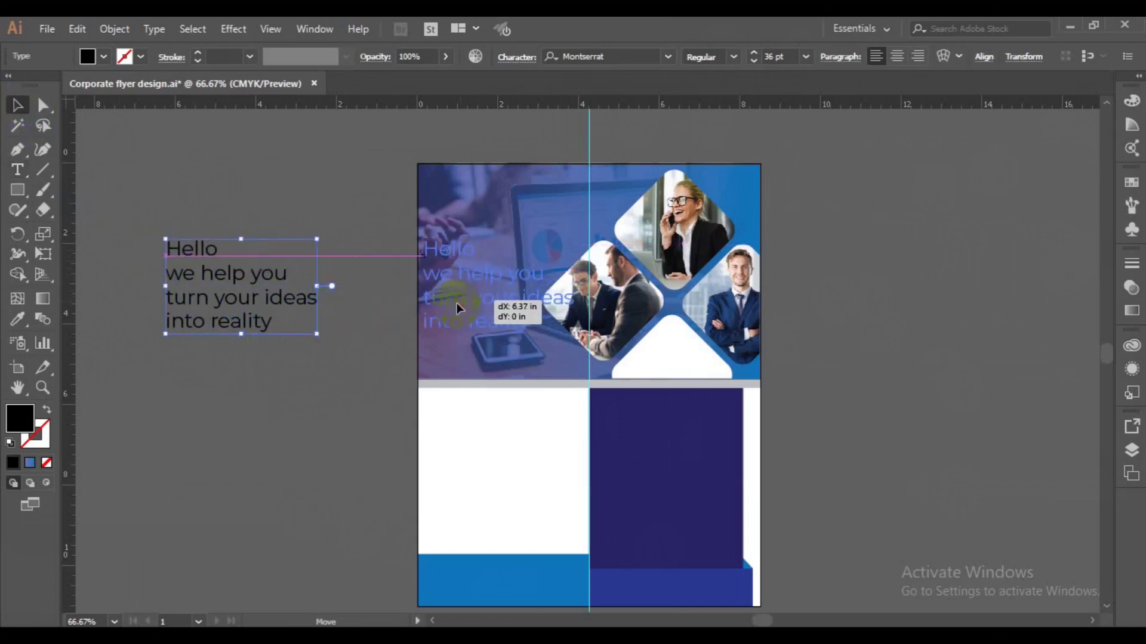
Drop the headline at the photo's left edge and make it white, Medium, 21 pt
drag(379, 307, 456, 302)
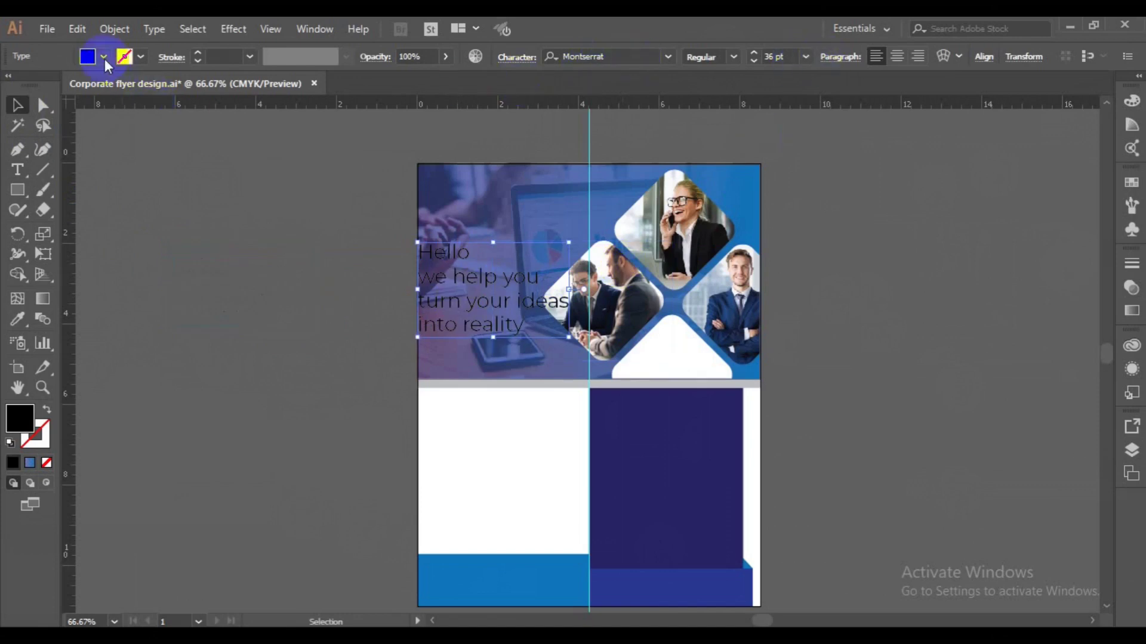
click(103, 56)
click(35, 85)
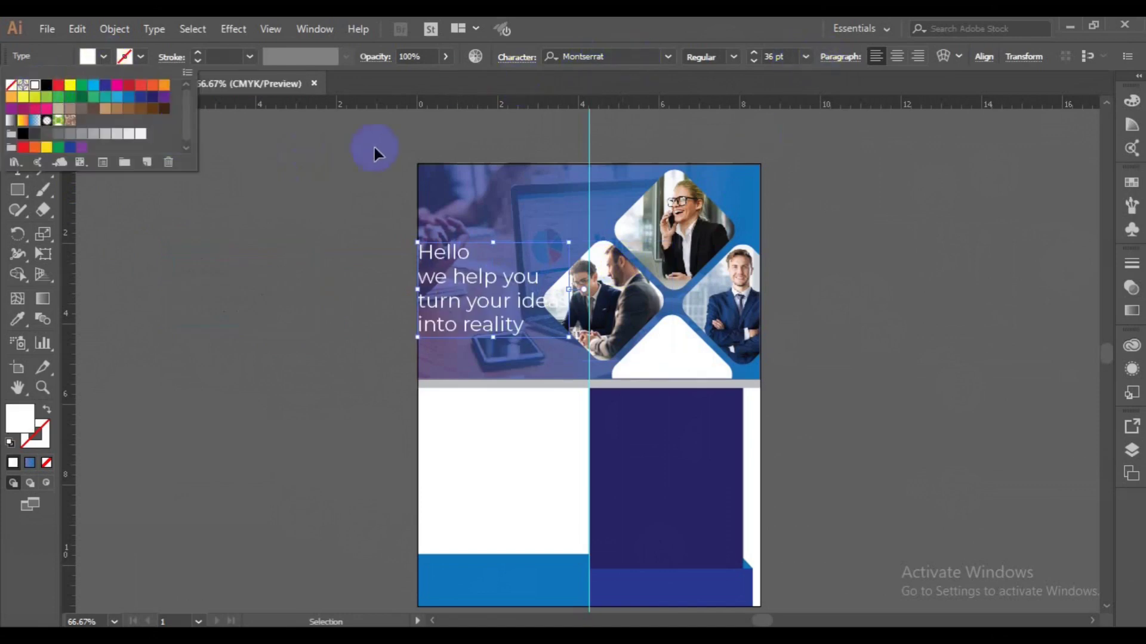
click(732, 58)
click(729, 221)
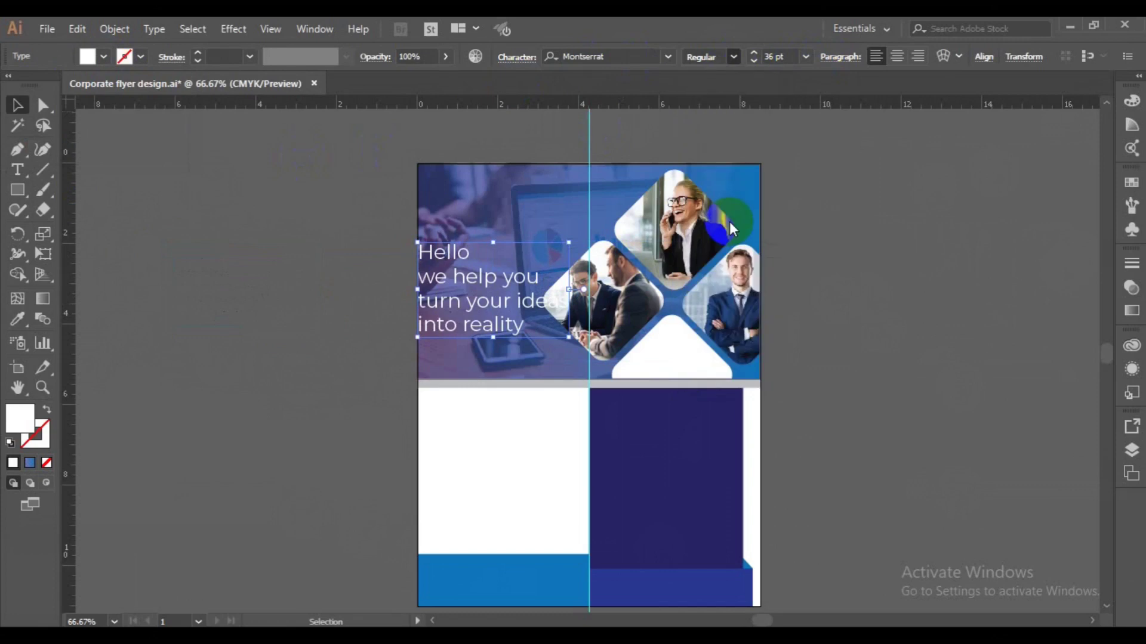
click(806, 56)
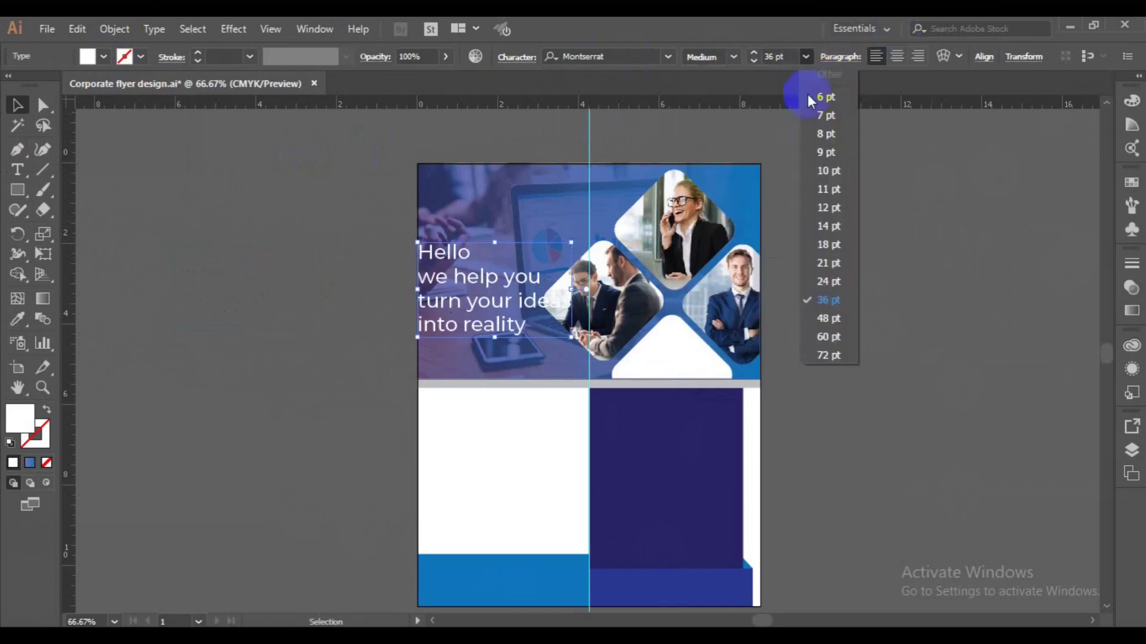
click(828, 263)
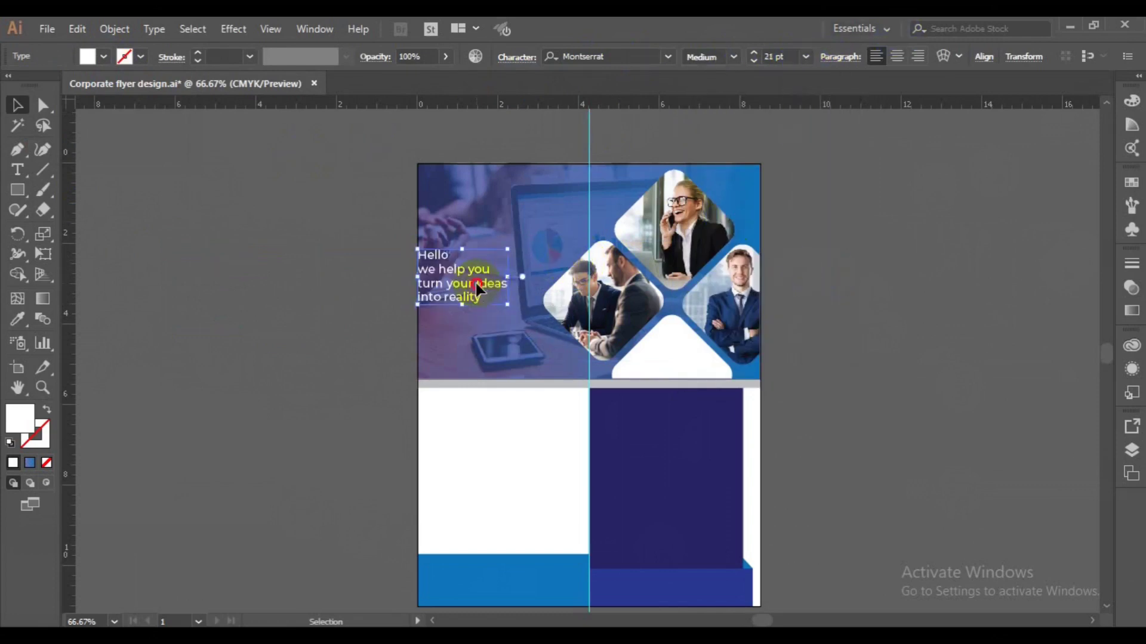
Reposition the headline on the photo while enlarging it from 24 to 30 pt
drag(493, 290, 504, 290)
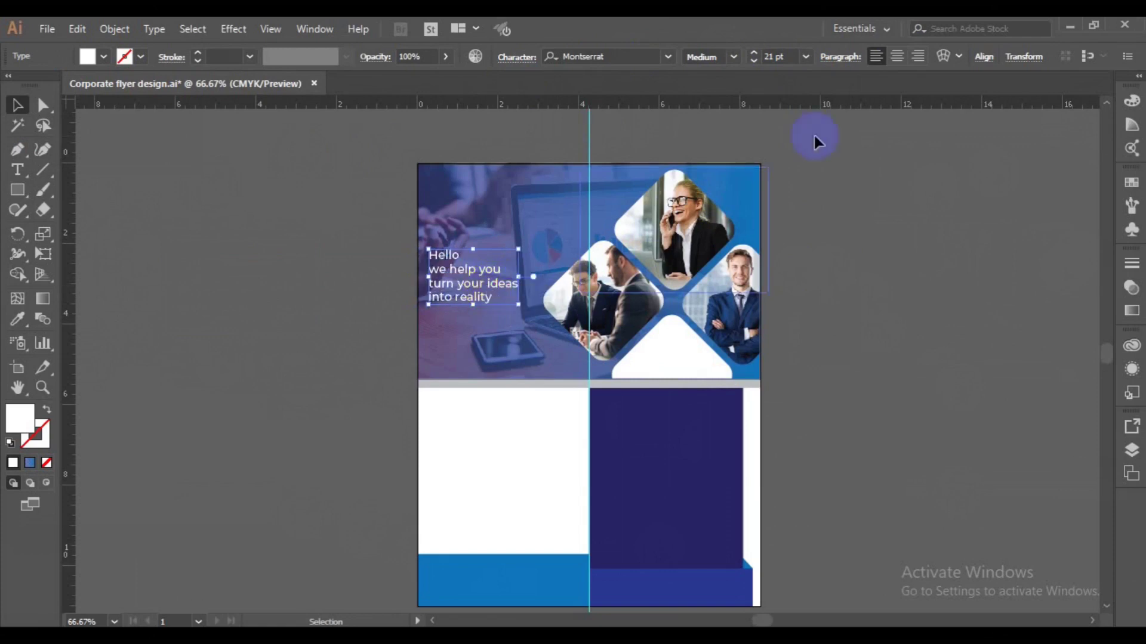
click(806, 57)
click(818, 278)
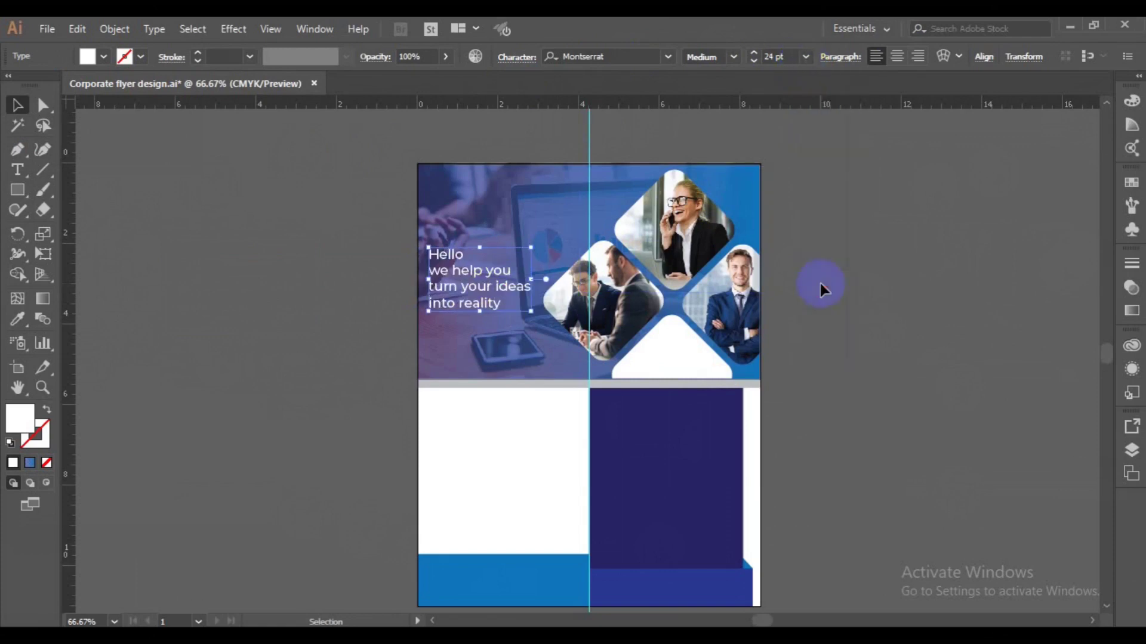
click(754, 52)
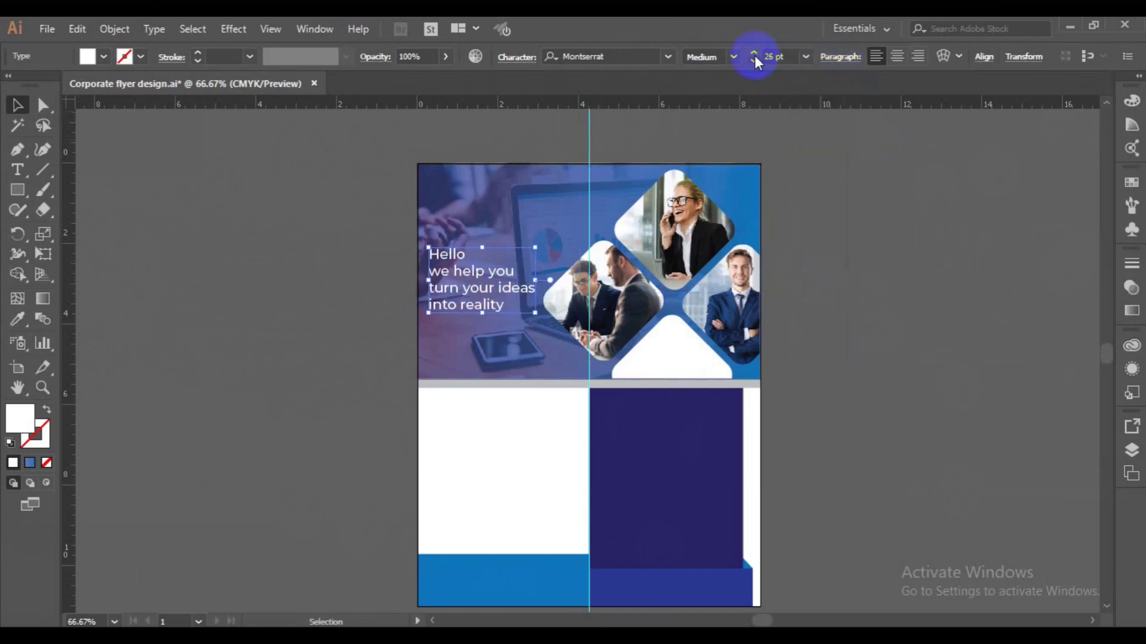
click(754, 52)
drag(481, 296, 476, 293)
click(869, 345)
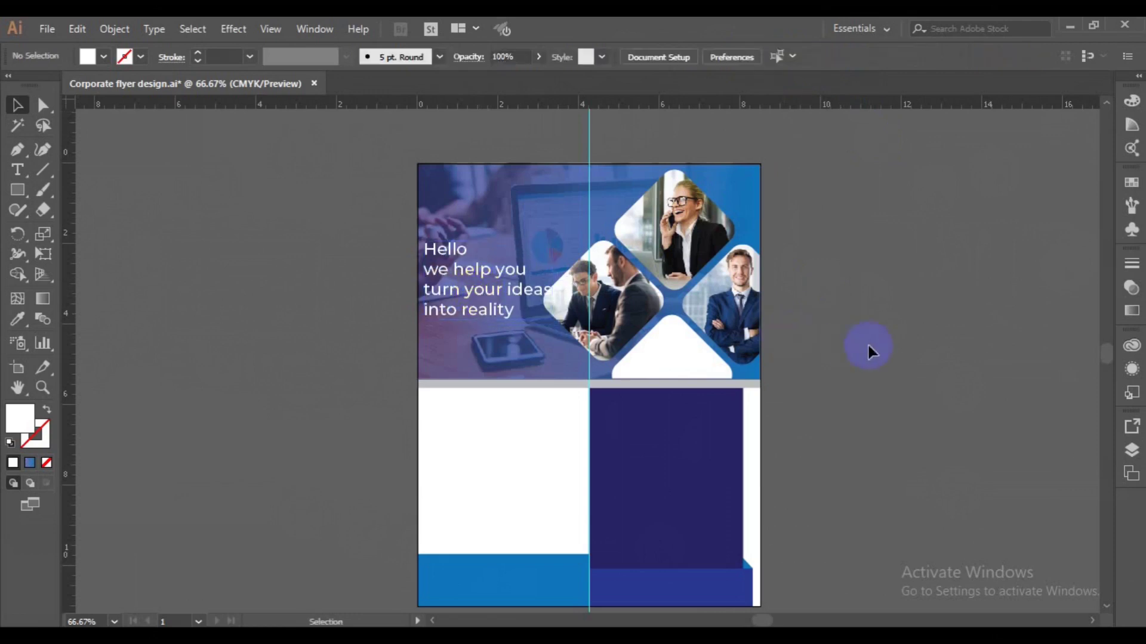
click(512, 312)
Make the headline SemiBold and set its size to 28 pt
click(733, 56)
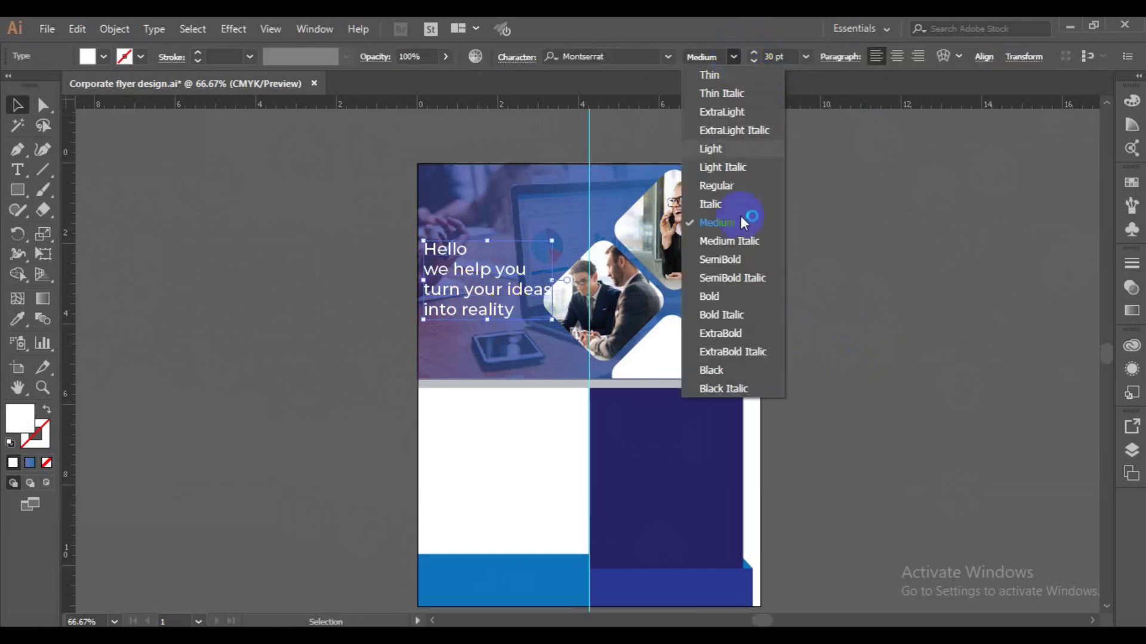
click(740, 261)
click(785, 317)
click(476, 302)
click(805, 58)
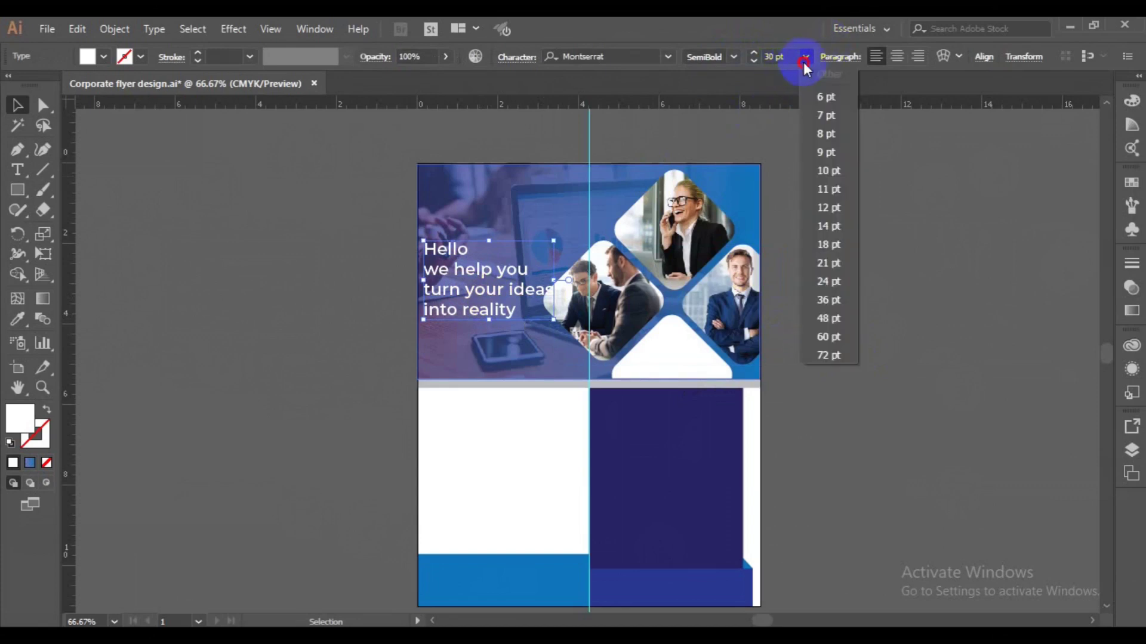
click(839, 281)
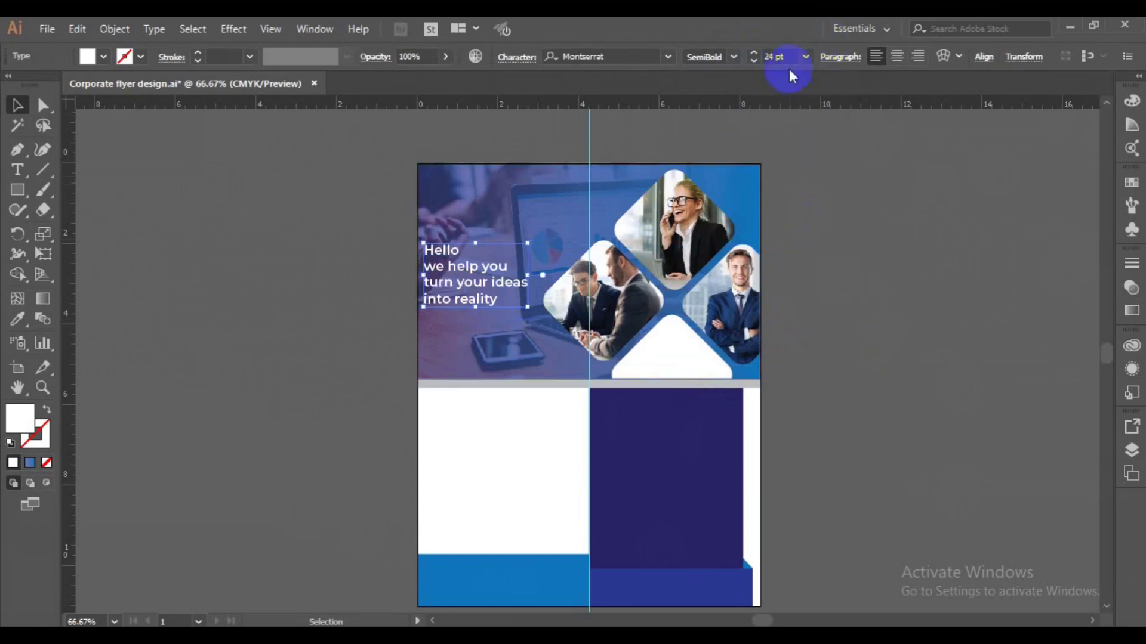
click(753, 53)
click(752, 53)
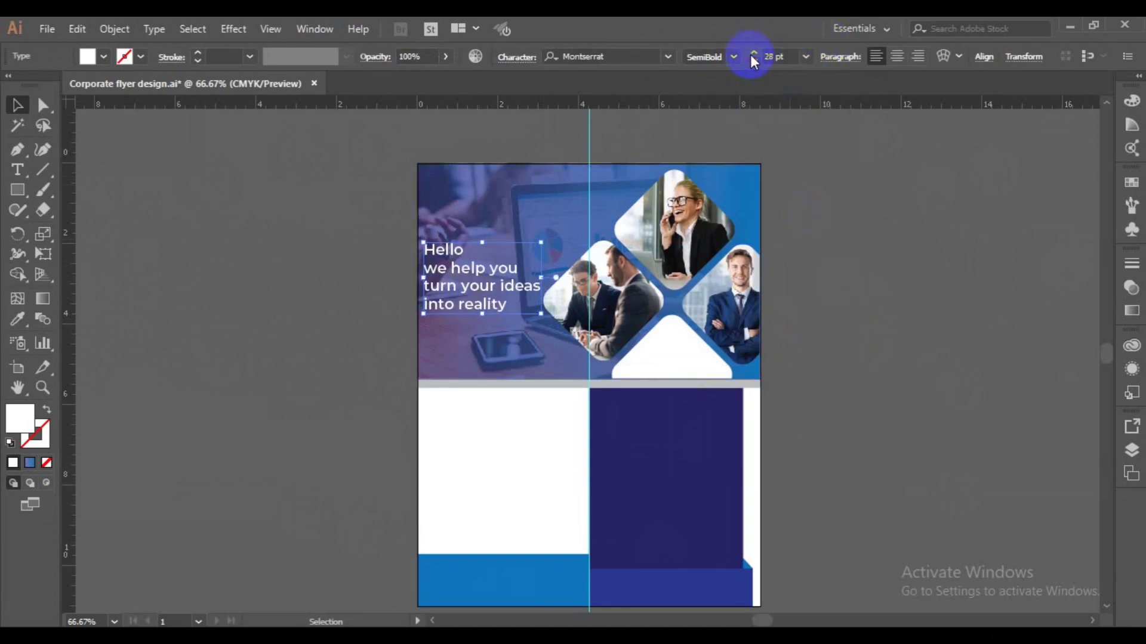
click(866, 266)
click(19, 189)
Draw a thin bar under the headline and left-align it with the text
drag(427, 320, 476, 324)
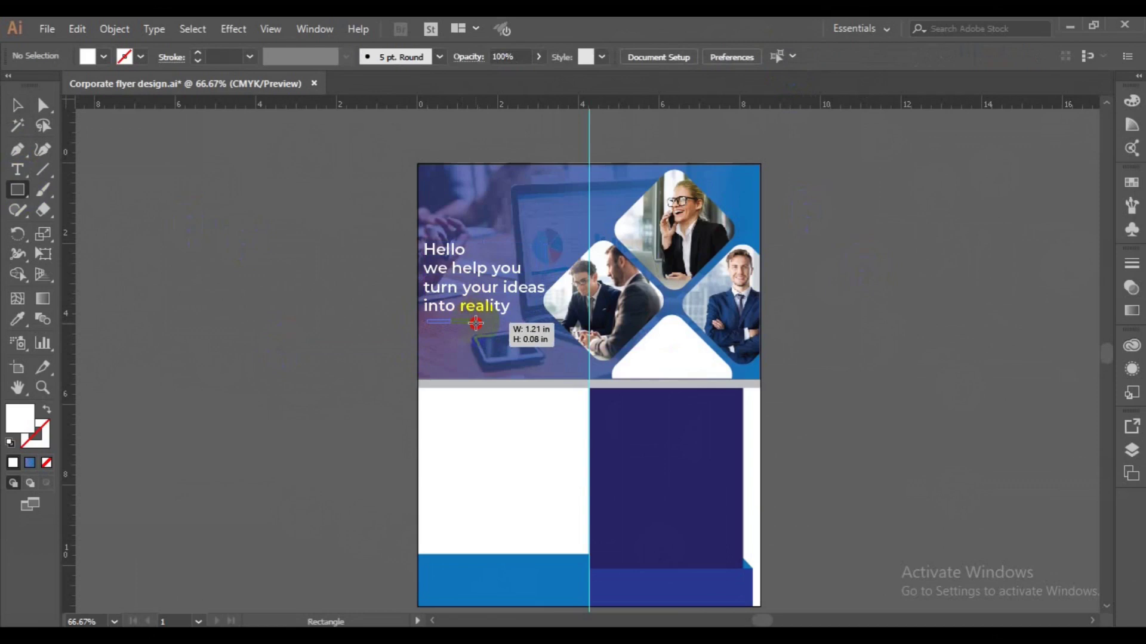
drag(475, 323, 477, 323)
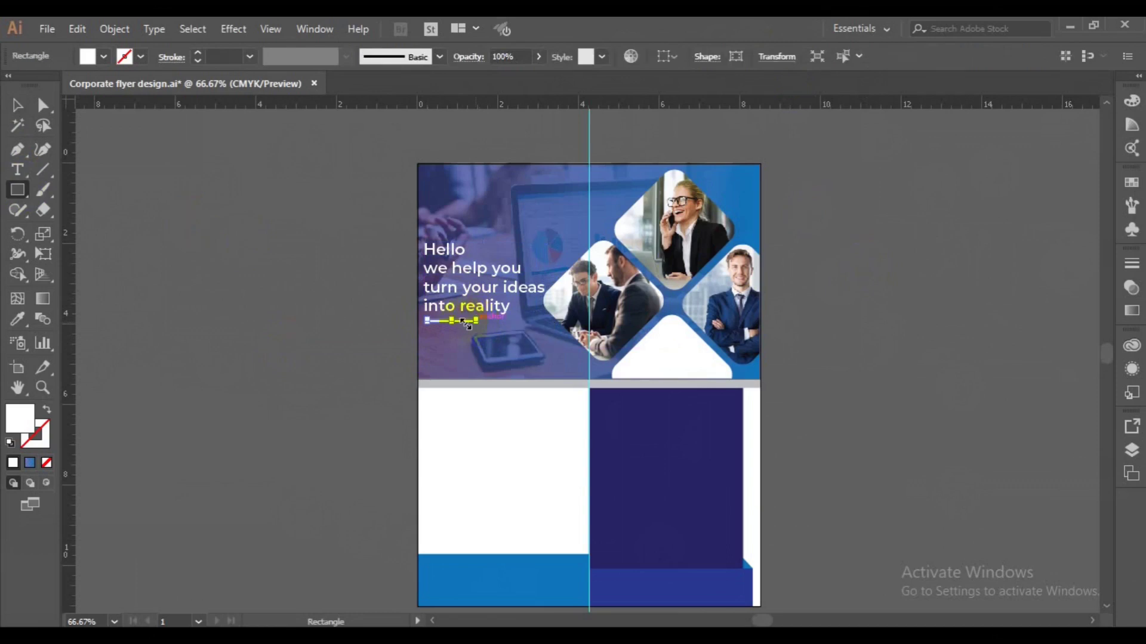
click(17, 105)
shift+click(483, 301)
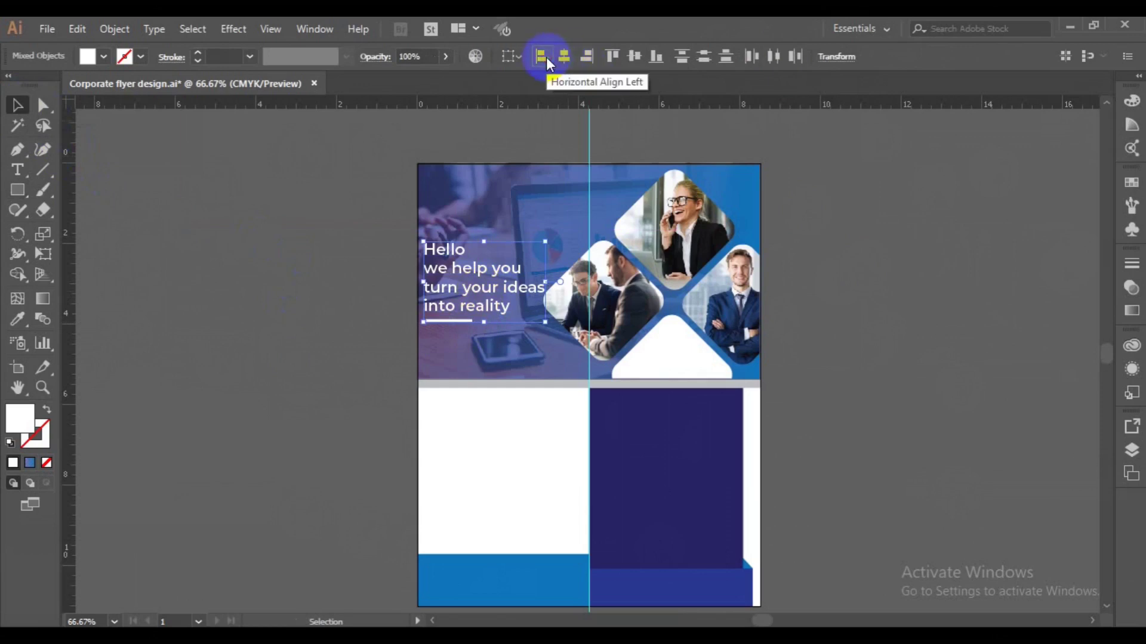
click(424, 320)
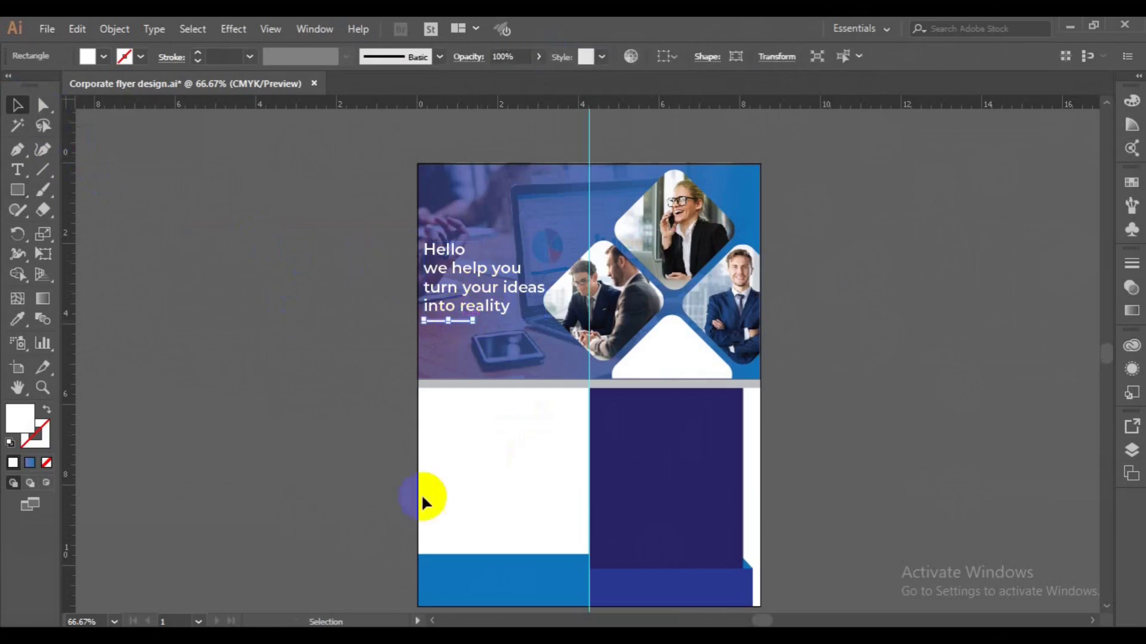
Fill the bar with the bottom band's blue using the Eyedropper and save the flyer
click(17, 319)
click(564, 573)
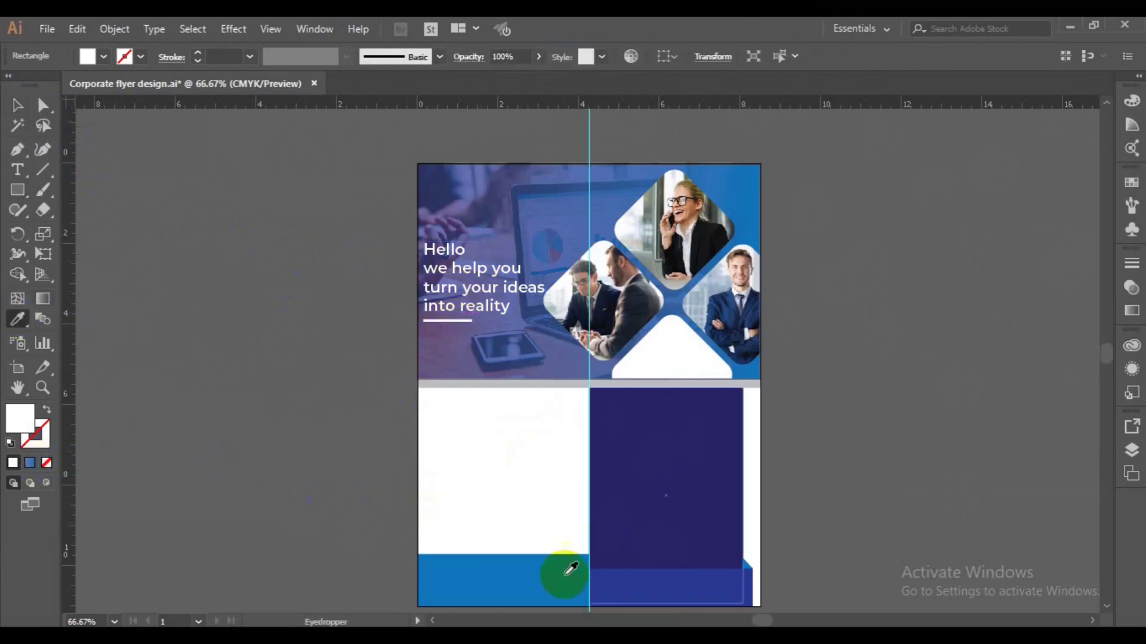
click(18, 106)
click(237, 218)
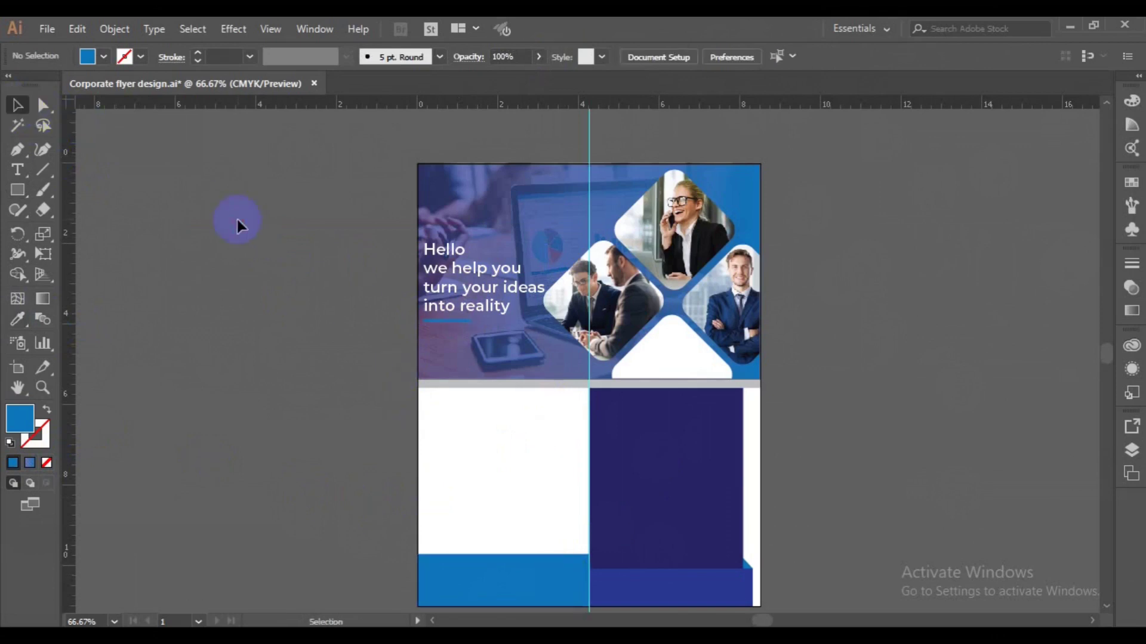
key(ctrl+s)
click(18, 170)
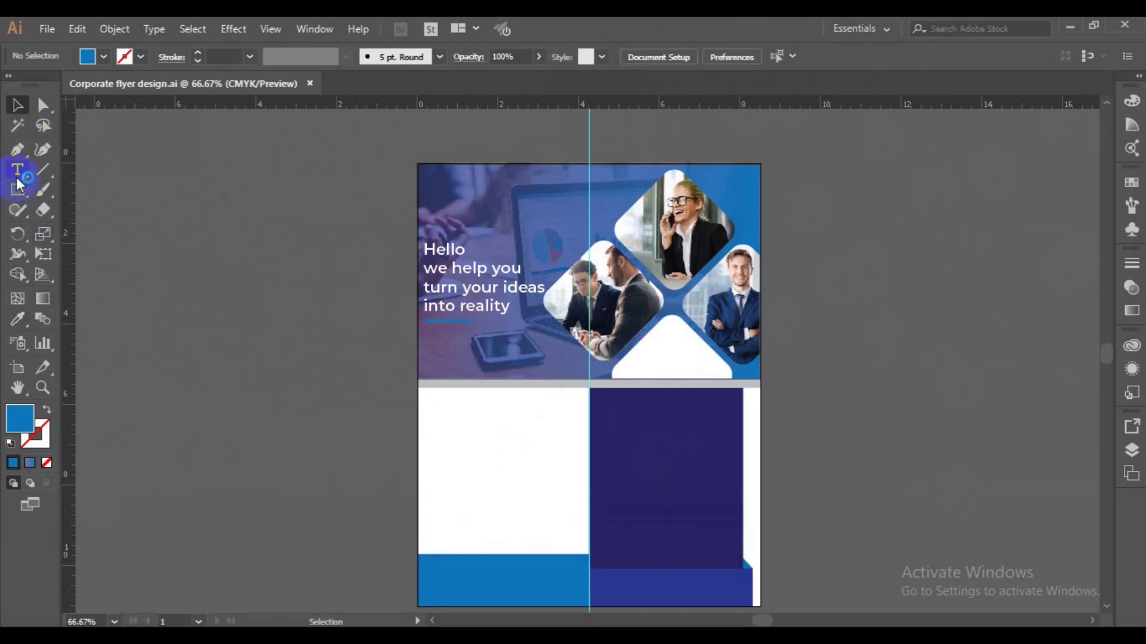
Draw a placeholder paragraph text area below the headline
drag(425, 337, 588, 377)
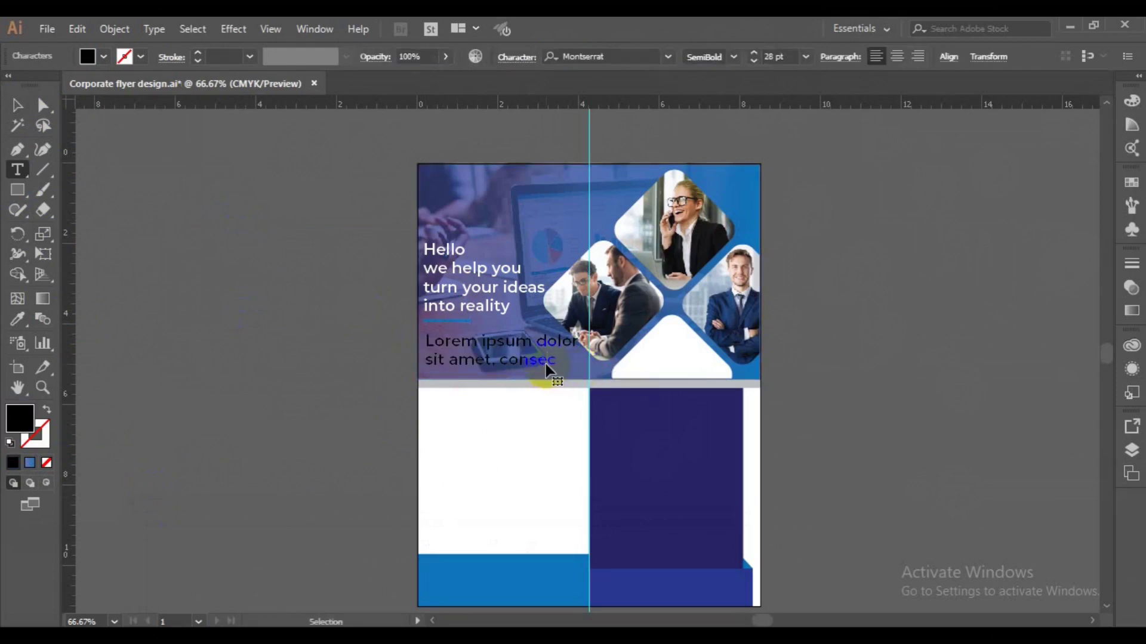
click(535, 352)
drag(535, 353, 424, 352)
drag(499, 360, 564, 366)
click(425, 340)
key(Escape)
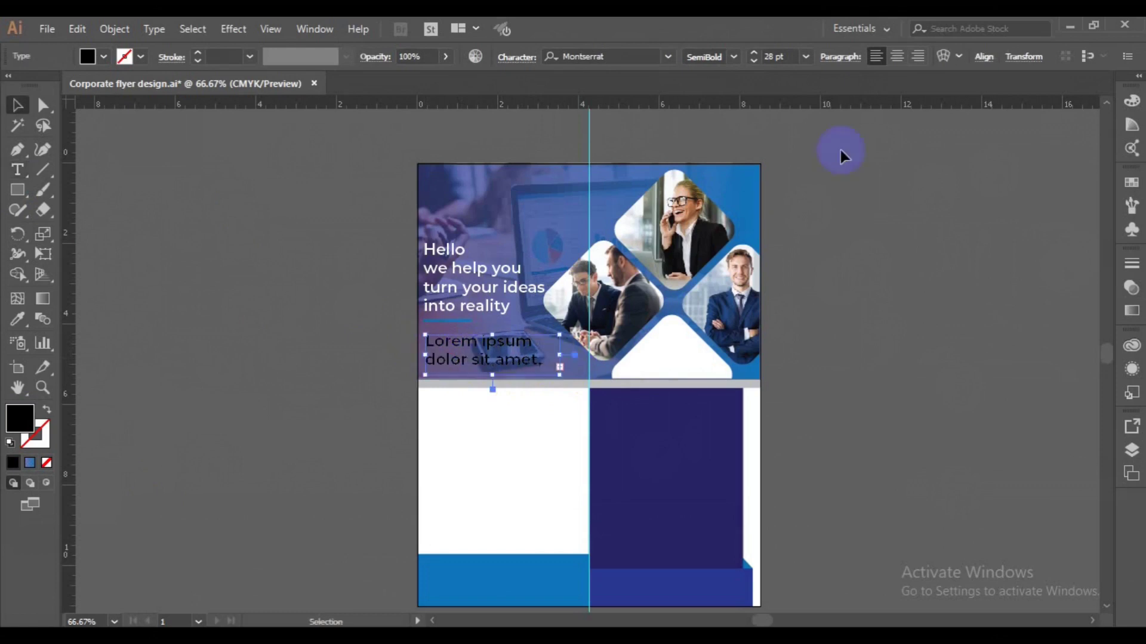
Style the paragraph 14 pt Medium, white, justified with the last line left
click(806, 57)
click(829, 226)
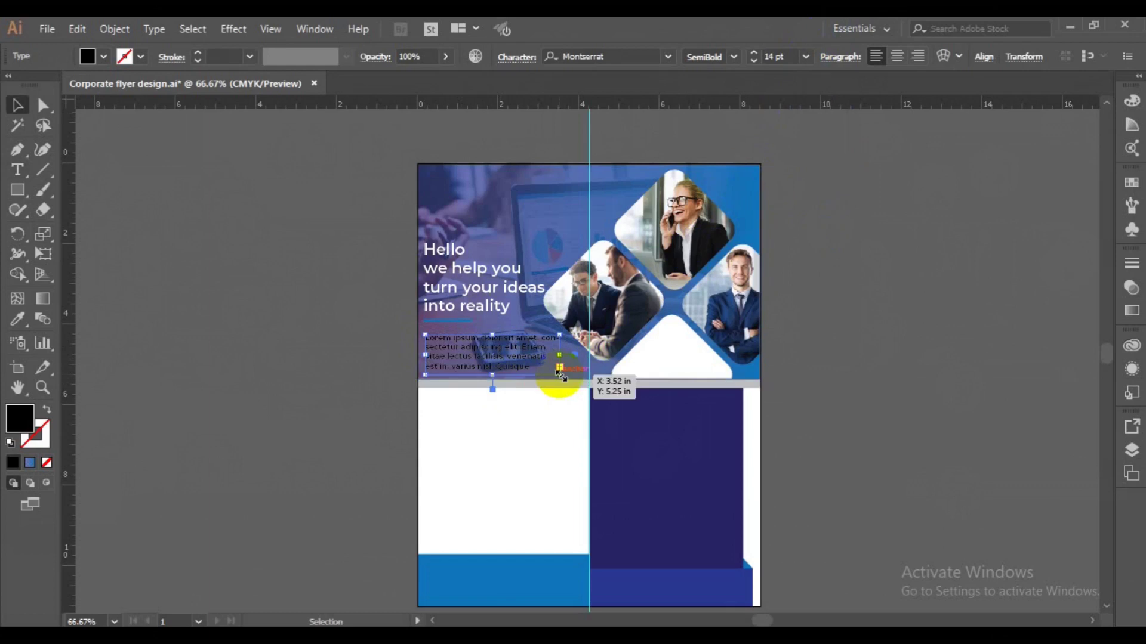
drag(561, 374, 568, 375)
key(ctrl+t)
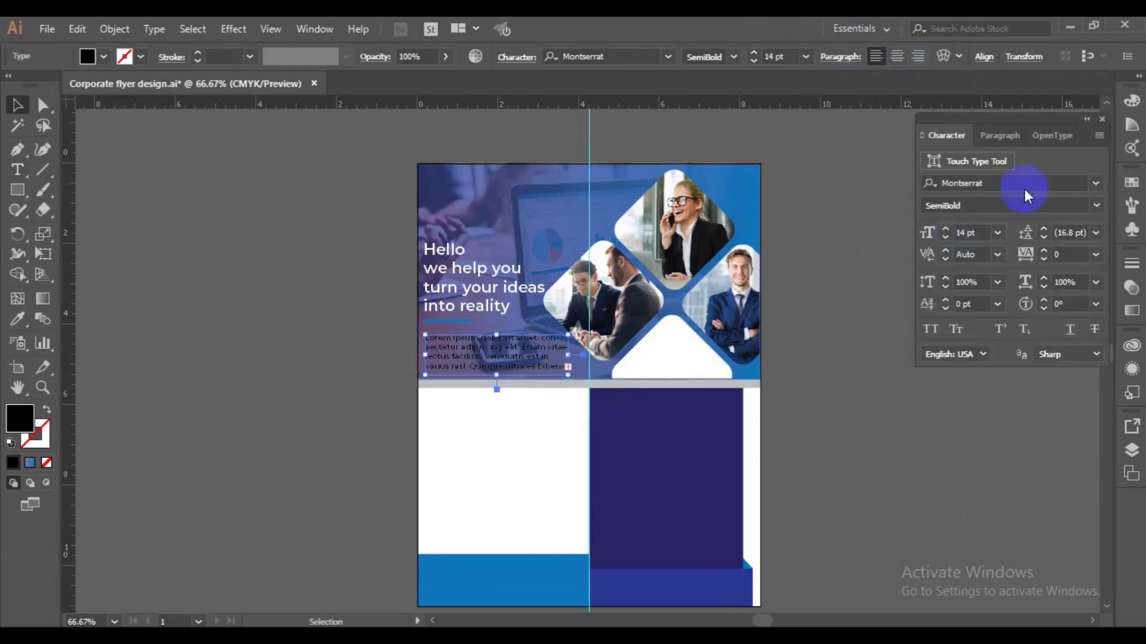
click(1007, 136)
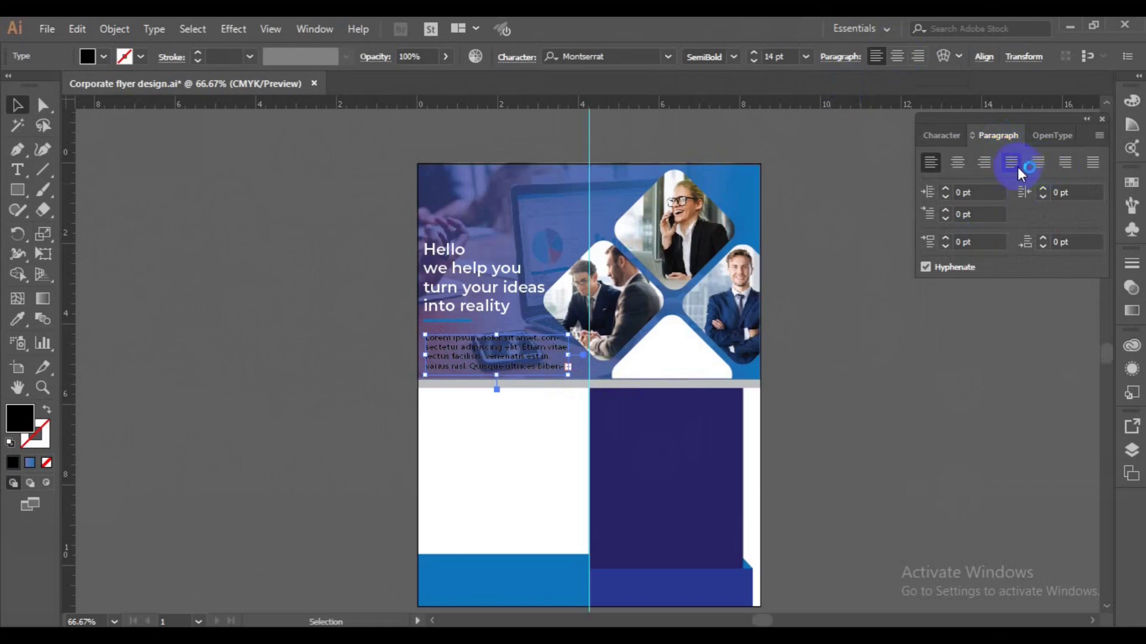
click(1015, 164)
click(736, 61)
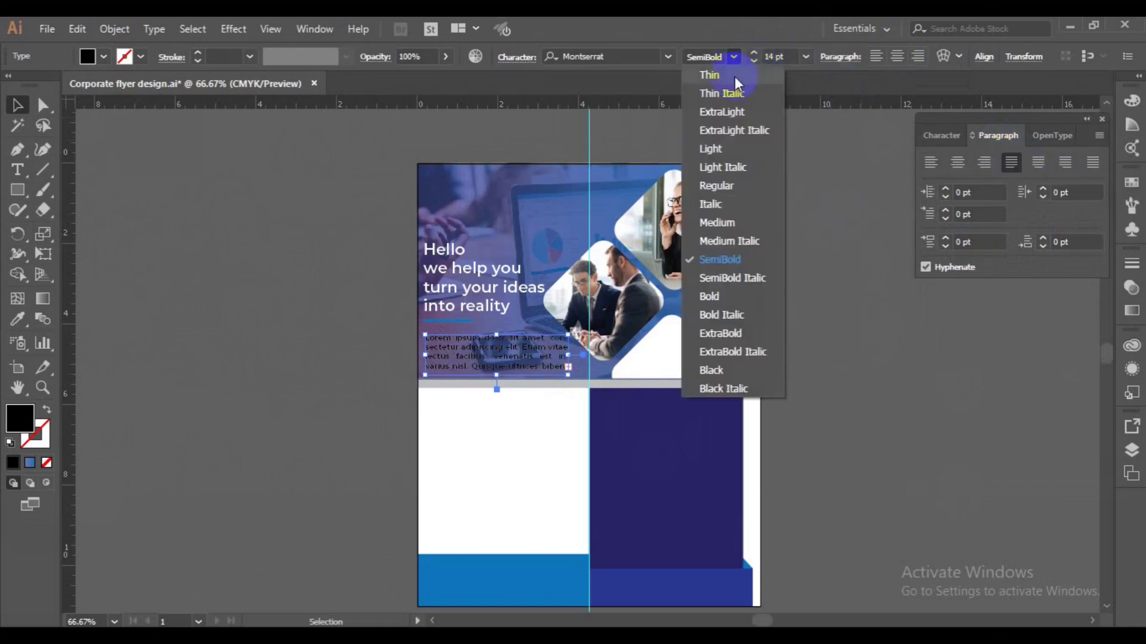
click(731, 223)
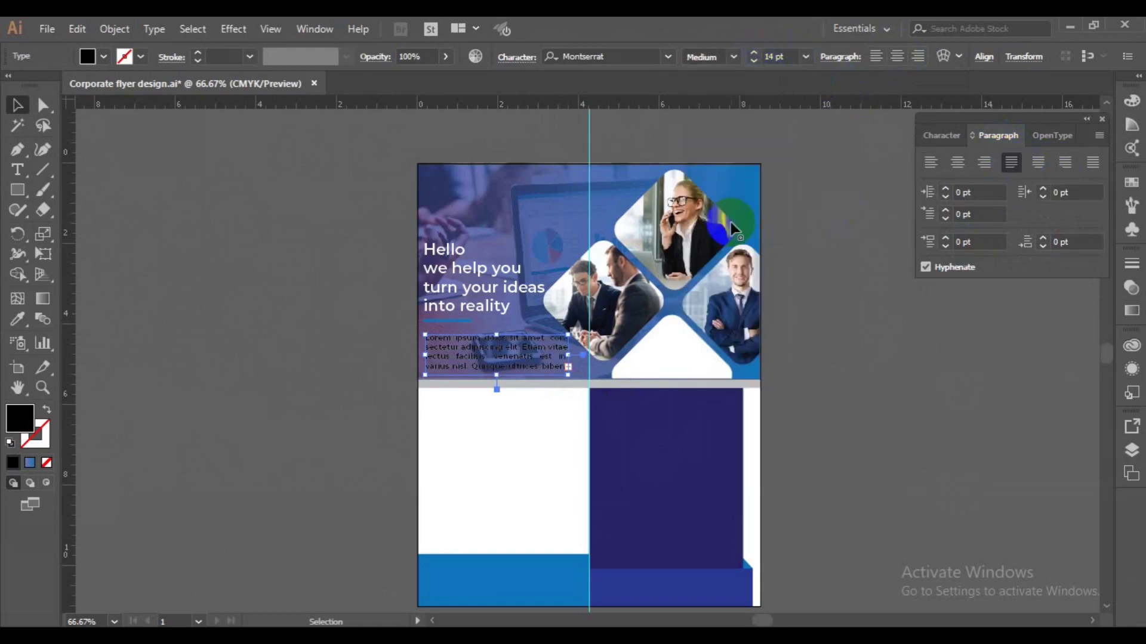
click(103, 56)
click(35, 85)
click(424, 381)
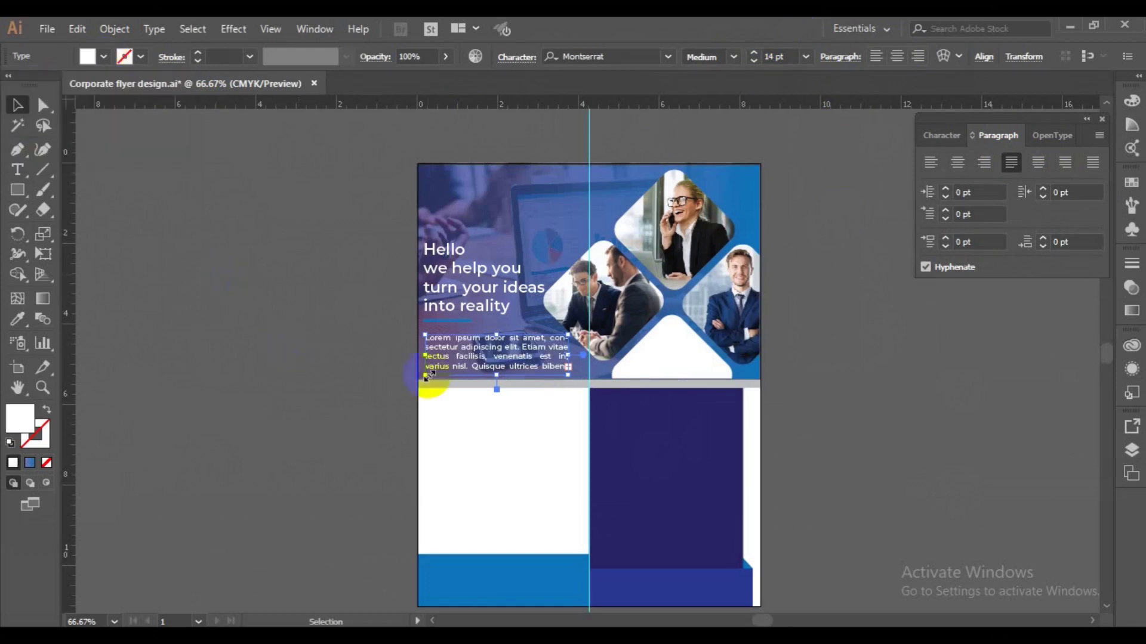
Left-align the headline, blue bar and paragraph together
click(432, 321)
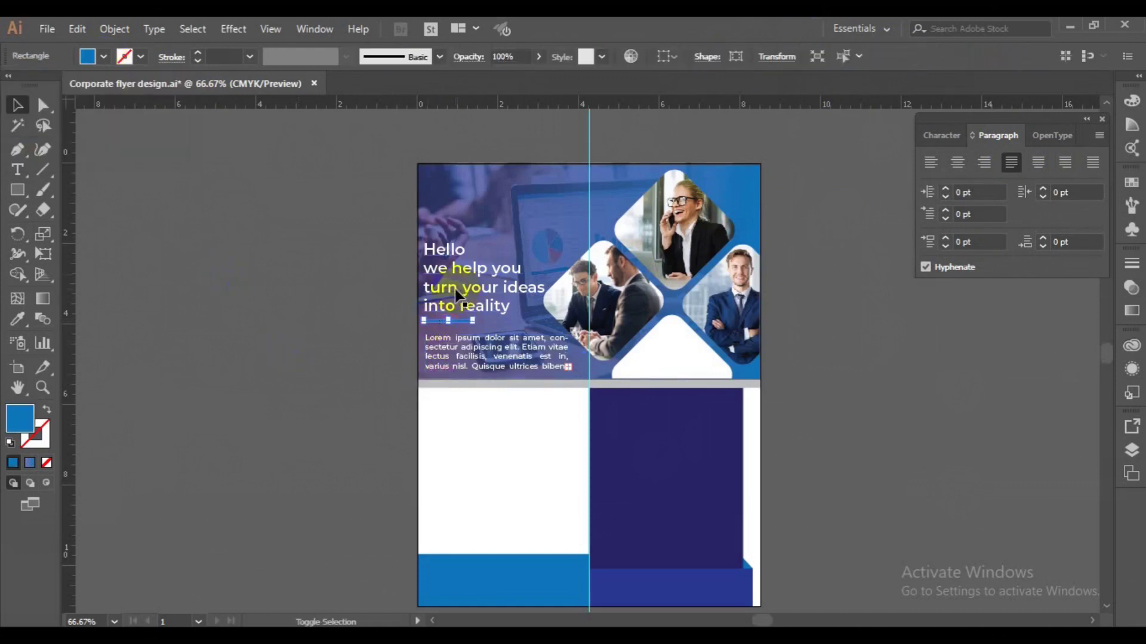
shift+click(455, 292)
shift+click(474, 347)
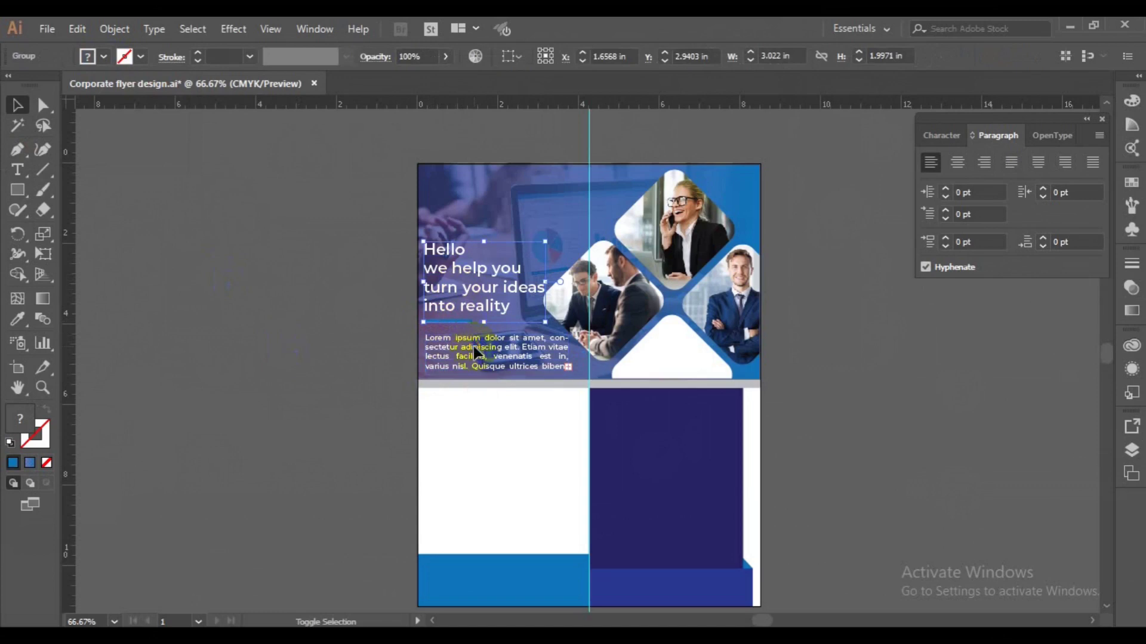
click(542, 59)
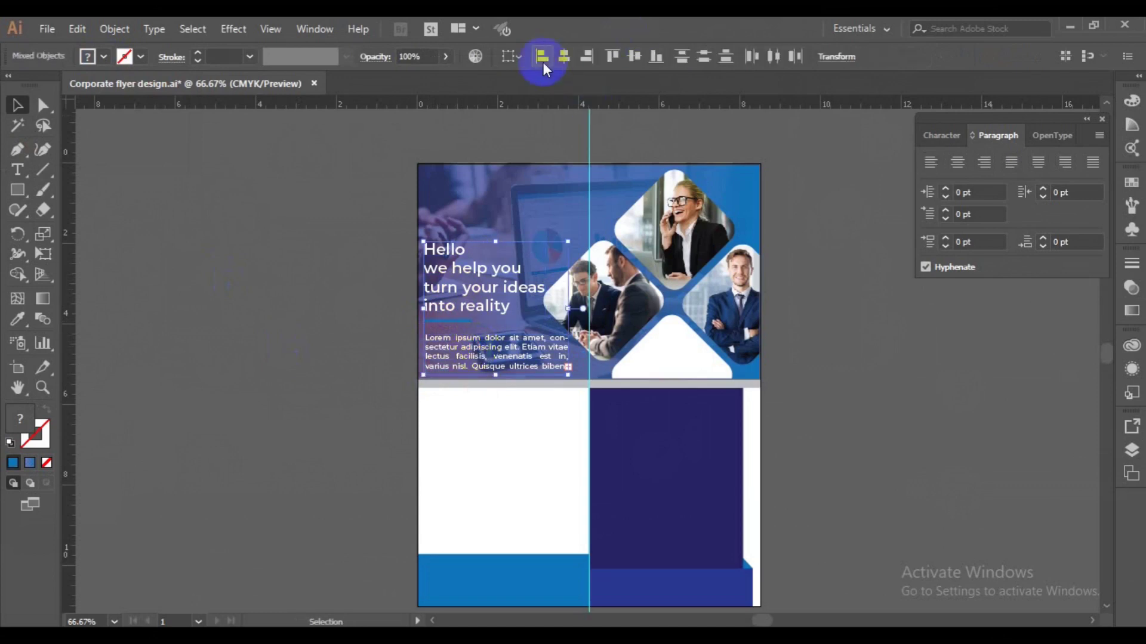
click(263, 269)
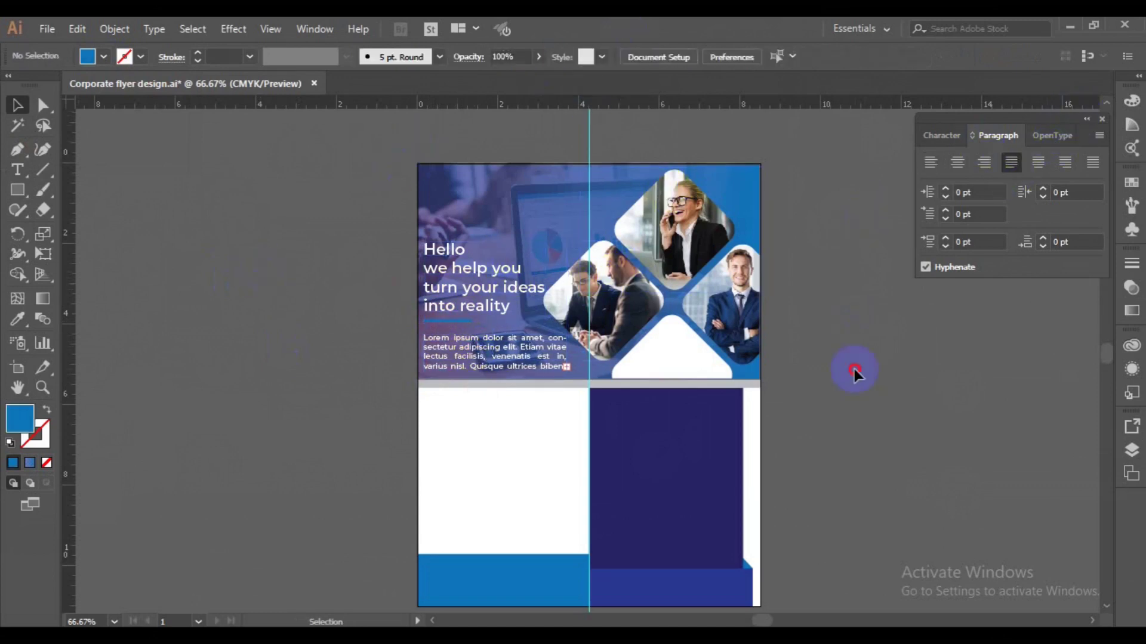
click(458, 278)
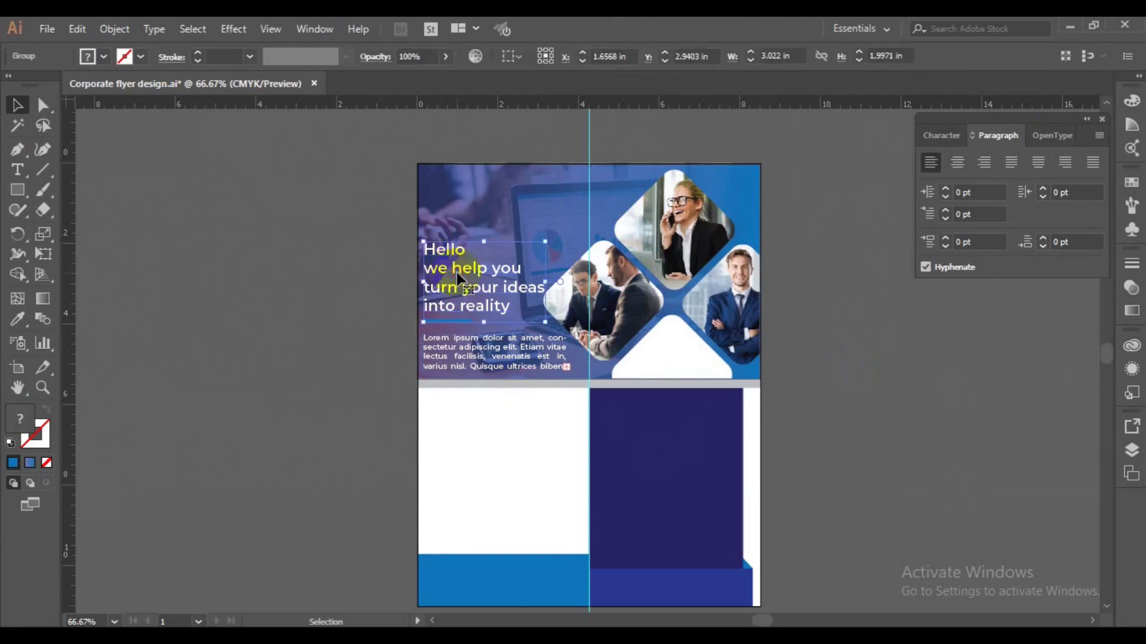
Duplicate the headline up to the flyer's top and ungroup the copy
drag(468, 254, 468, 211)
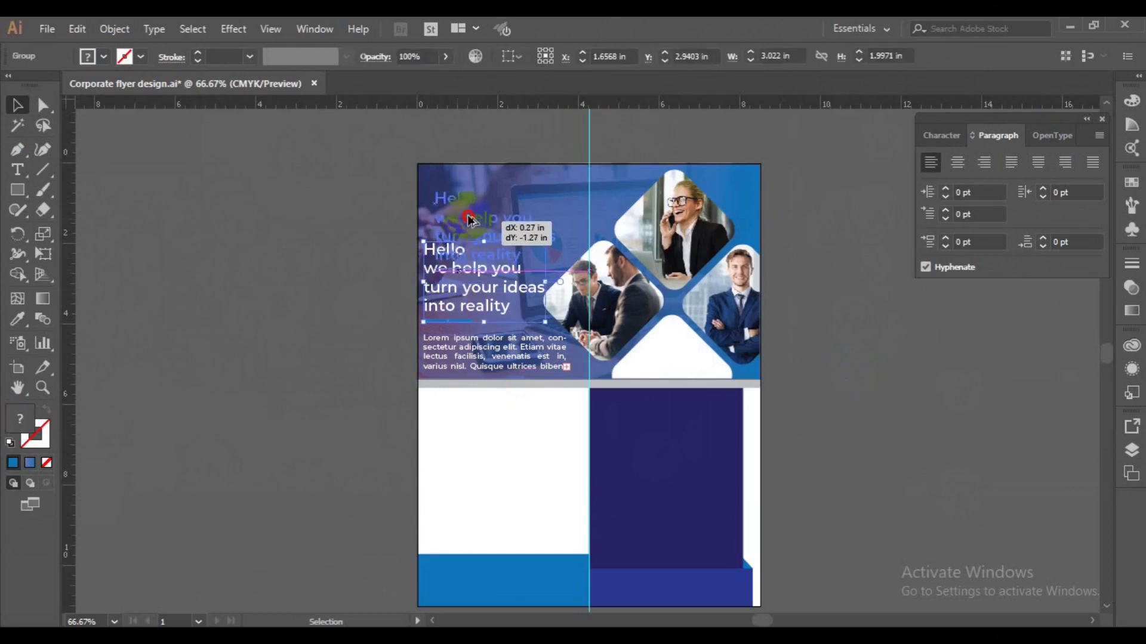
drag(466, 213, 466, 208)
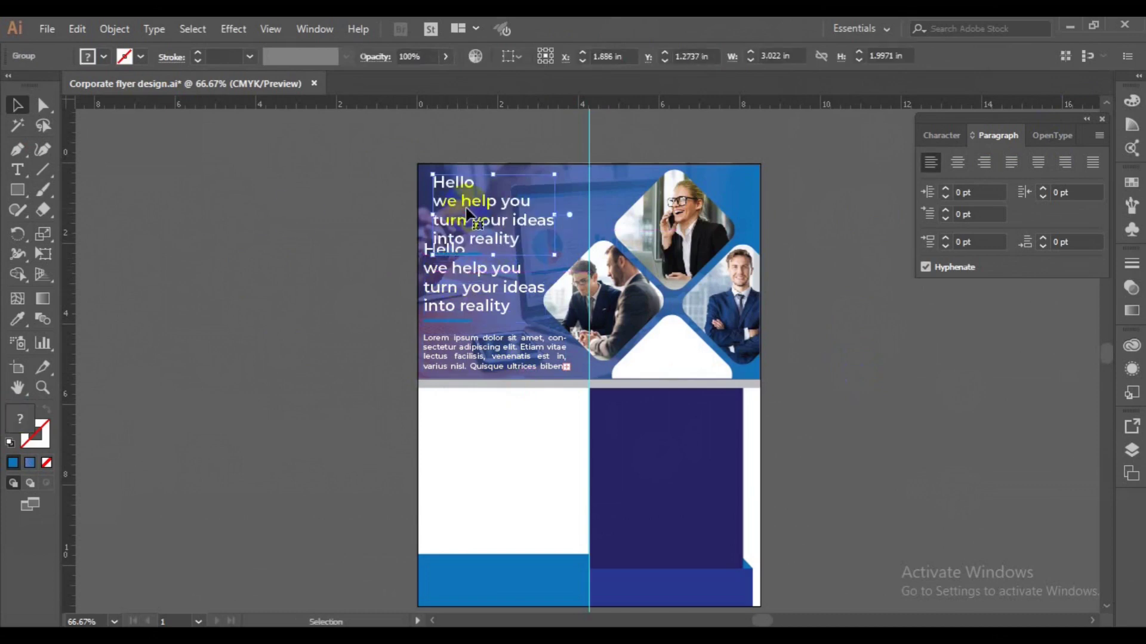
click(115, 28)
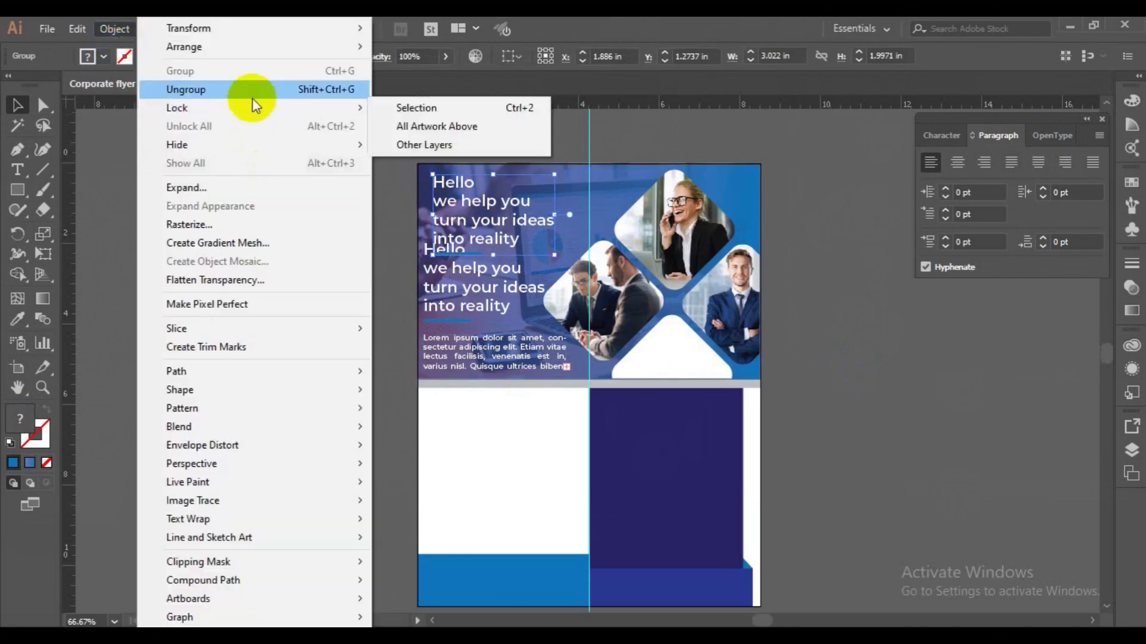
click(257, 89)
click(251, 120)
click(472, 260)
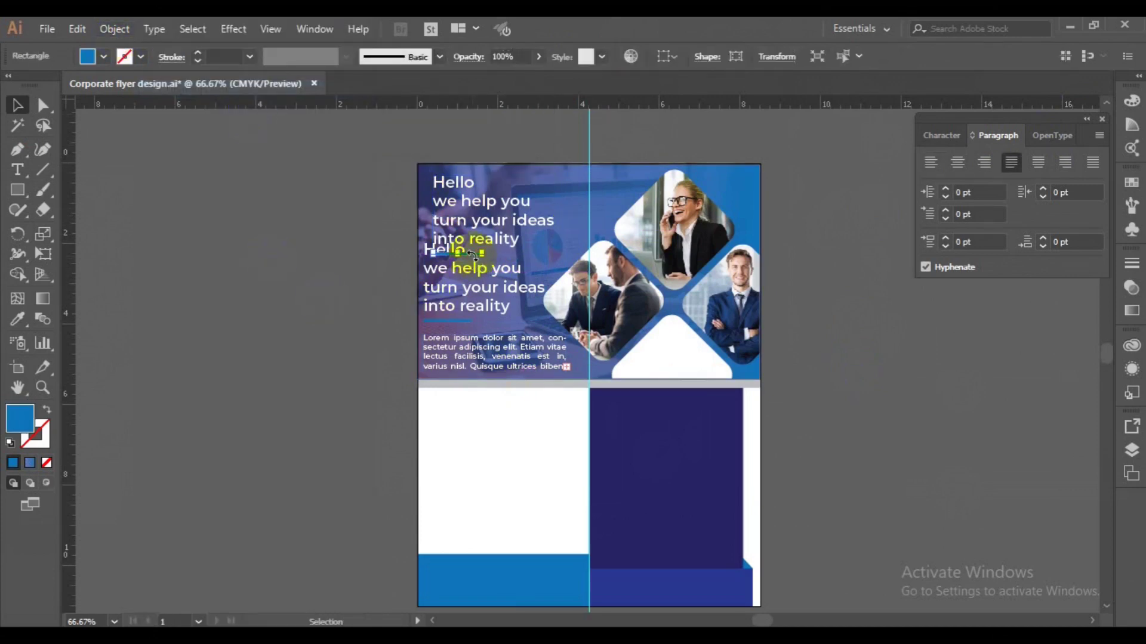
click(483, 221)
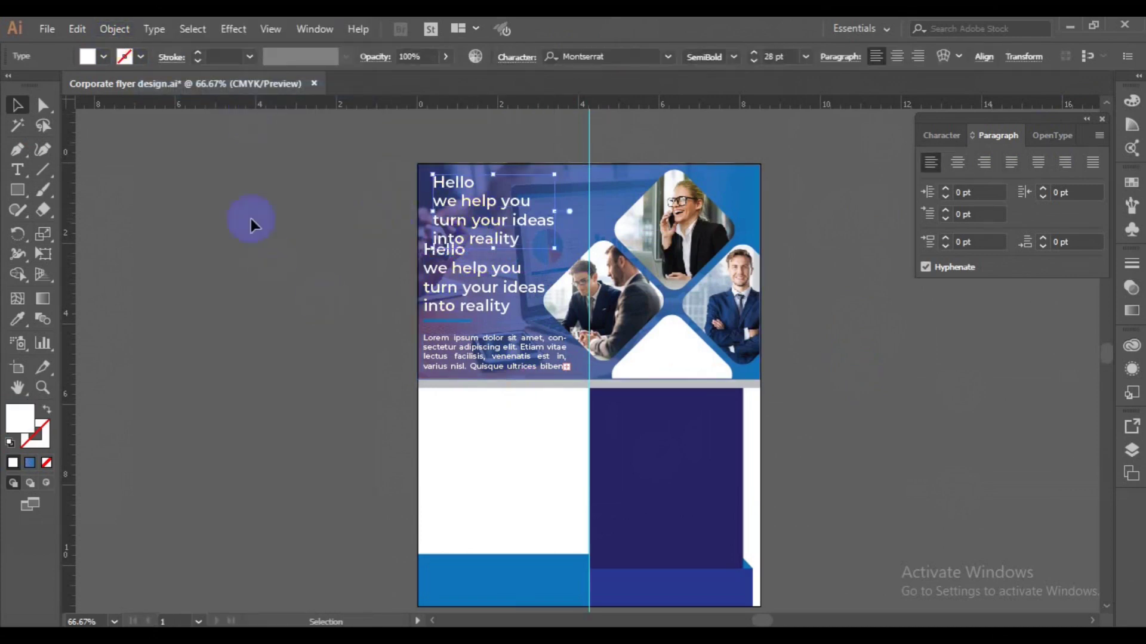
Replace the copy's text with 'EXCEL GRAPHICS' / 'AND MULTIMEDIA' on two lines, set in Bold
click(18, 171)
drag(433, 179, 519, 242)
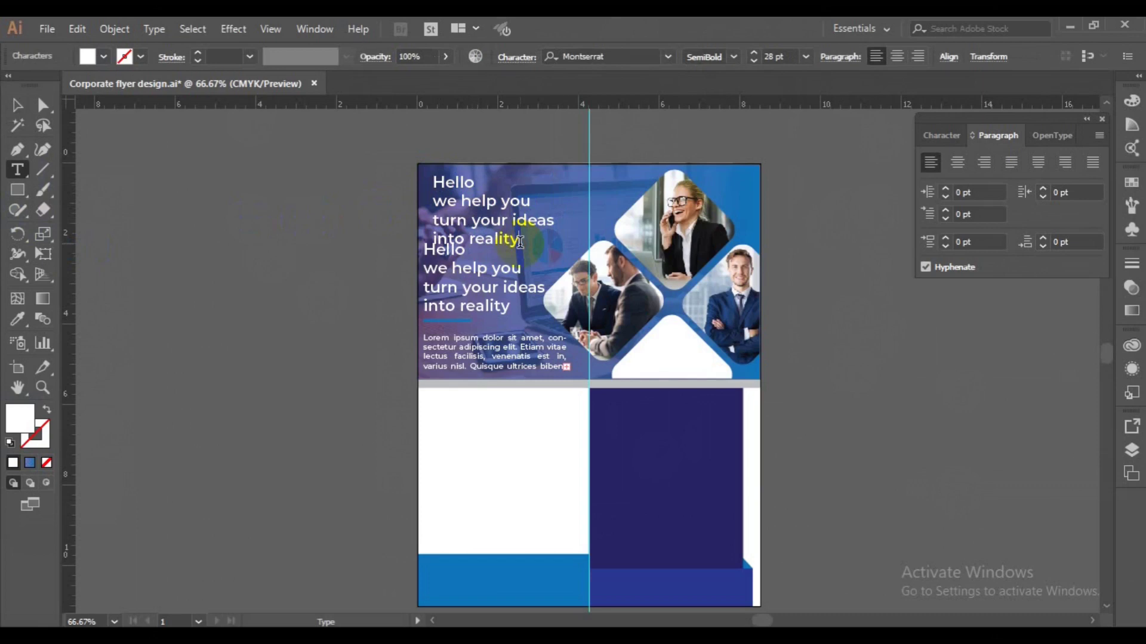
text(i)
key(ctrl+z)
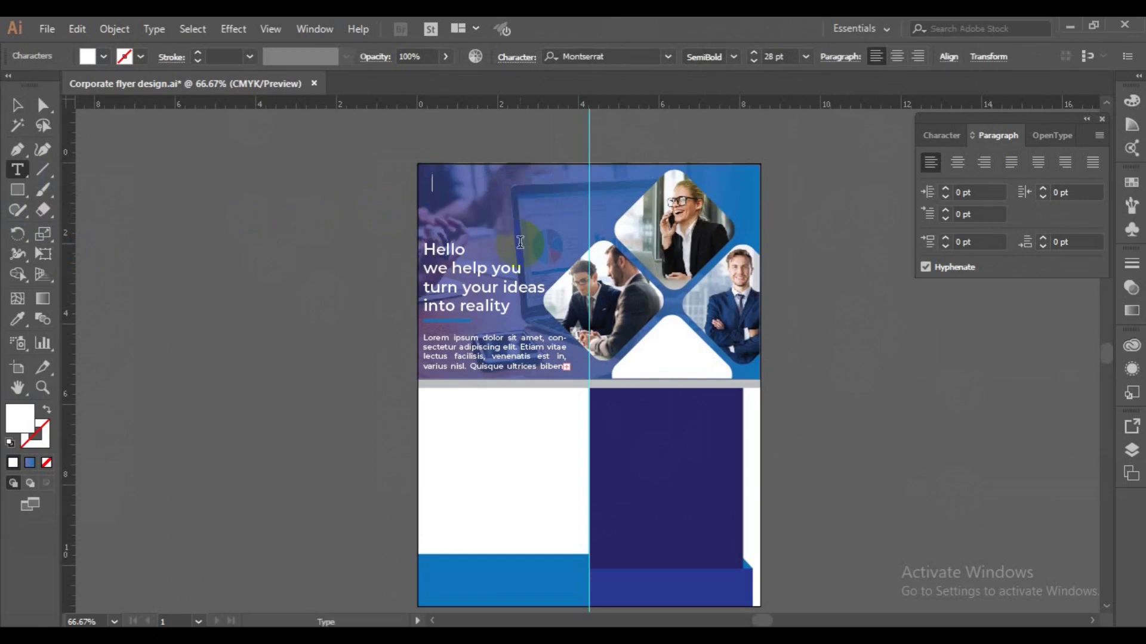
text(EXCEL )
text(GRAPHICS)
key(Return)
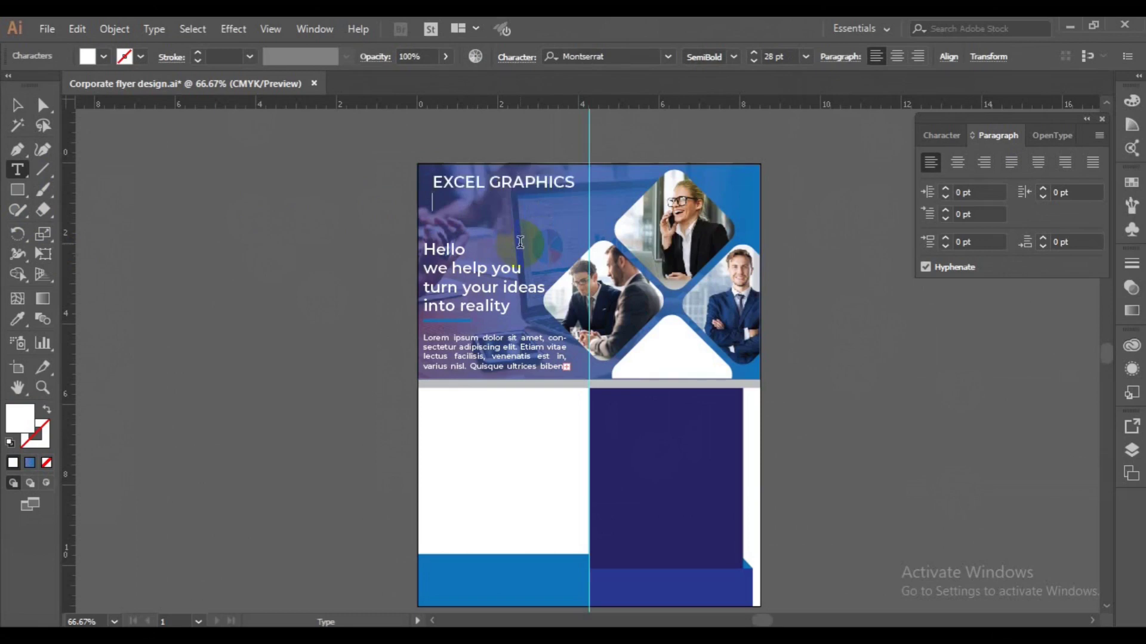
text(AND MULTIMEDIA)
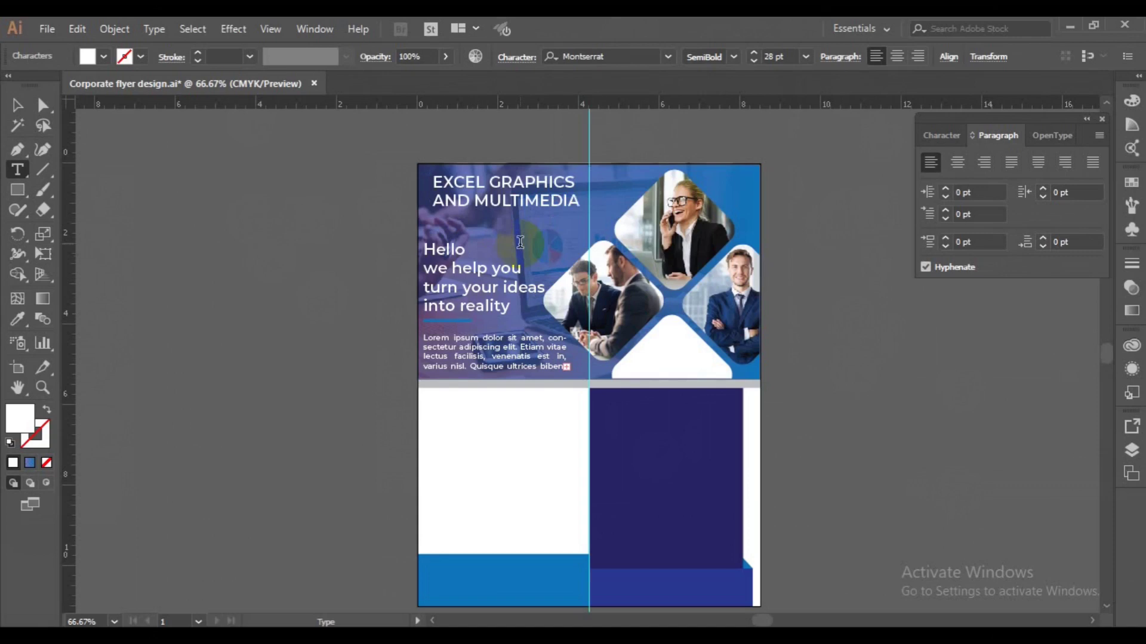
key(Escape)
click(737, 56)
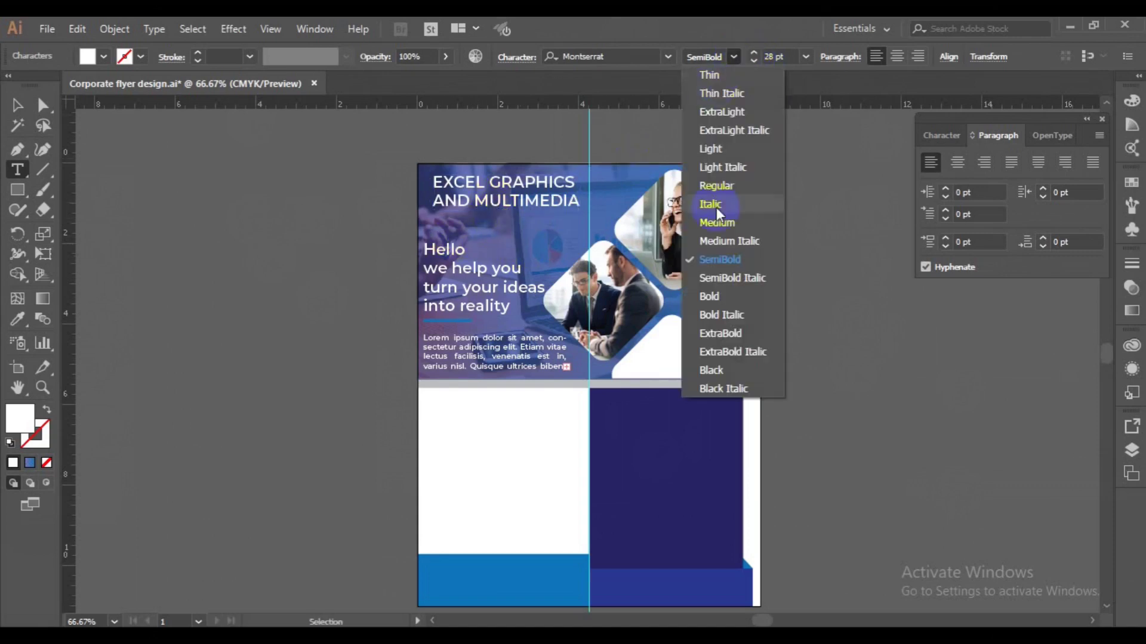
click(721, 296)
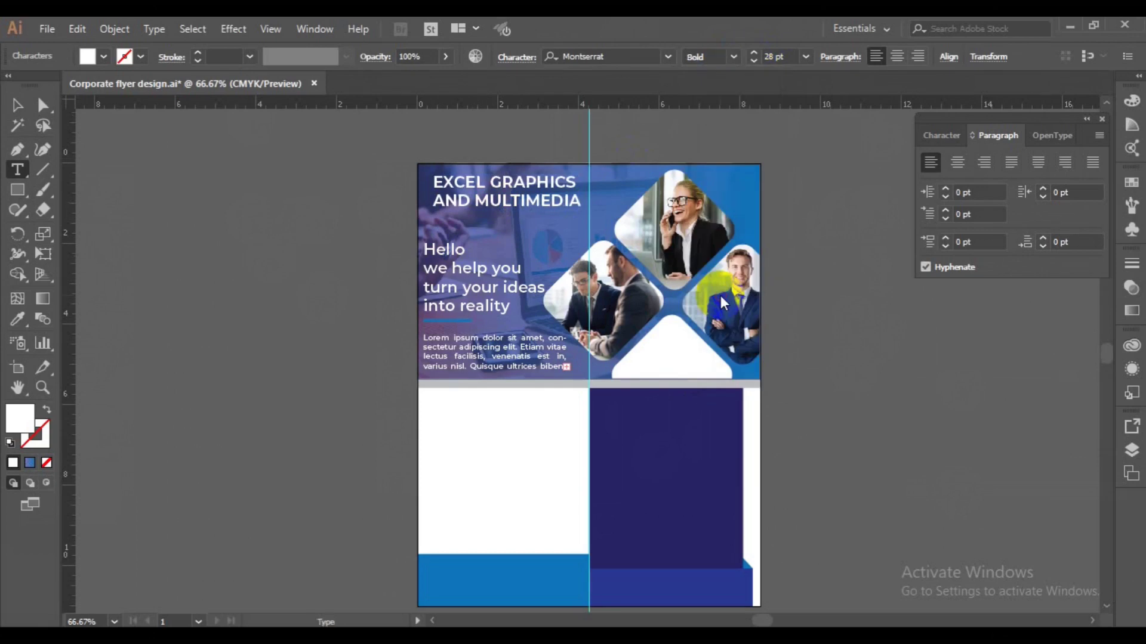
click(488, 199)
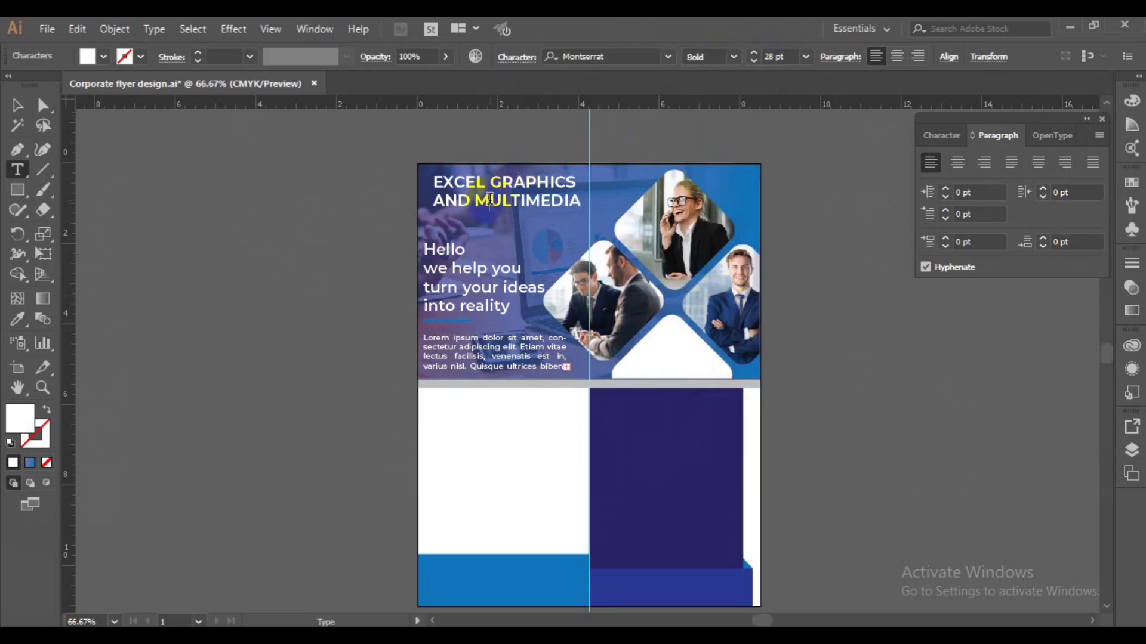
Set the whole headline to 24 pt and nudge it slightly up-left
click(489, 201)
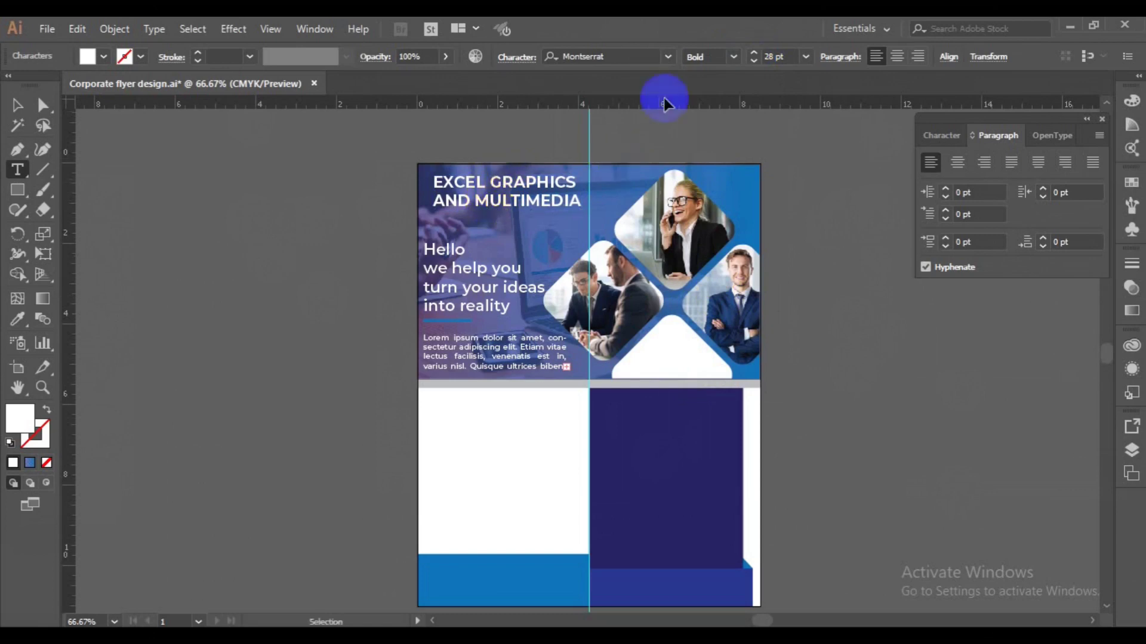
click(804, 57)
click(830, 281)
click(26, 116)
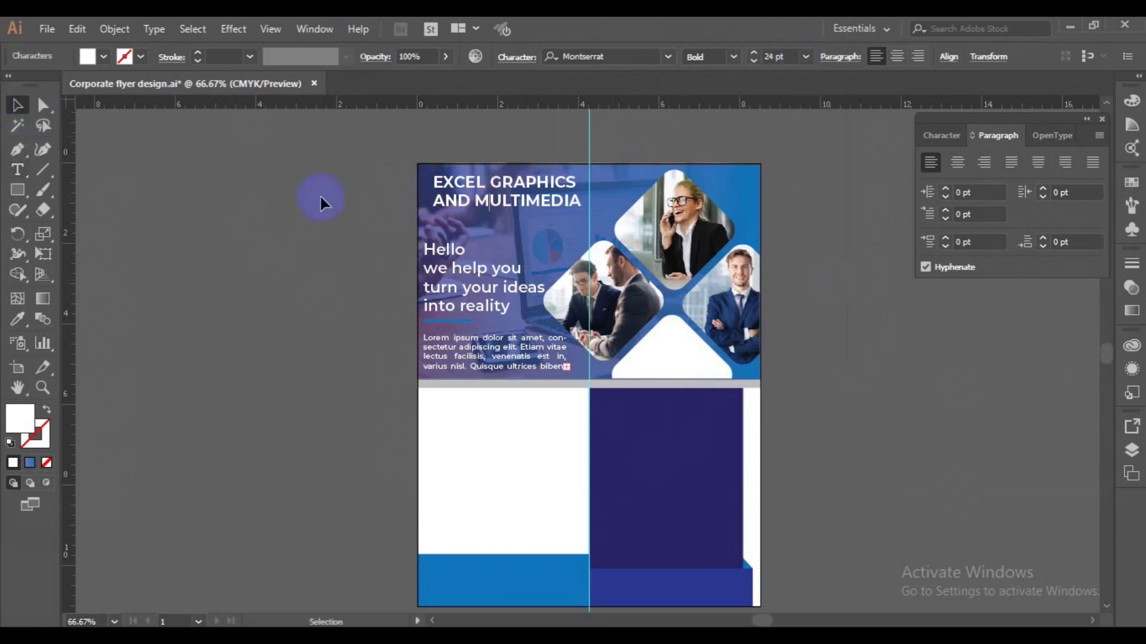
click(805, 57)
click(837, 276)
drag(529, 198, 517, 192)
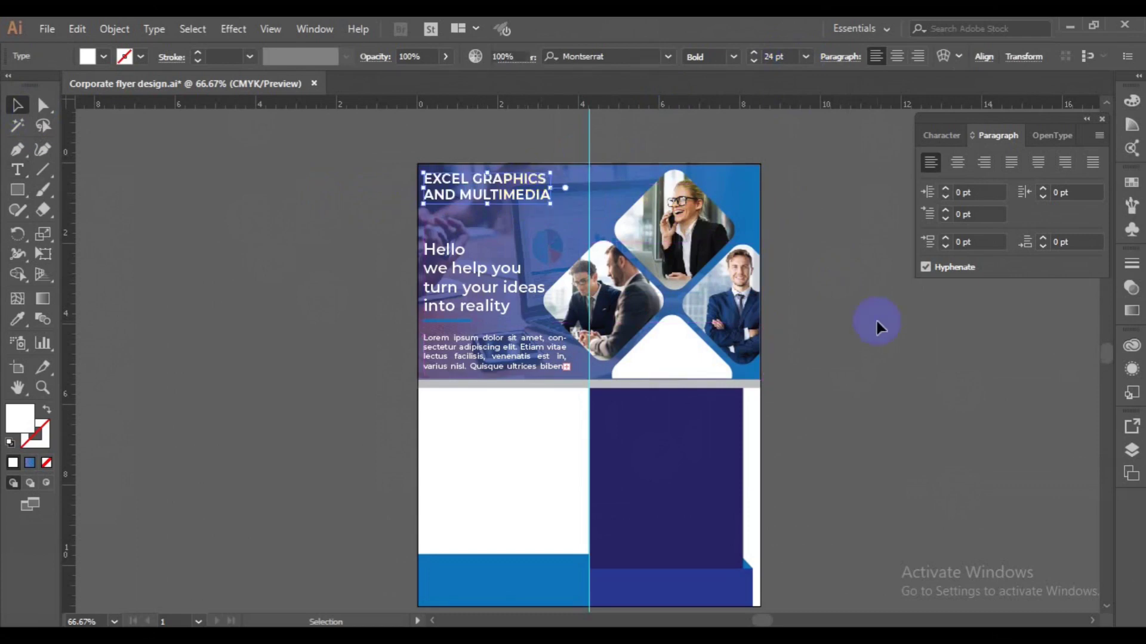
click(914, 468)
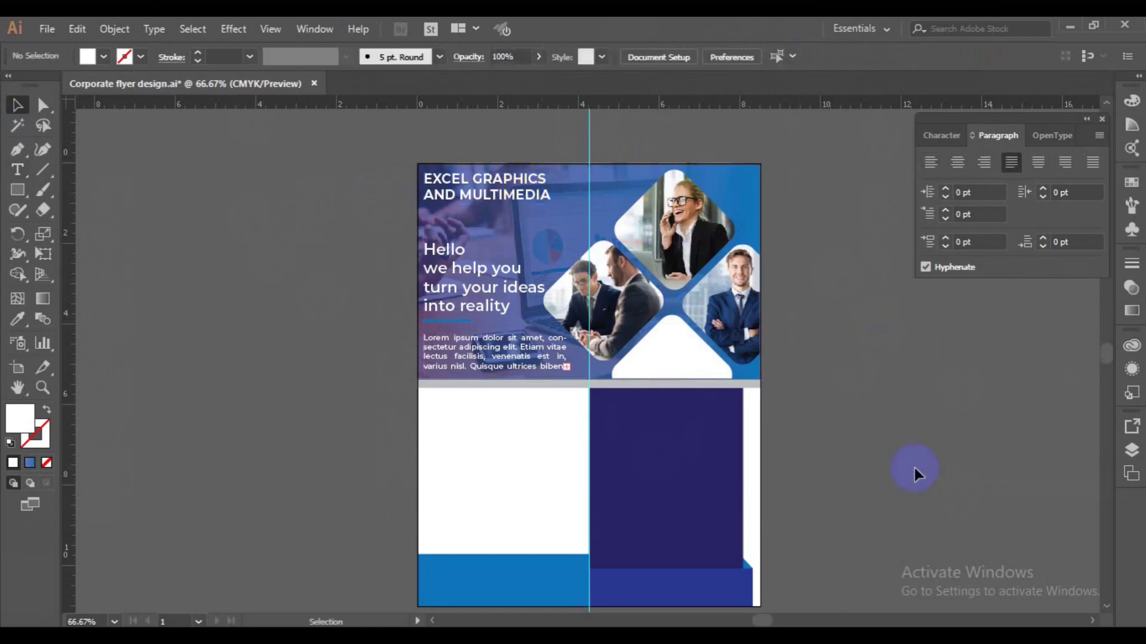
drag(492, 198, 661, 352)
key(ctrl+z)
click(103, 56)
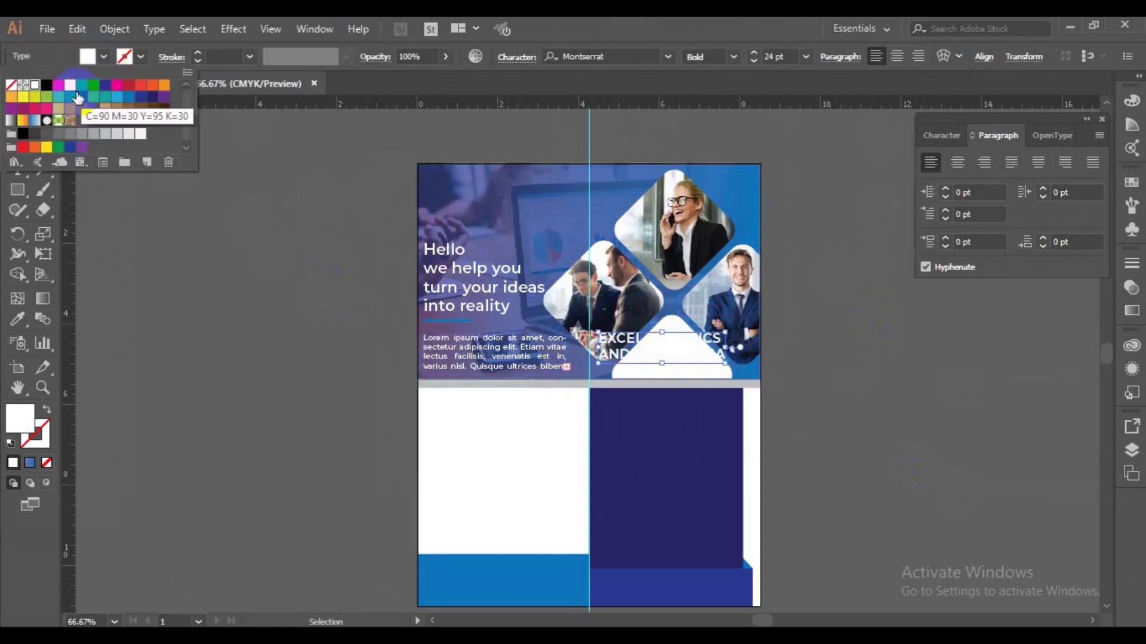
click(129, 108)
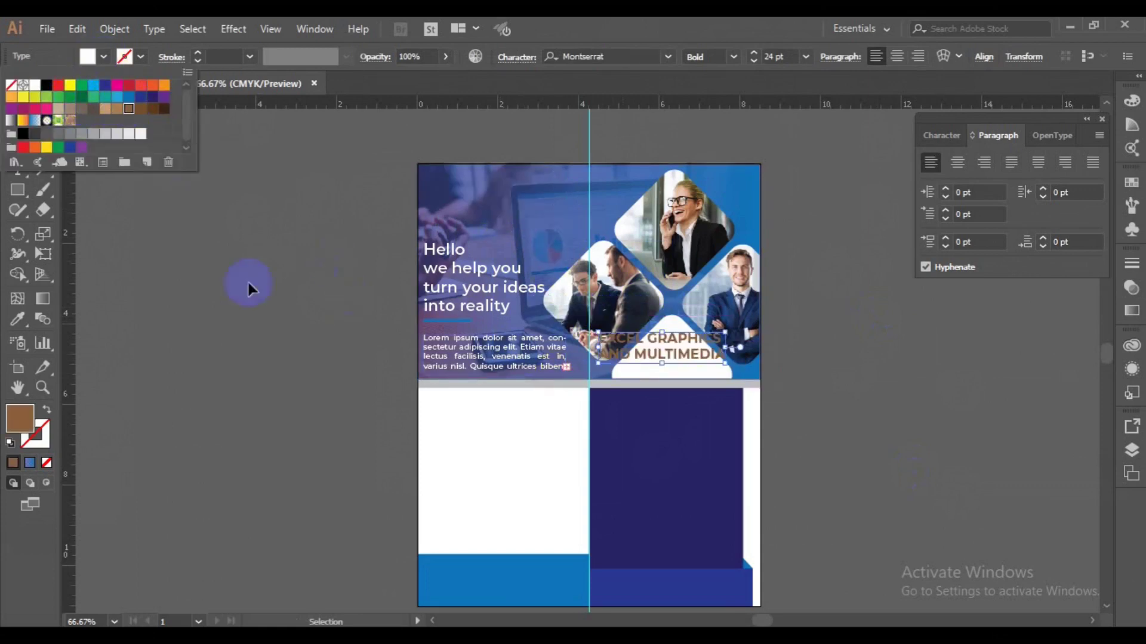
click(129, 97)
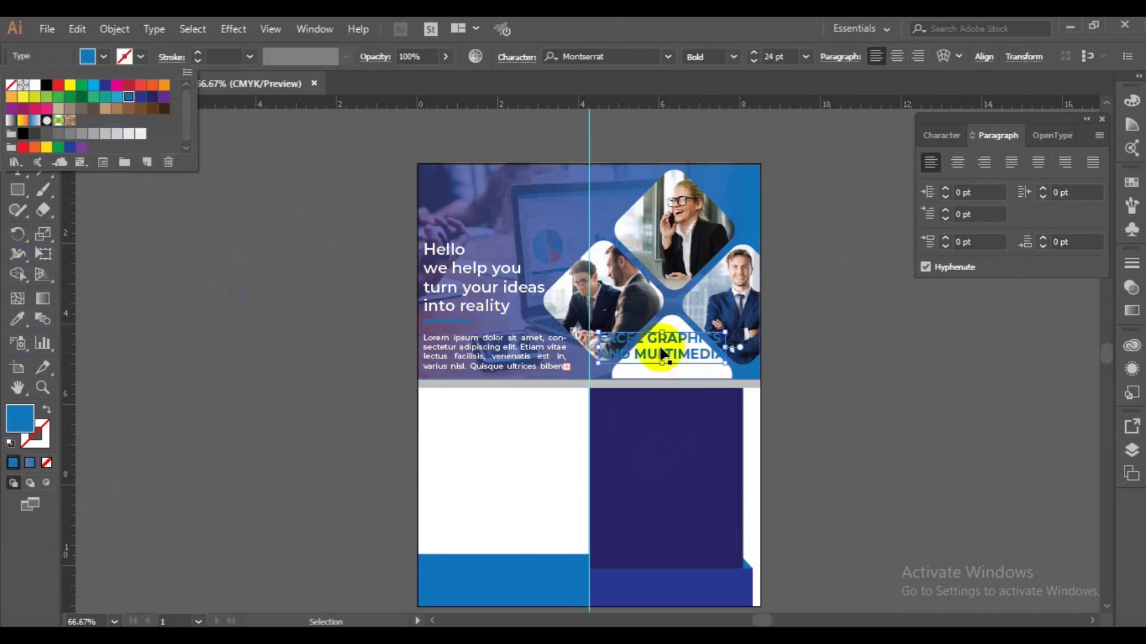
click(679, 370)
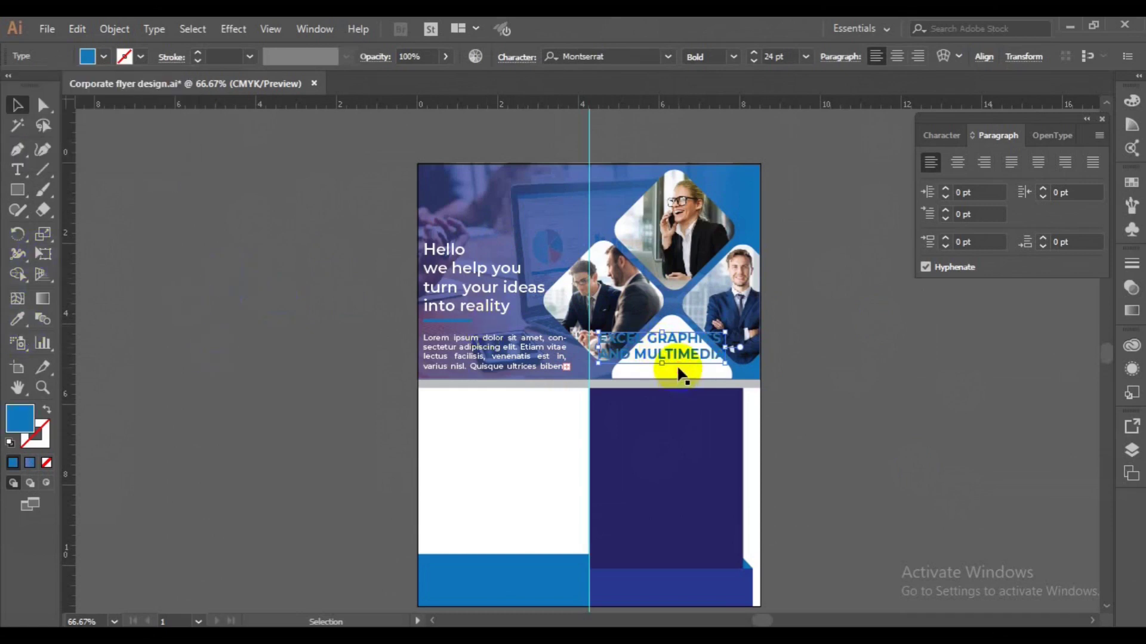
key(ctrl+z)
click(445, 277)
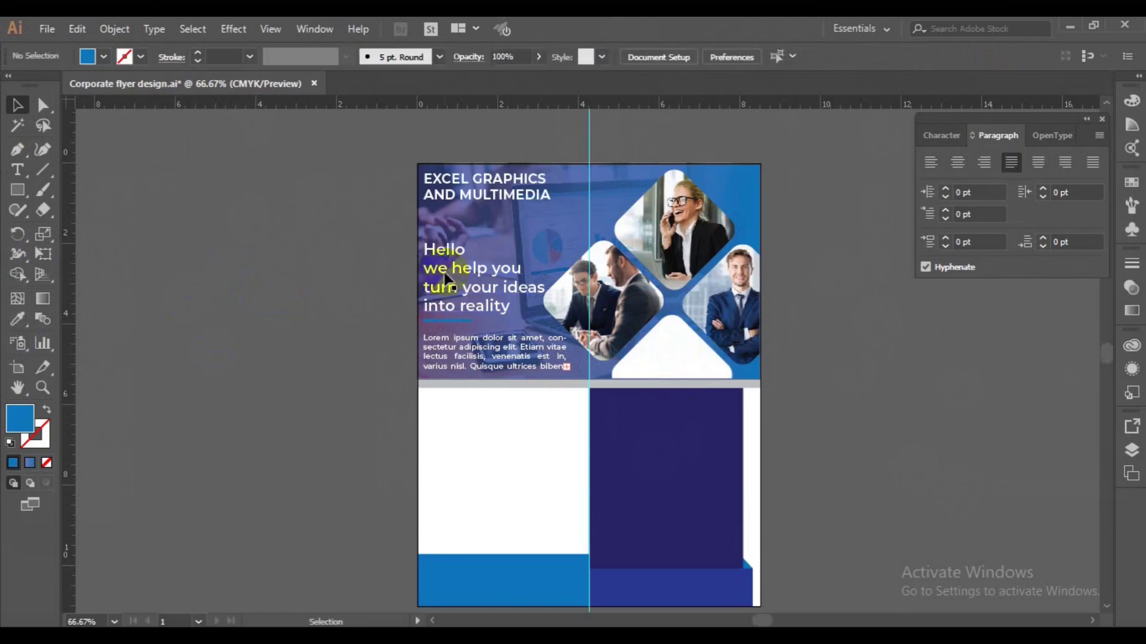
click(46, 29)
click(113, 303)
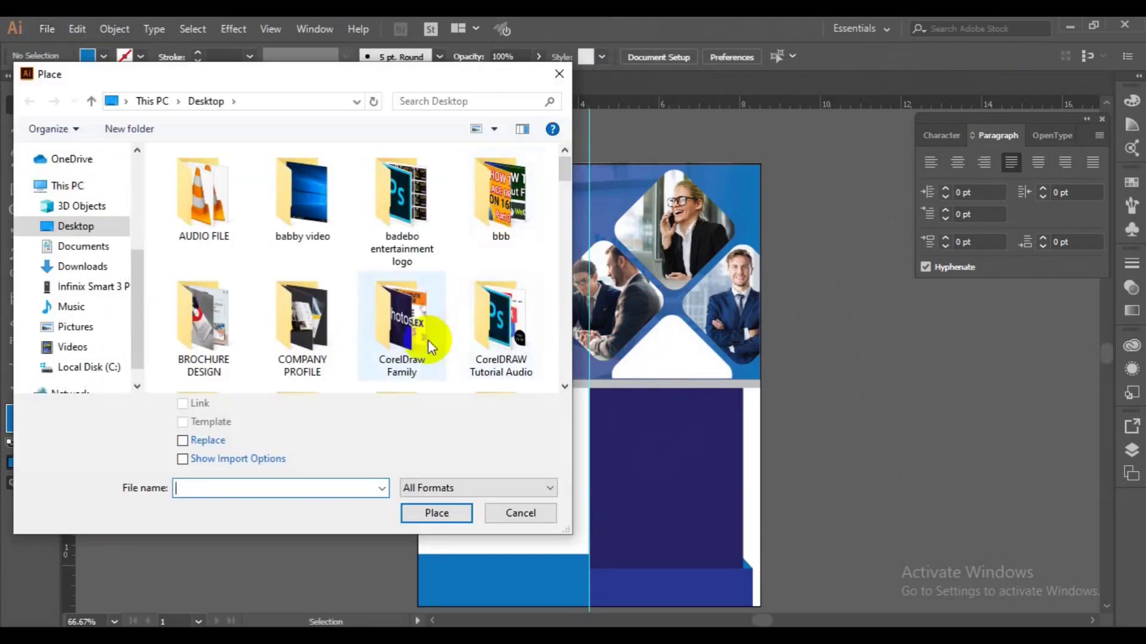
Open the freepik stockpoto folder in the Place dialog
scroll(563, 387, down, 3)
click(494, 264)
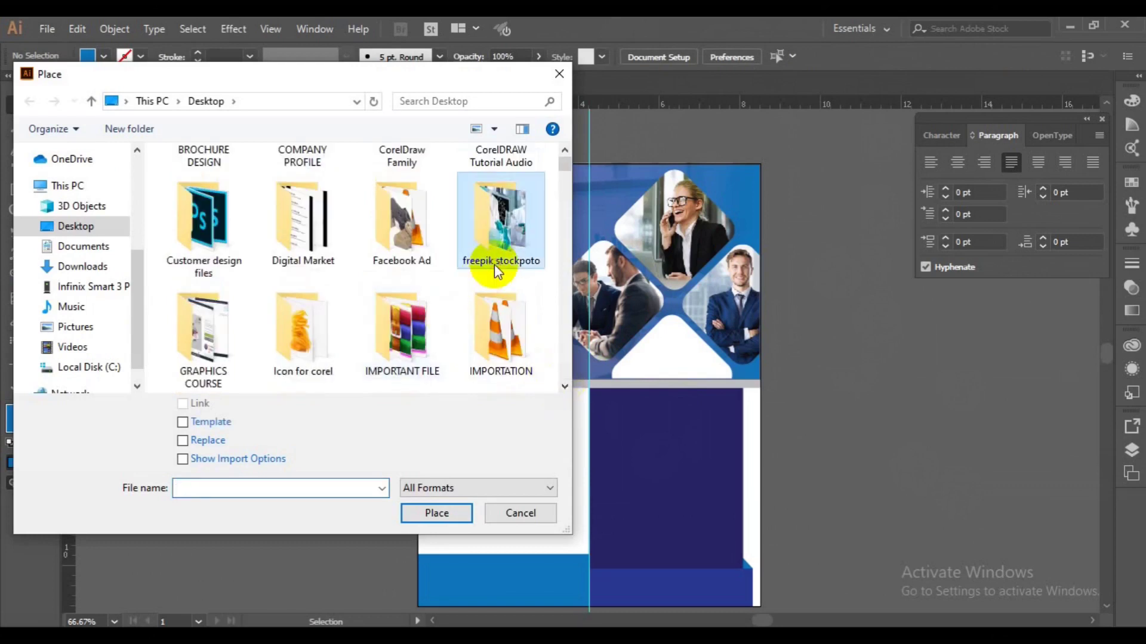
double_click(494, 264)
drag(566, 164, 574, 229)
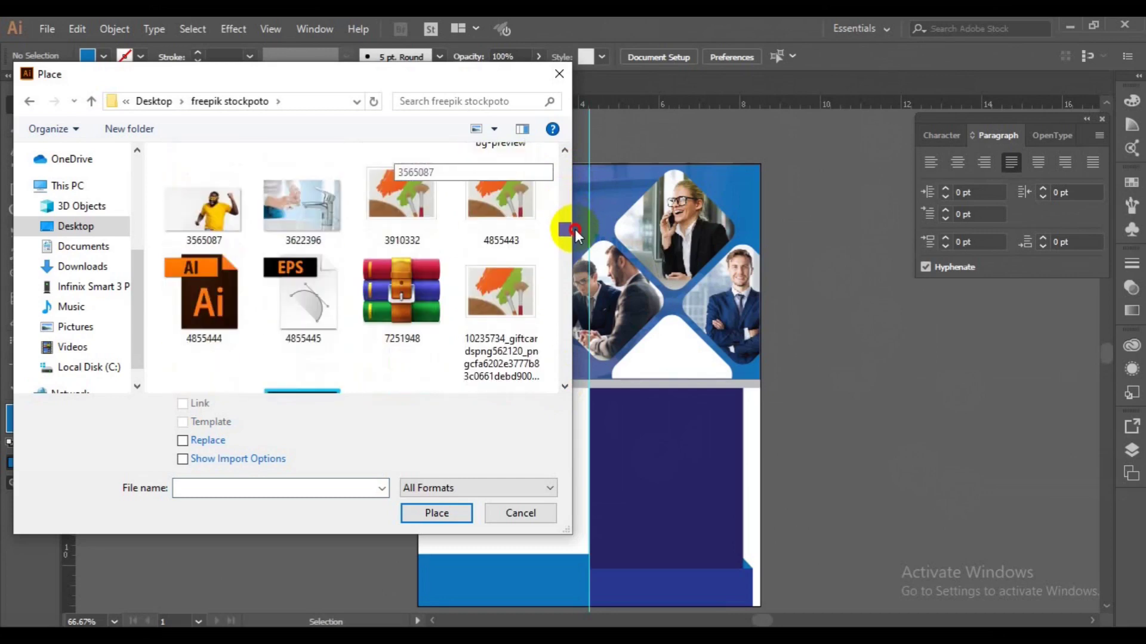
drag(574, 229, 575, 255)
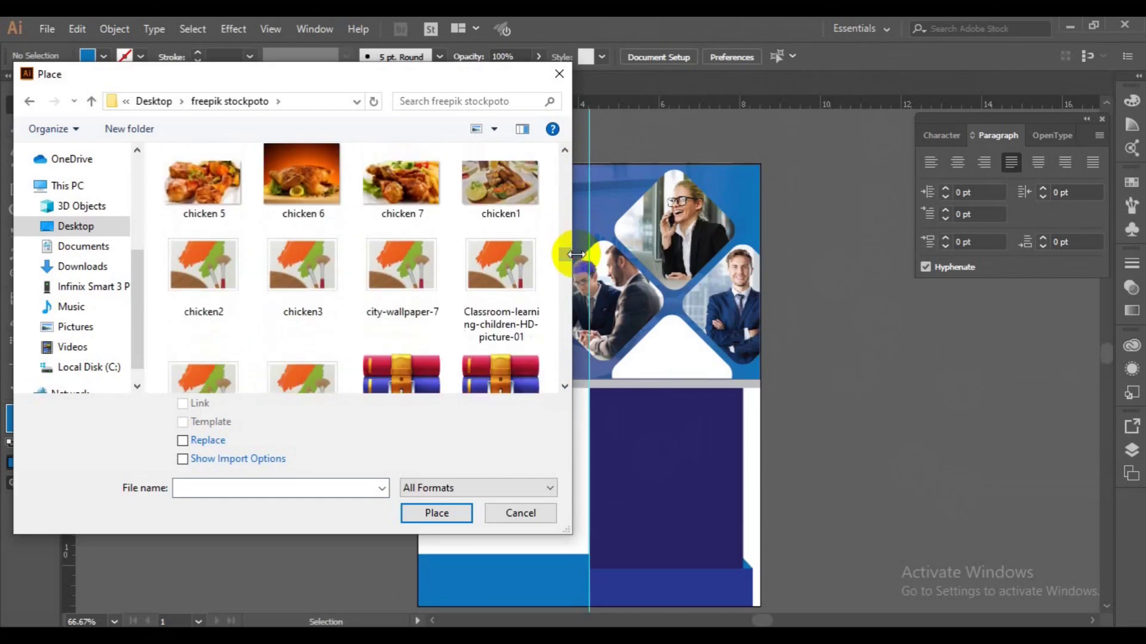
Scroll to pexels-photo-313691 and load it for placing
scroll(568, 259, down, 3)
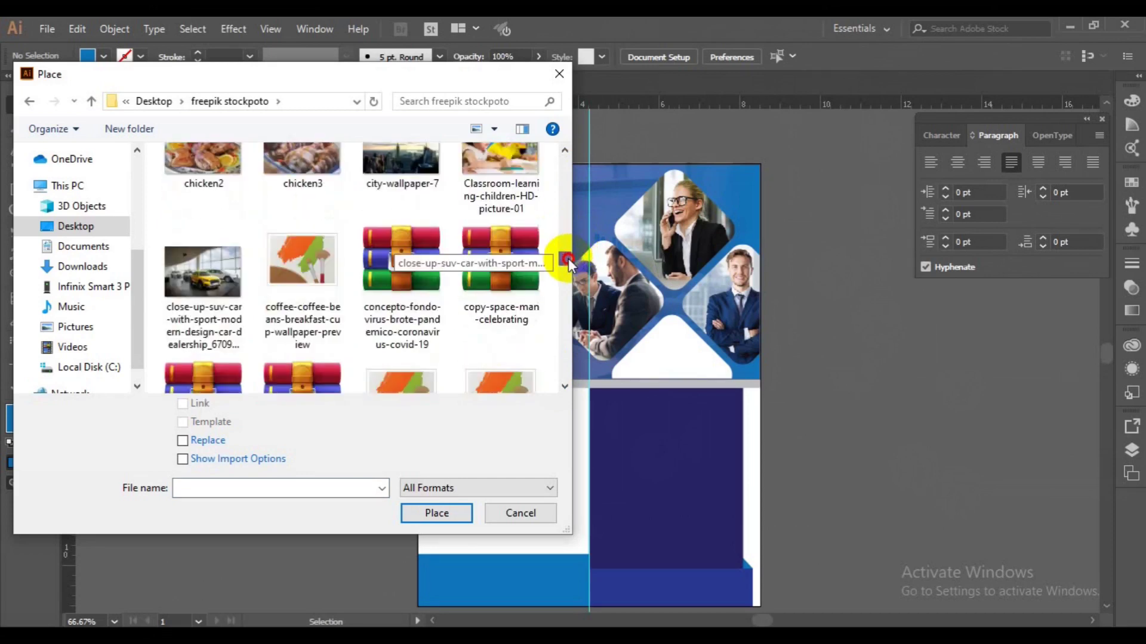
scroll(568, 259, down, 1)
scroll(568, 260, down, 1)
scroll(568, 260, down, 2)
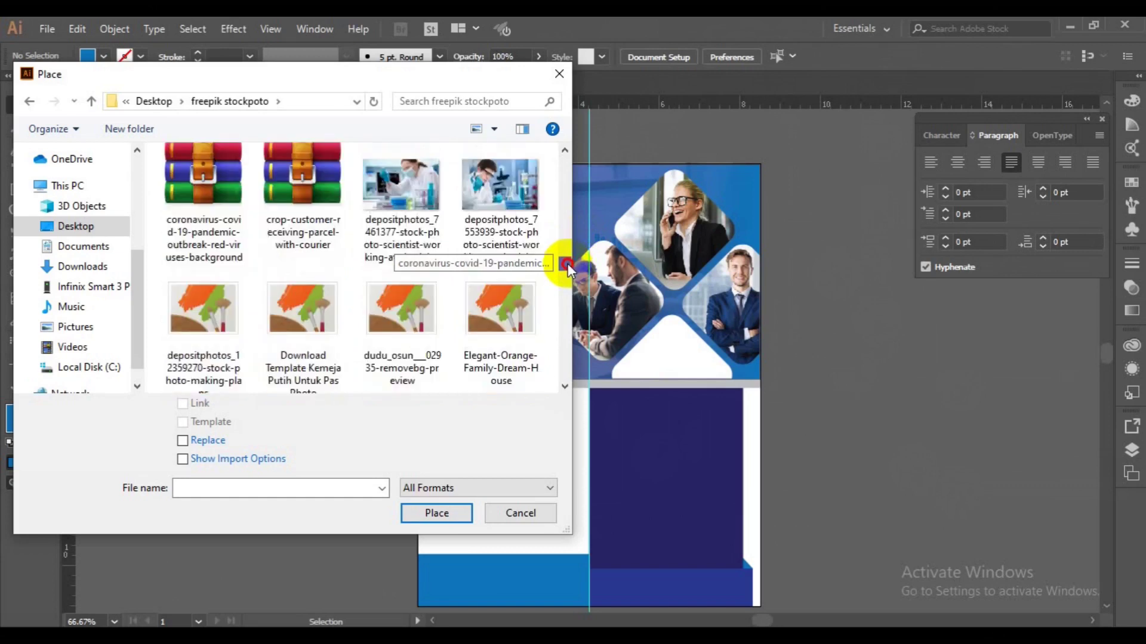
scroll(567, 263, down, 2)
scroll(567, 266, down, 2)
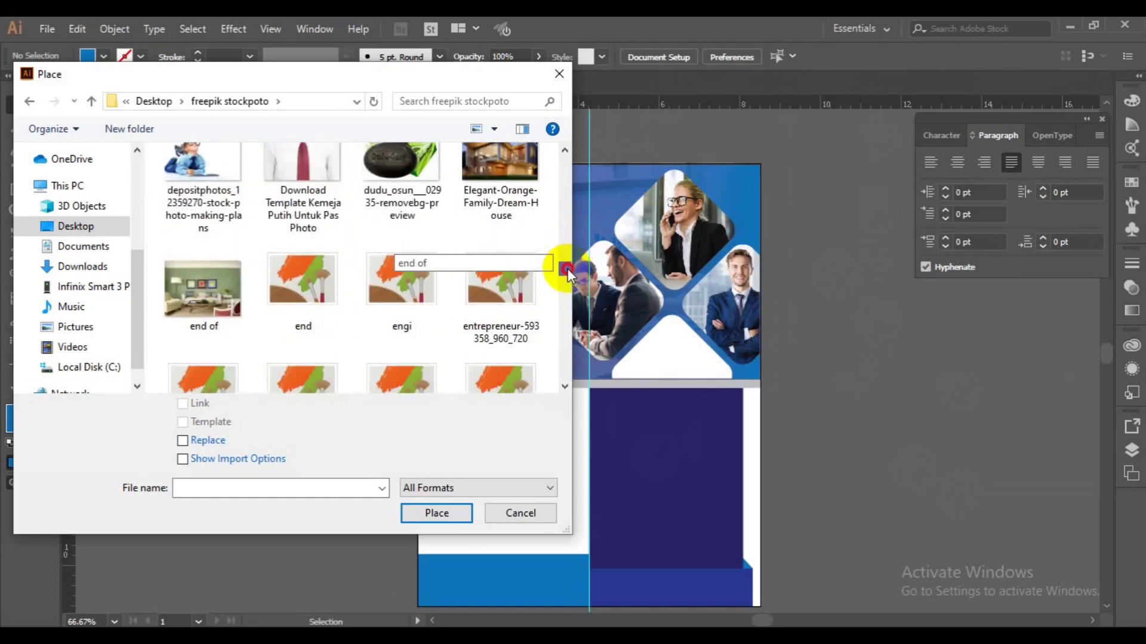
scroll(567, 269, down, 1)
scroll(568, 270, down, 1)
scroll(567, 270, down, 1)
drag(567, 273, 567, 321)
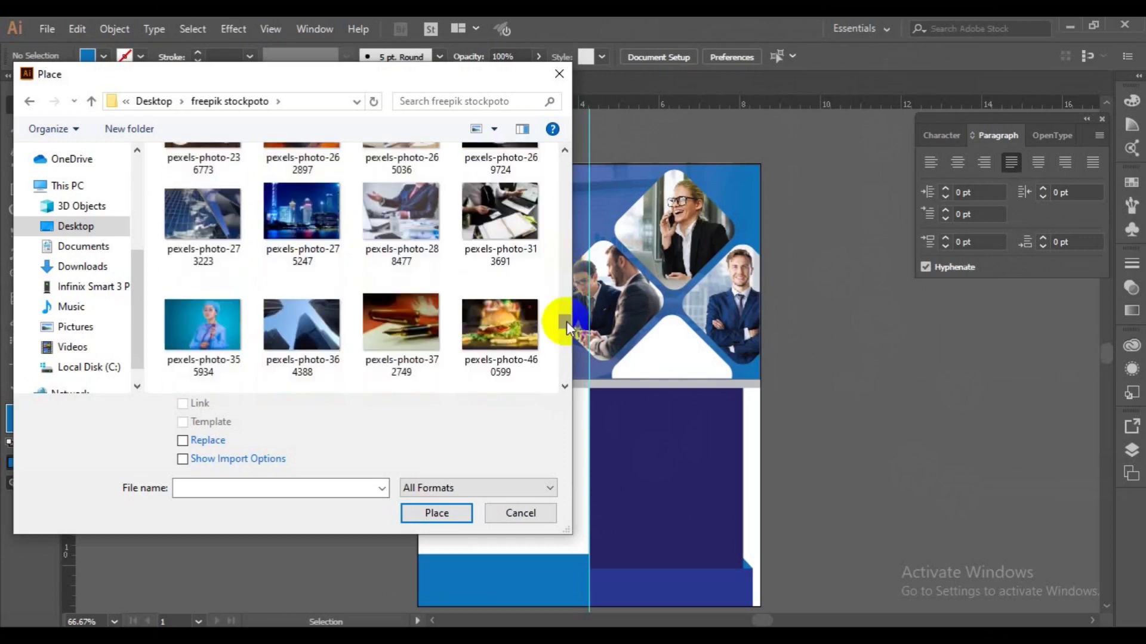
click(480, 236)
click(433, 512)
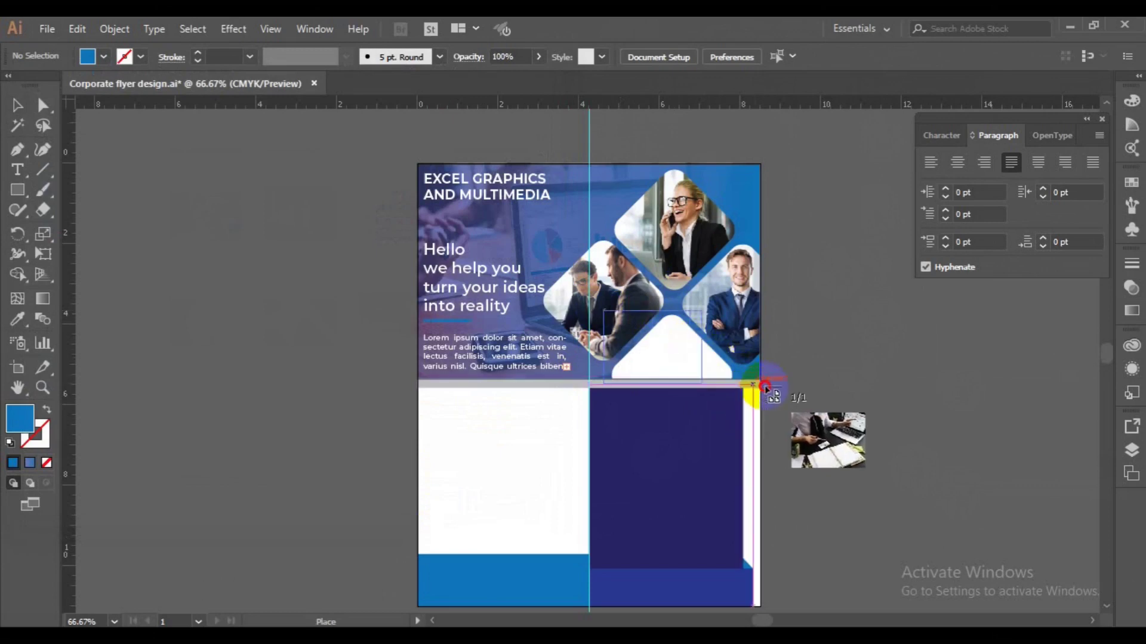
Drop the desk photo over the bottom diamond and bring the diamond to the front
drag(767, 388, 603, 311)
drag(687, 358, 694, 356)
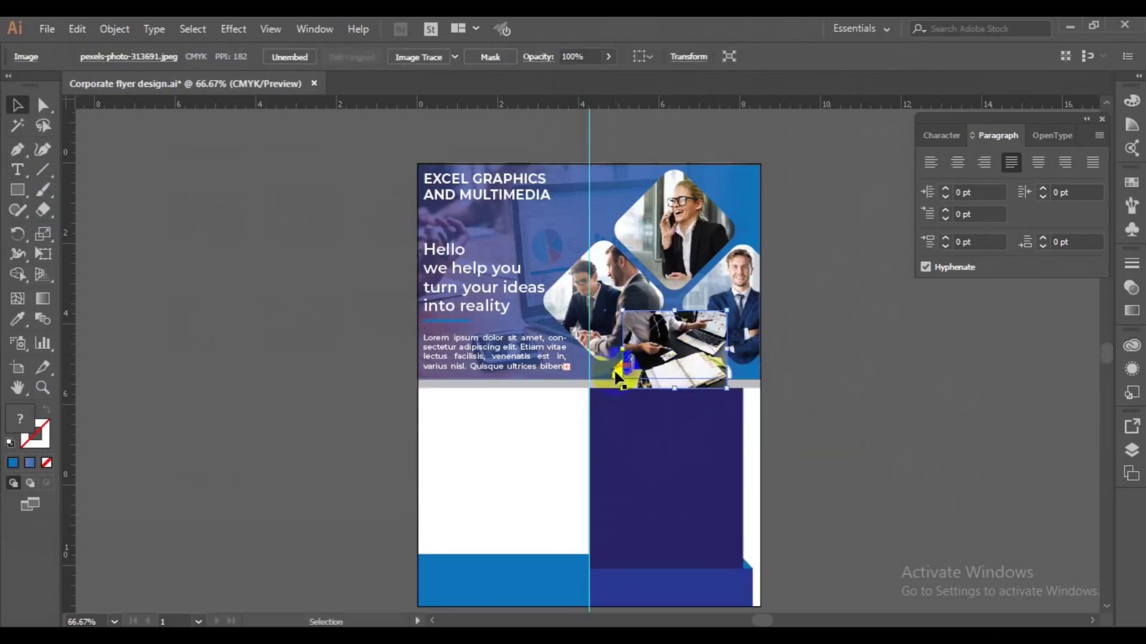
right_click(616, 377)
click(814, 284)
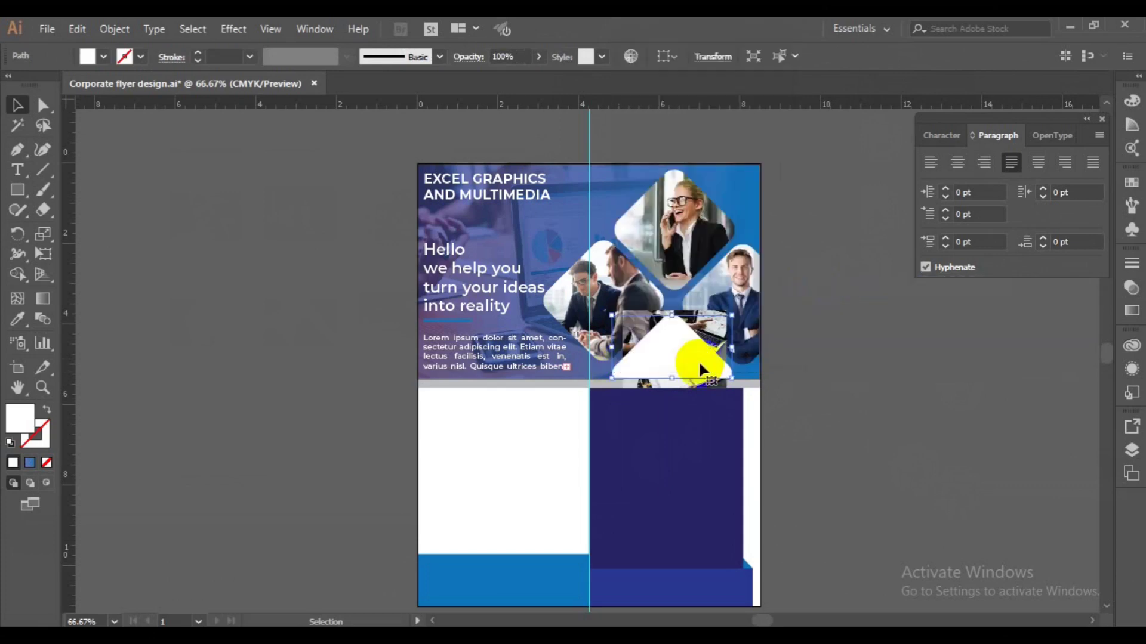
Resize the photo to about 2.93 by 2.2 in so it fills the diamond
click(701, 385)
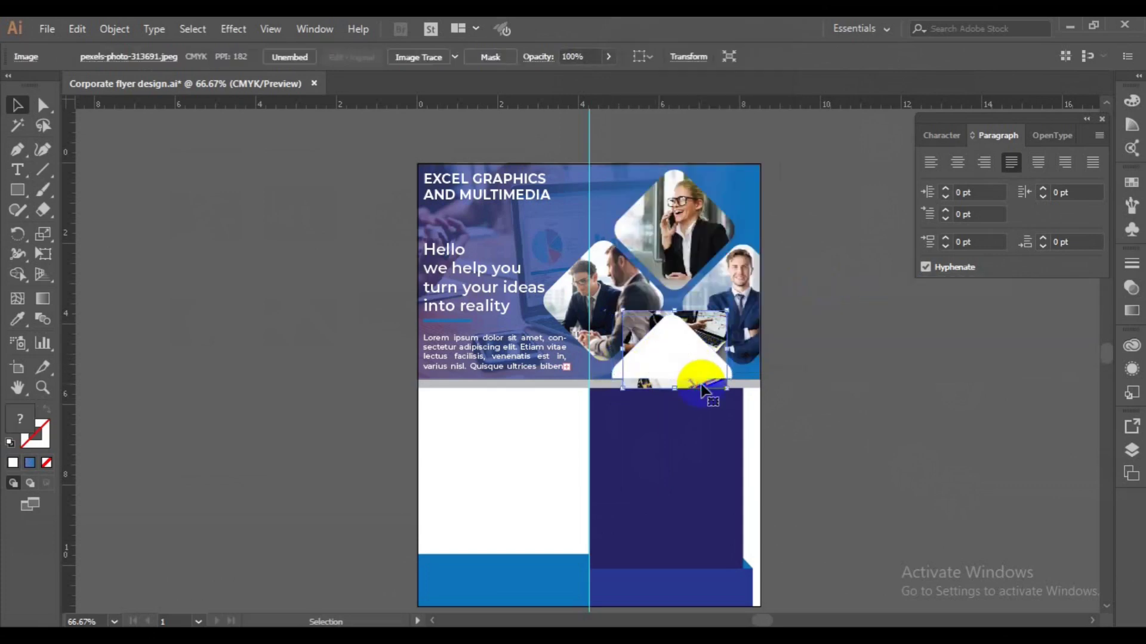
drag(735, 389, 736, 393)
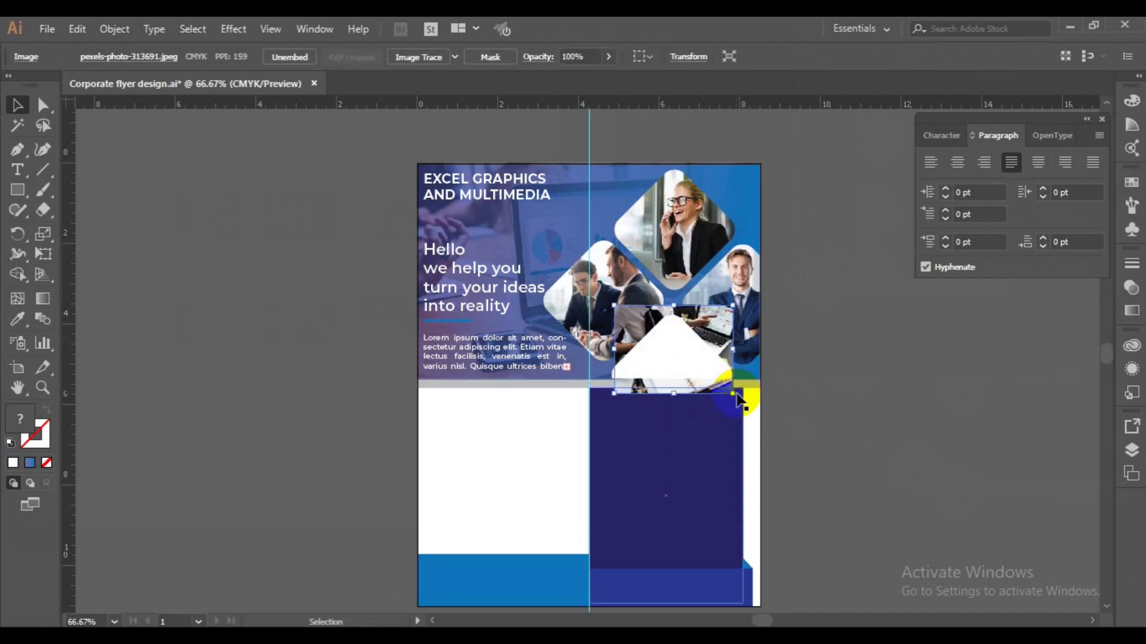
key(Down)
key(Down)
key(Down)
key(Down)
key(Down)
key(Down)
key(Down)
key(Down)
key(Down)
key(Down)
key(Down)
key(Down)
key(Down)
key(Down)
drag(733, 403, 734, 404)
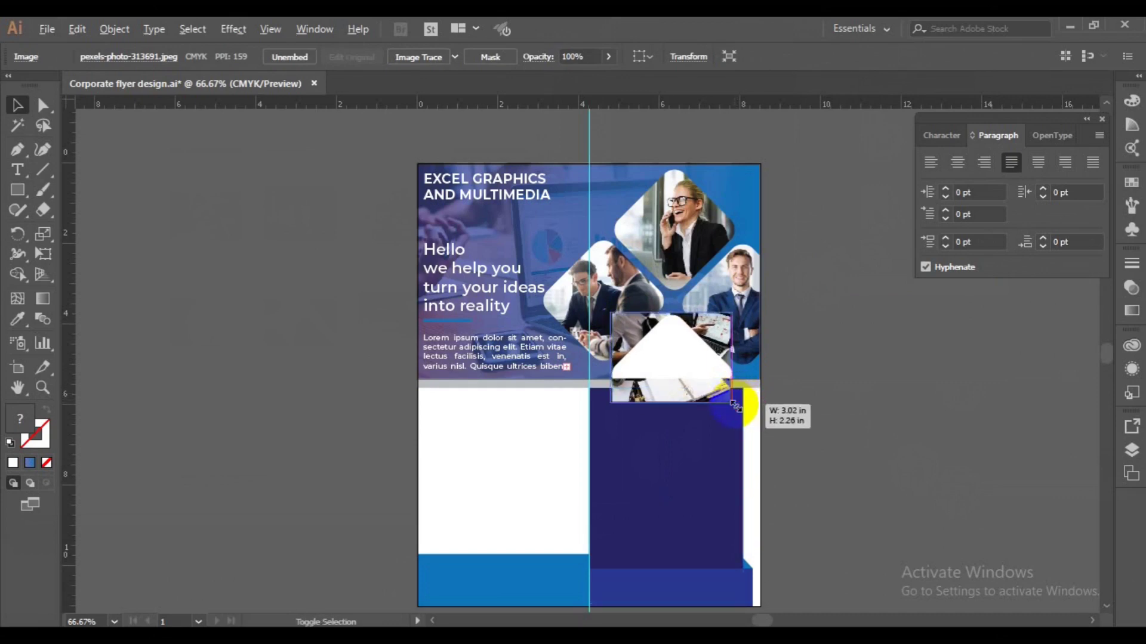
drag(734, 405, 735, 405)
key(Down)
key(Down)
key(Down)
key(Down)
key(Down)
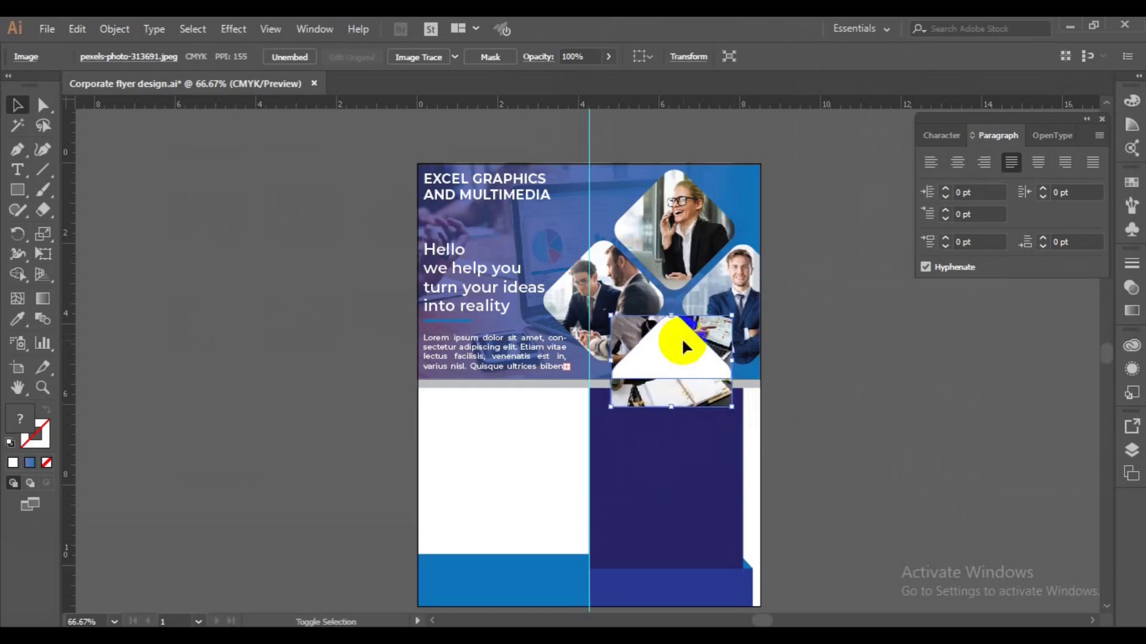
Clip the photo inside the bottom diamond with Make Clipping Mask
shift+click(682, 338)
right_click(682, 337)
click(753, 463)
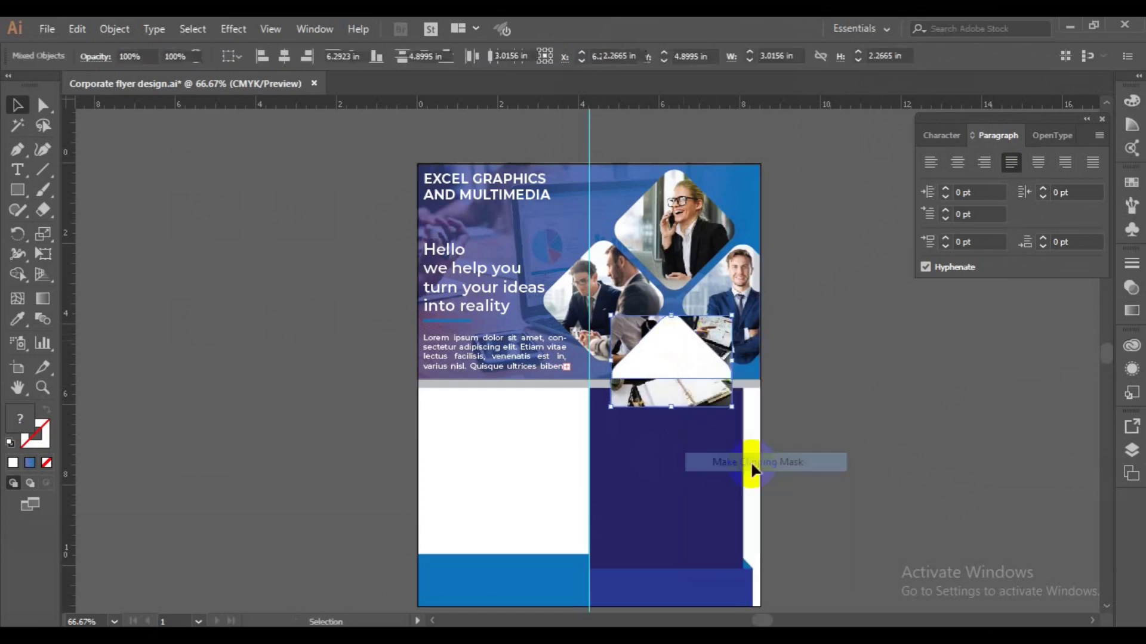
click(833, 435)
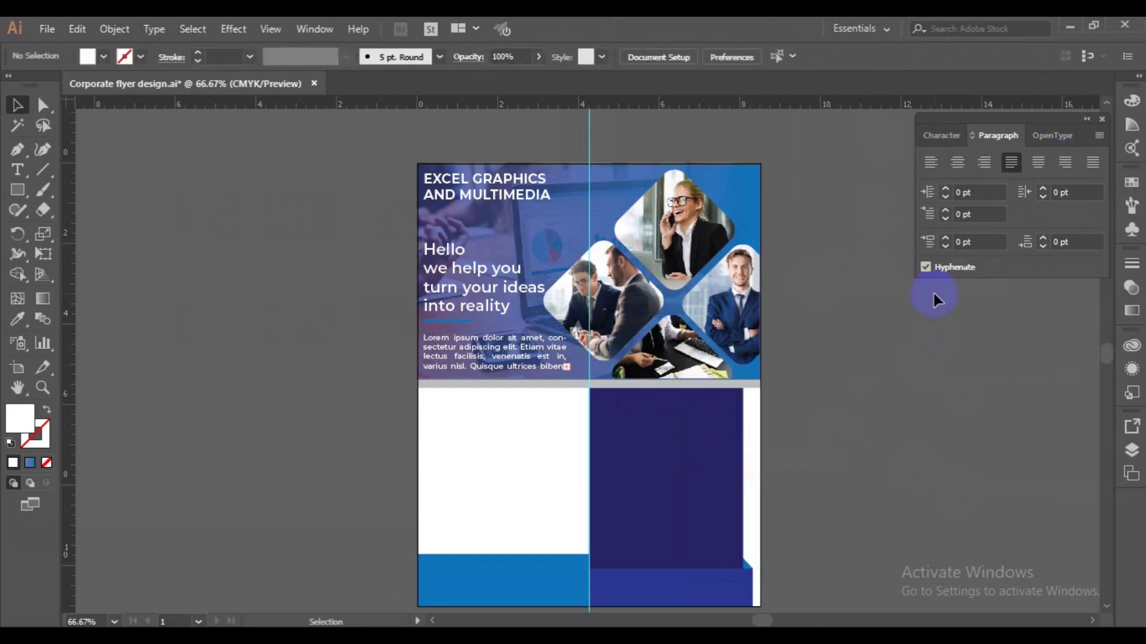
scroll(933, 294, up, 1)
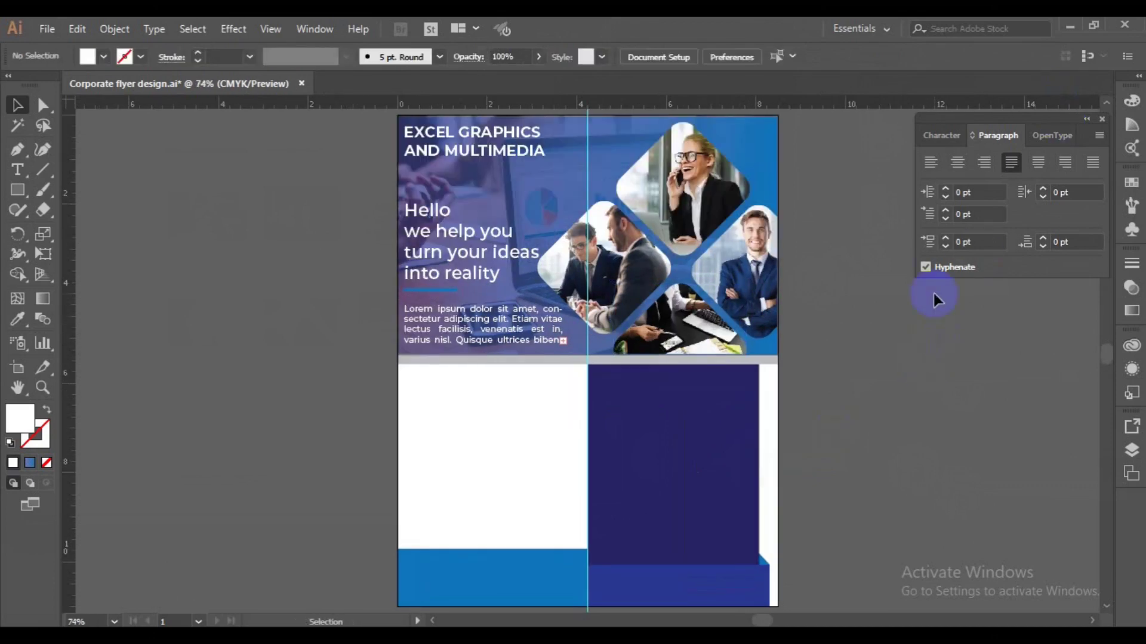